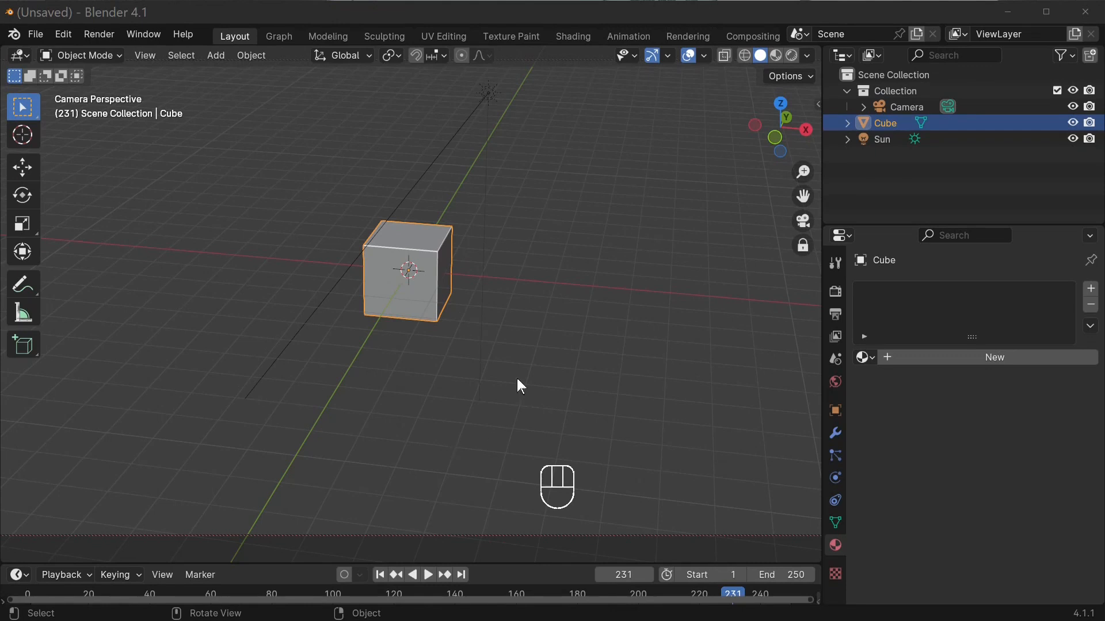
# - Delete the default cube from the scene
pyautogui.click(468, 342)
pyautogui.click(405, 291)
pyautogui.press('x')
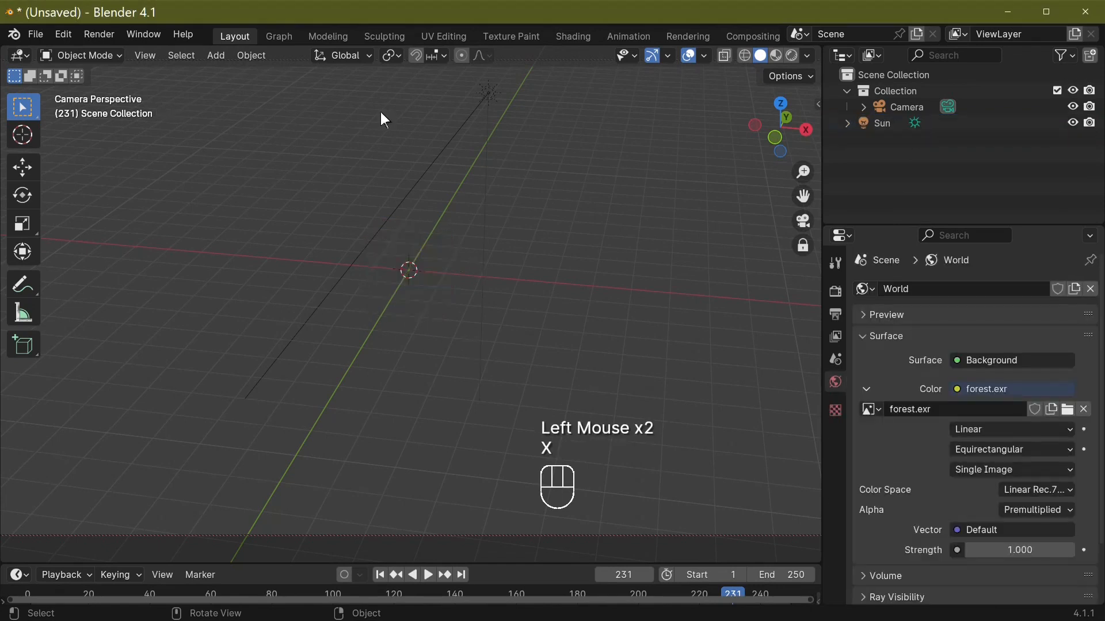
# - Add a text object at the scene's origin
pyautogui.click(208, 55)
pyautogui.moveTo(247, 74)
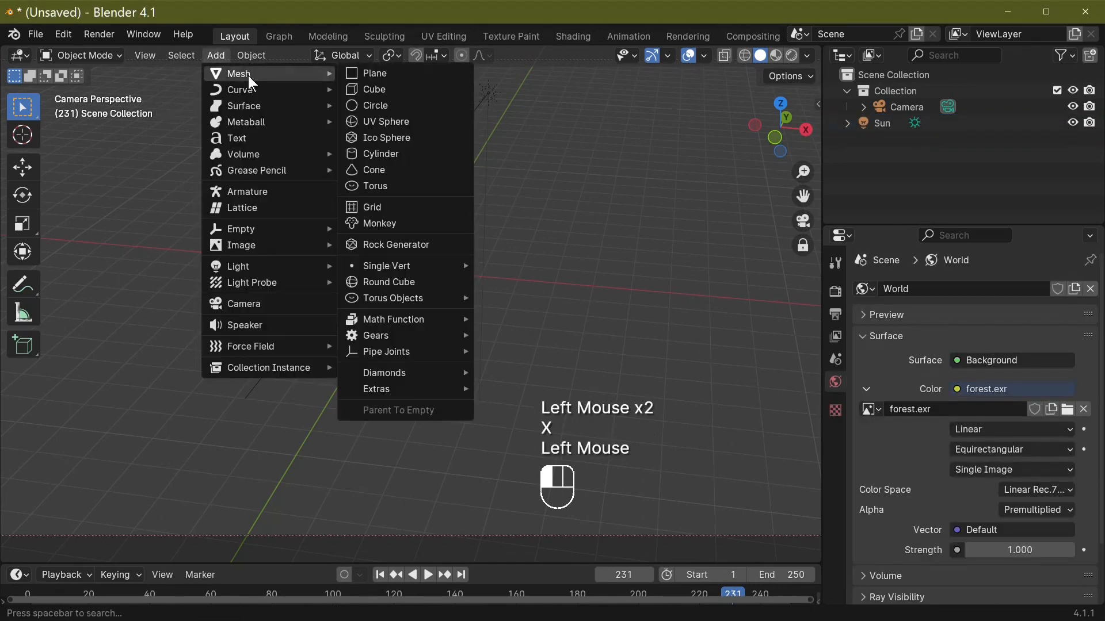
pyautogui.click(214, 58)
pyautogui.click(214, 57)
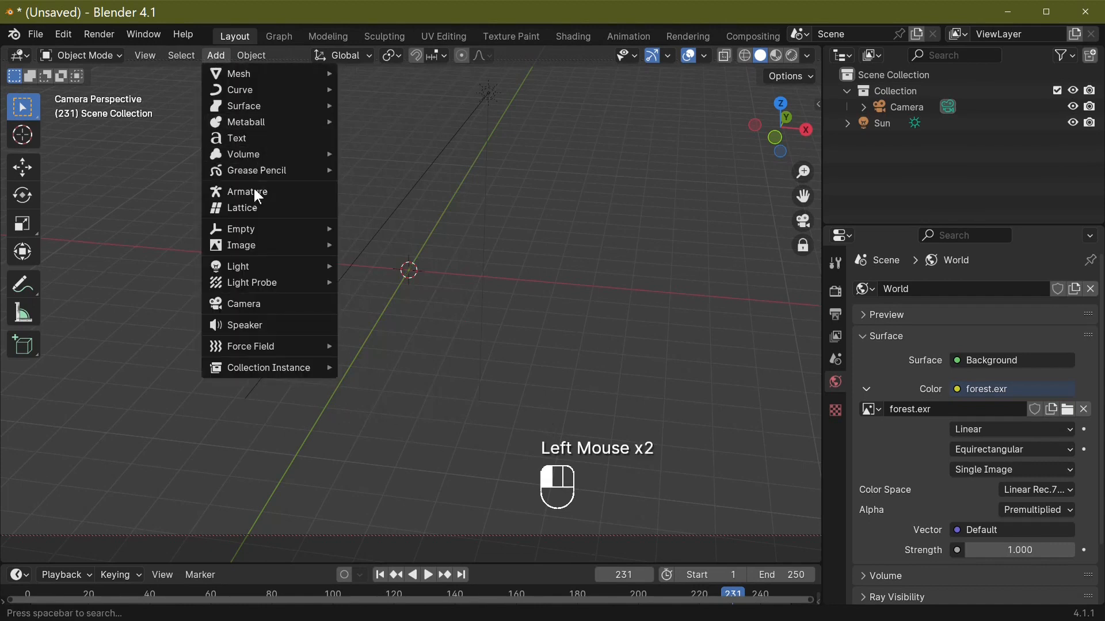
pyautogui.click(258, 137)
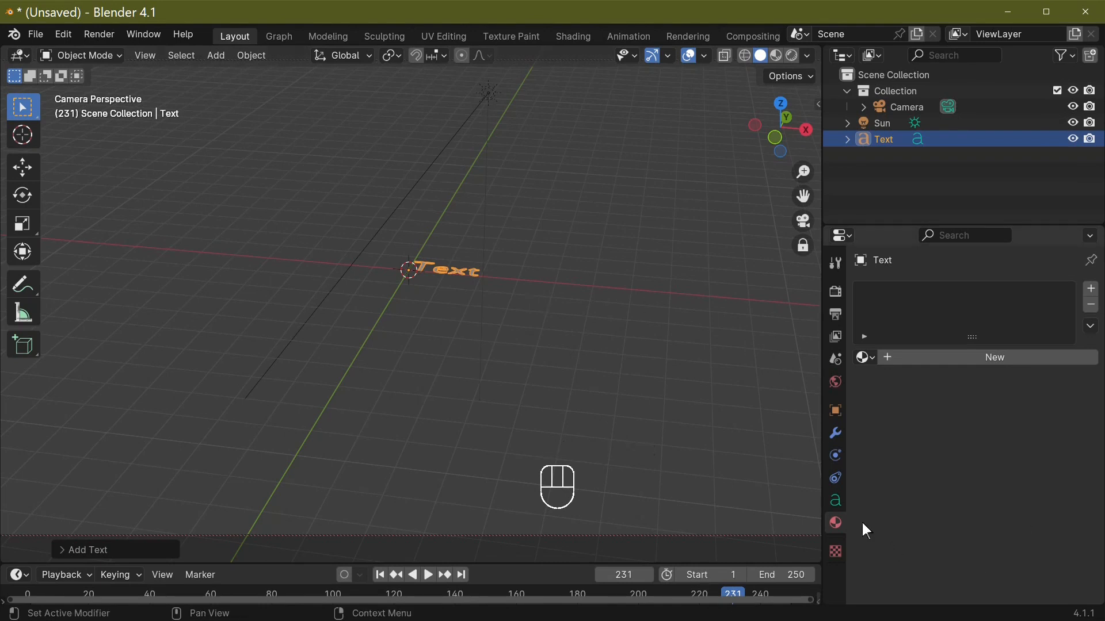
# - Replace the text object's default content with the words Blender, Cool, Text and Effect, each on its own line
pyautogui.click(836, 503)
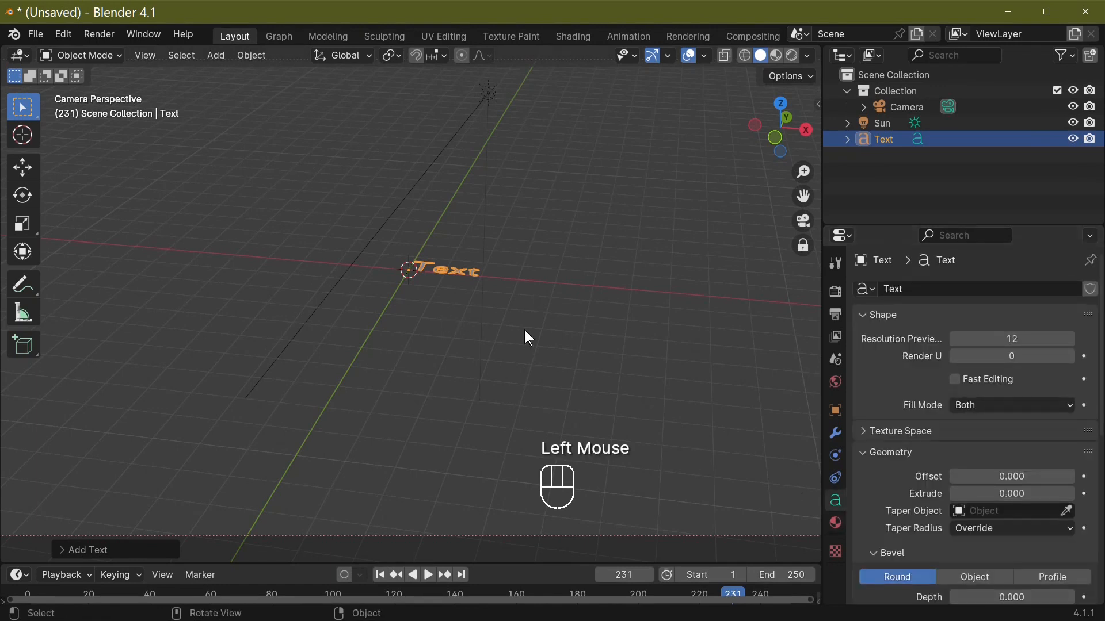
pyautogui.press('Tab')
pyautogui.press('BackSpace')
pyautogui.press('BackSpace')
pyautogui.press('BackSpace')
pyautogui.press('BackSpace')
pyautogui.press('BackSpace')
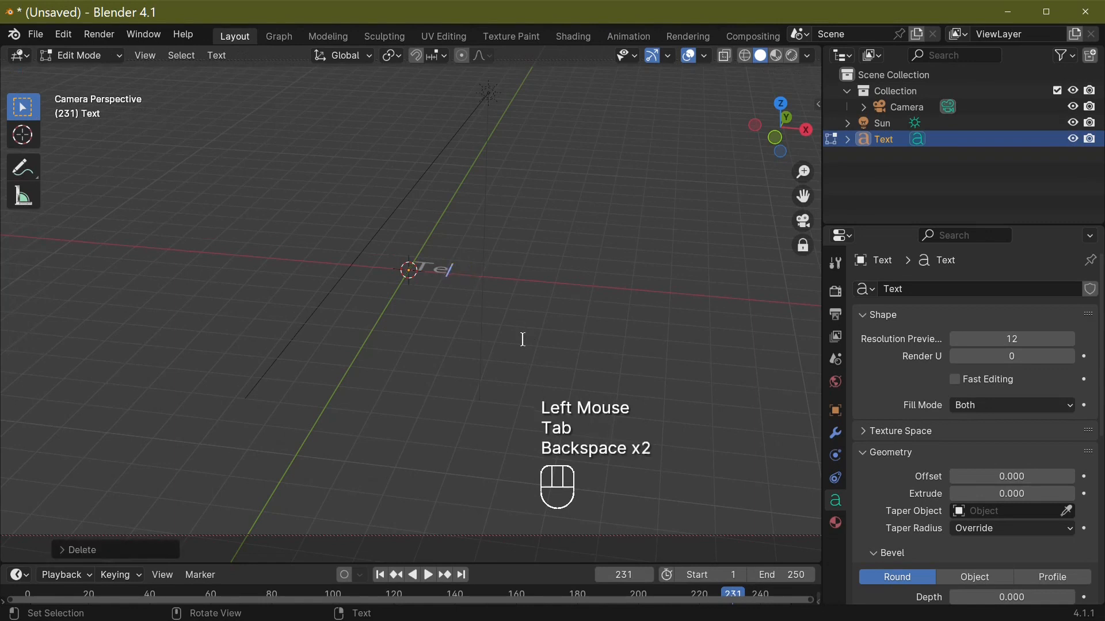
pyautogui.write('Blender')
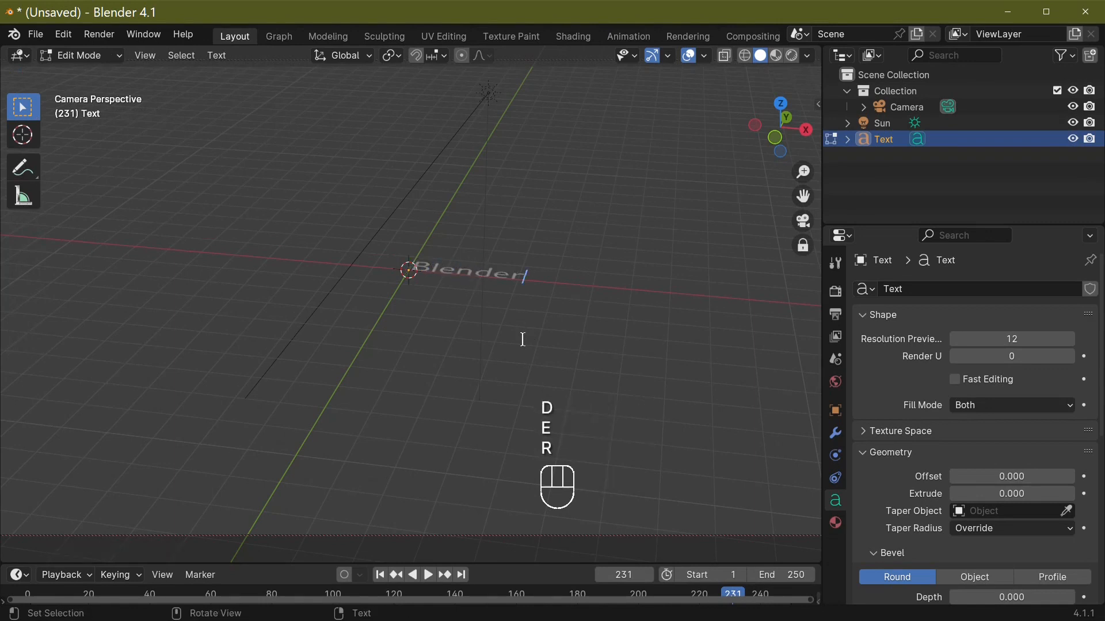
pyautogui.press('Return')
pyautogui.write('Cool')
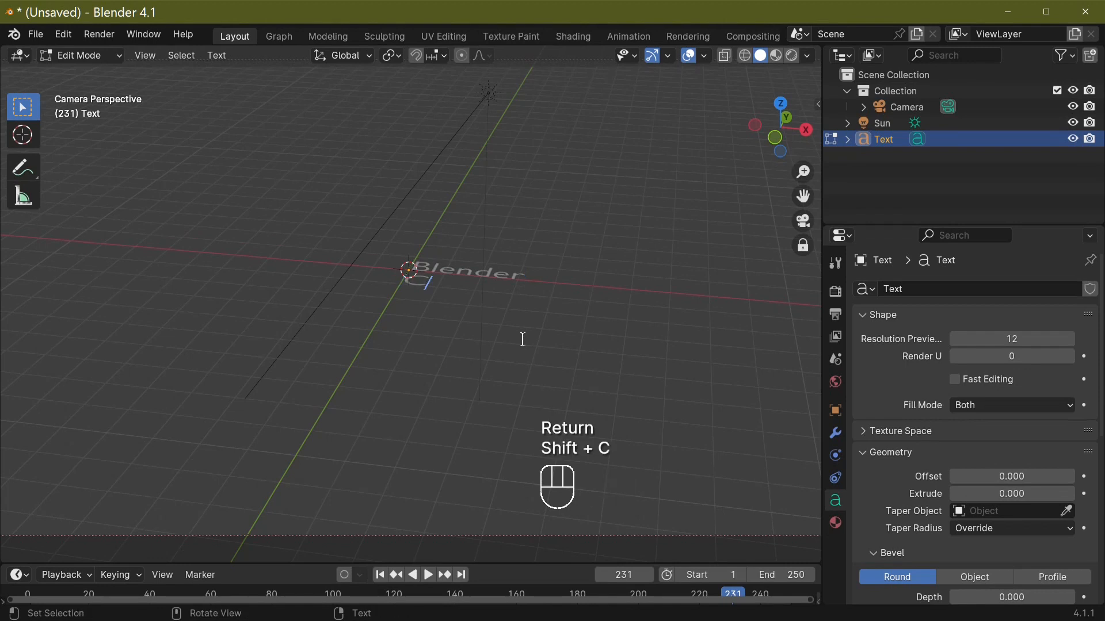
pyautogui.press('Return')
pyautogui.write('Text')
pyautogui.press('Return')
pyautogui.write('Effect')
pyautogui.press('Return')
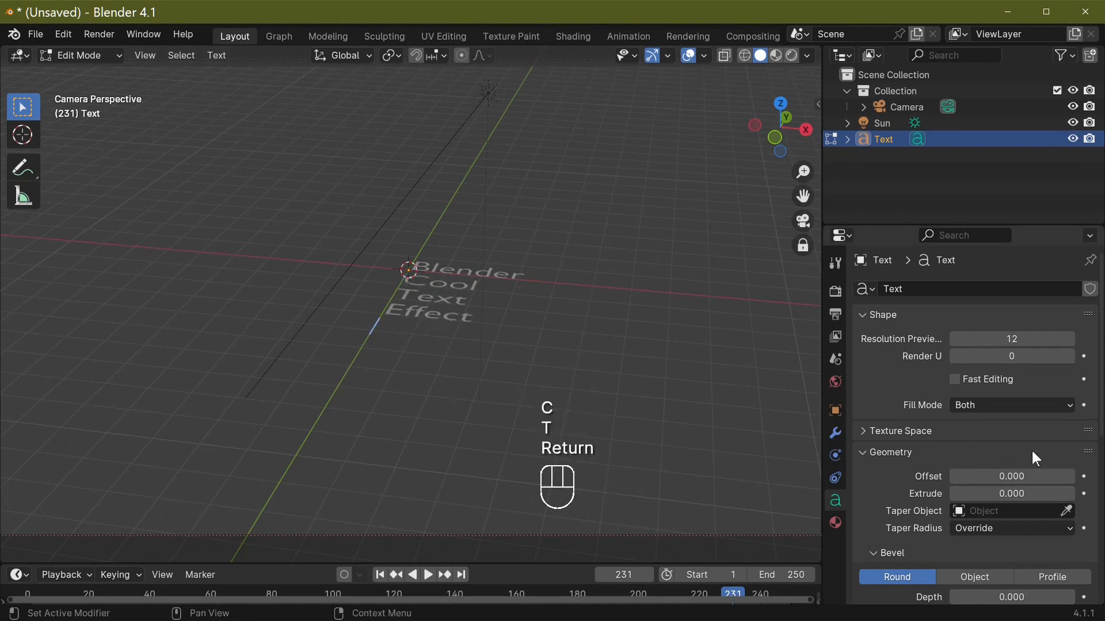
# - Set the text's horizontal alignment to Center and return to Object Mode
pyautogui.scroll(-2, 977, 492)
pyautogui.scroll(-2, 974, 487)
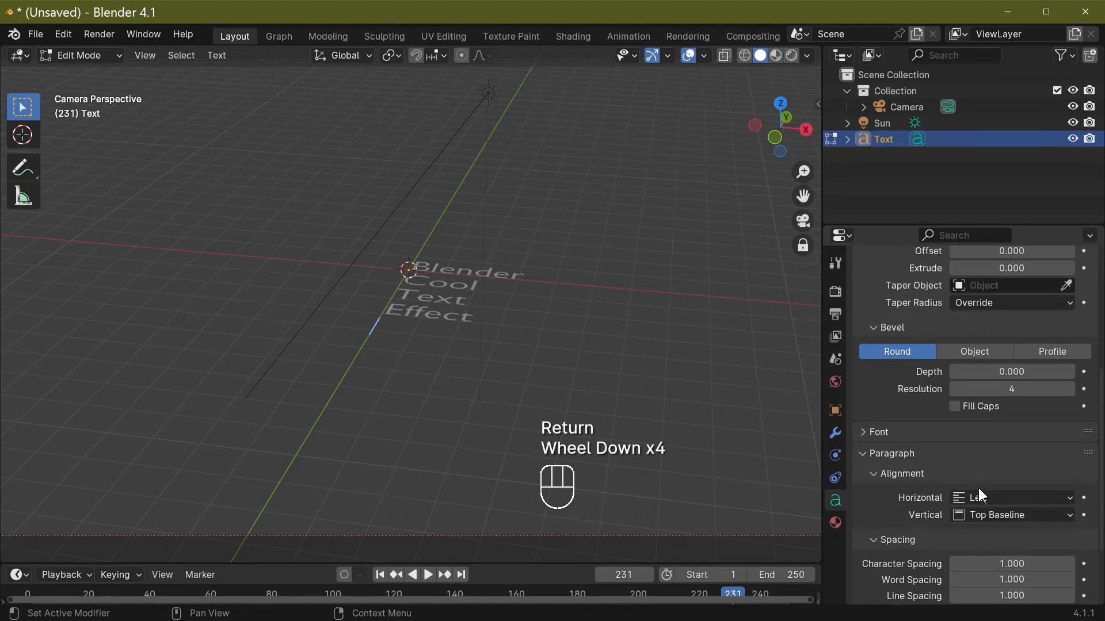
pyautogui.click(1001, 498)
pyautogui.click(999, 535)
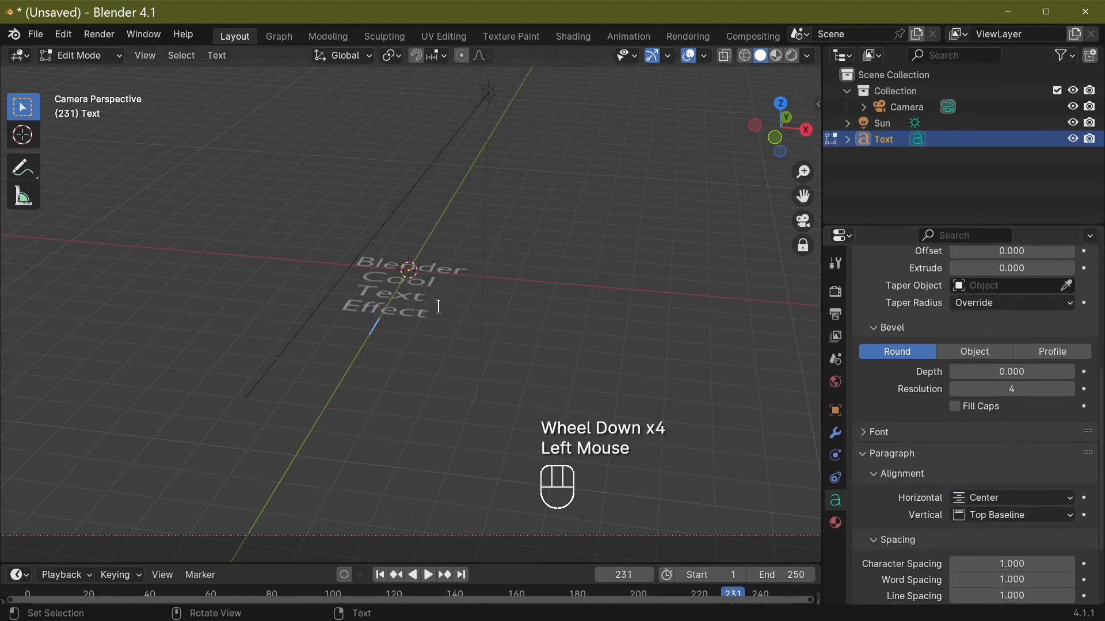
pyautogui.click(451, 287)
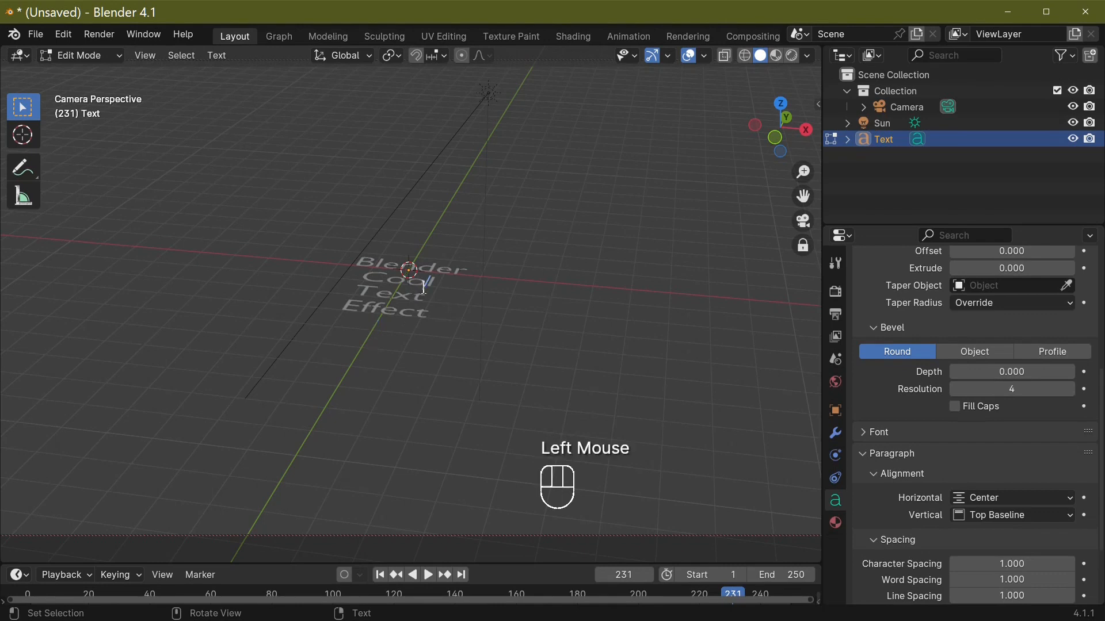
pyautogui.press('Tab')
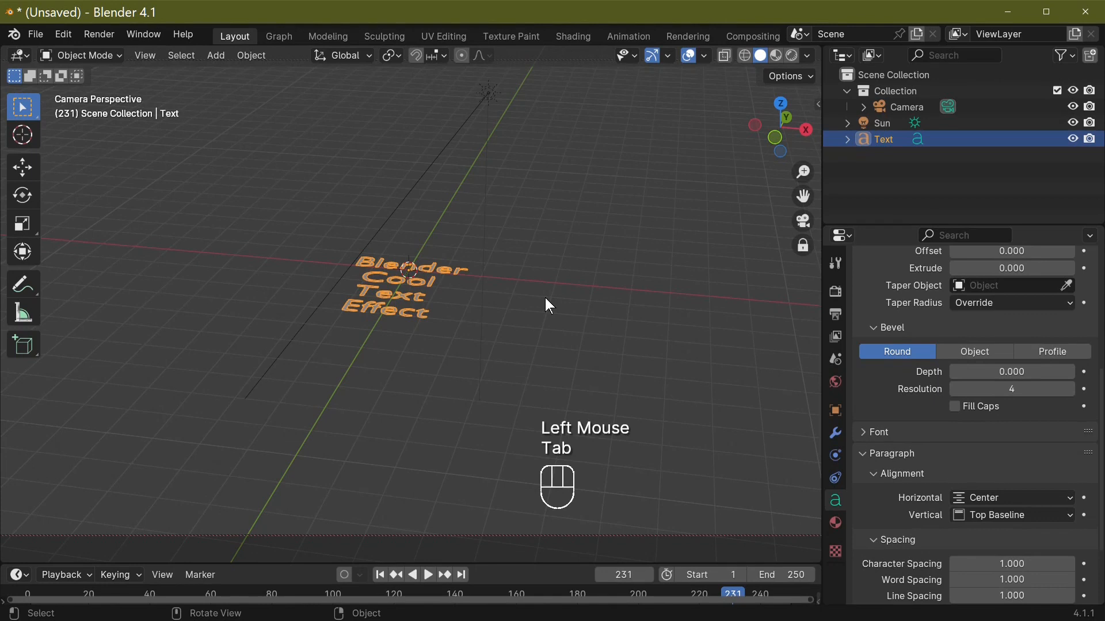
# - Try rotating the text 90 degrees without an axis constraint and undo the rotation
pyautogui.press('r')
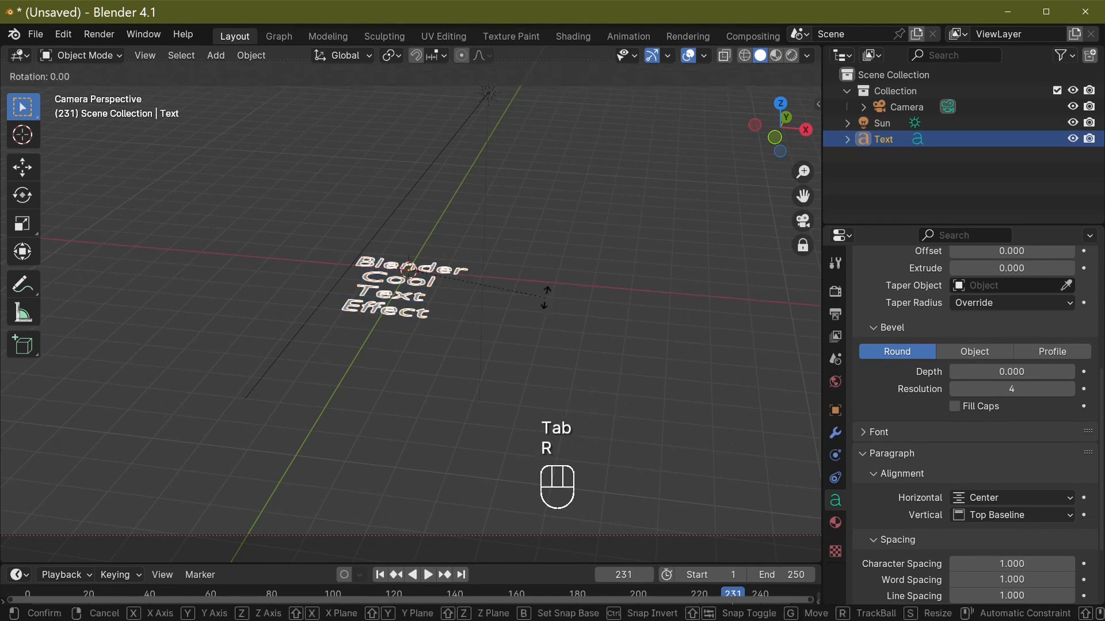
pyautogui.press('KP_9')
pyautogui.press('KP_0')
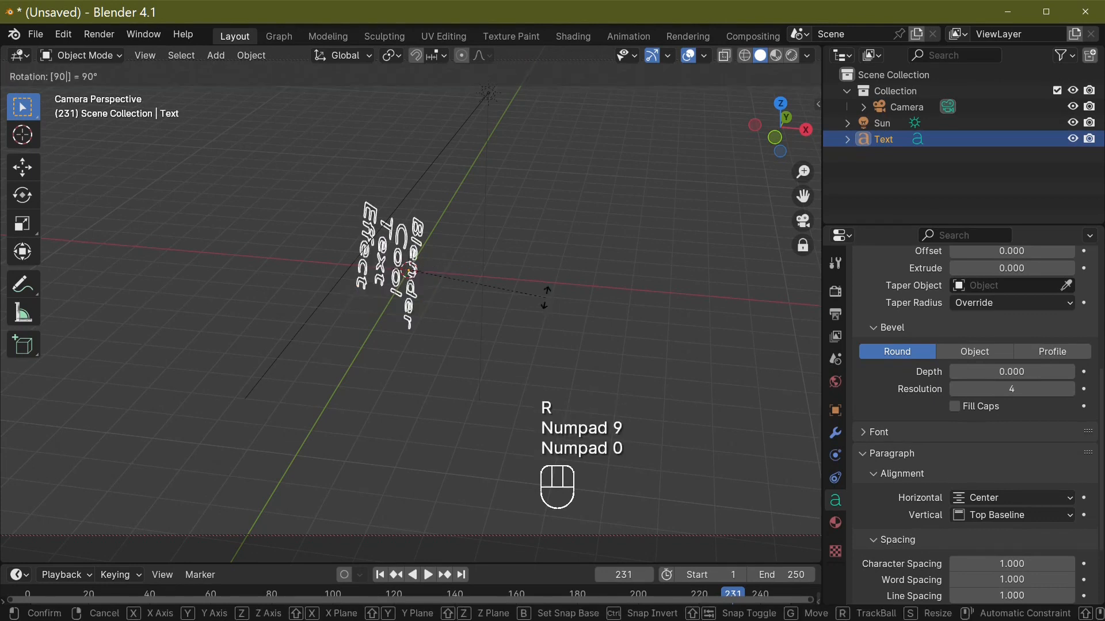
pyautogui.press('KP_Enter')
pyautogui.press('ctrl')
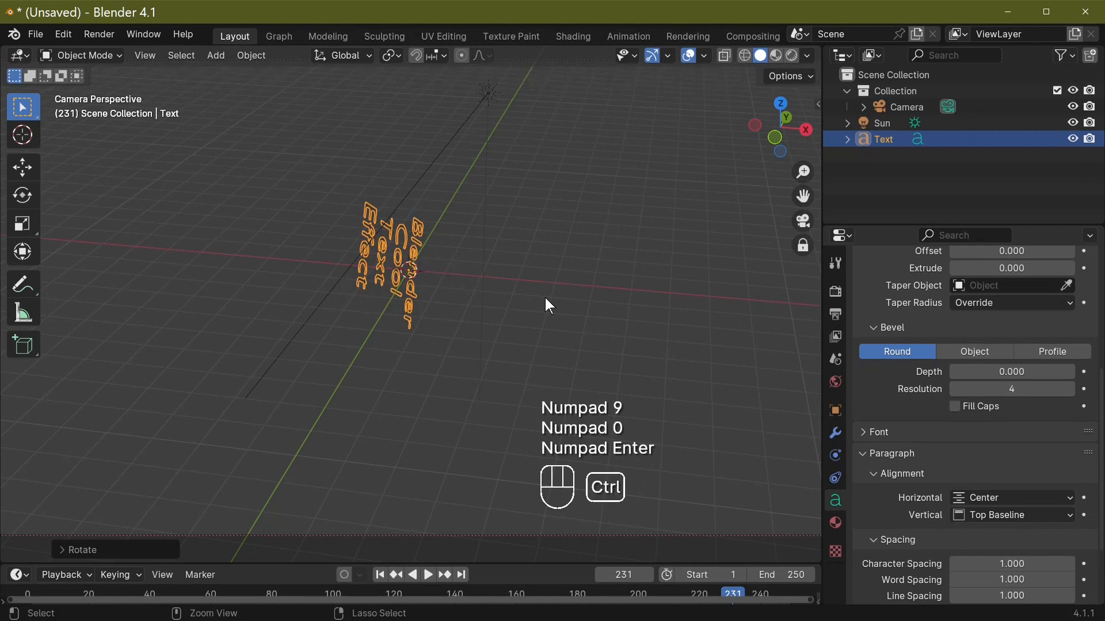
pyautogui.hotkey('ctrl', 'z')
# - Rotate the text 90 degrees about the global X axis so it stands upright
pyautogui.press('r')
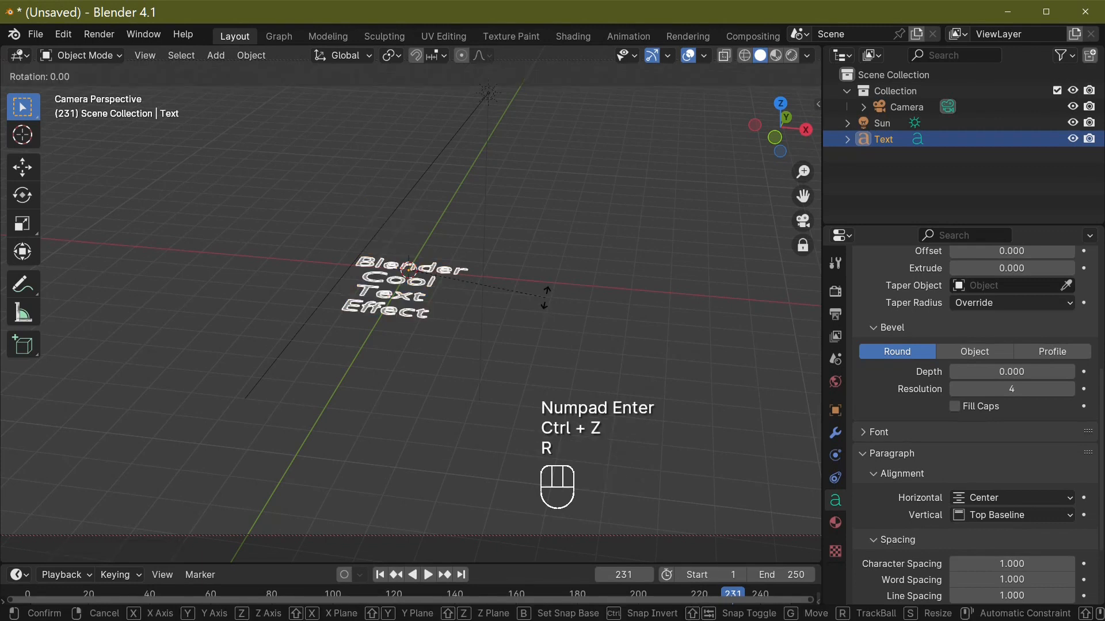
pyautogui.press('x')
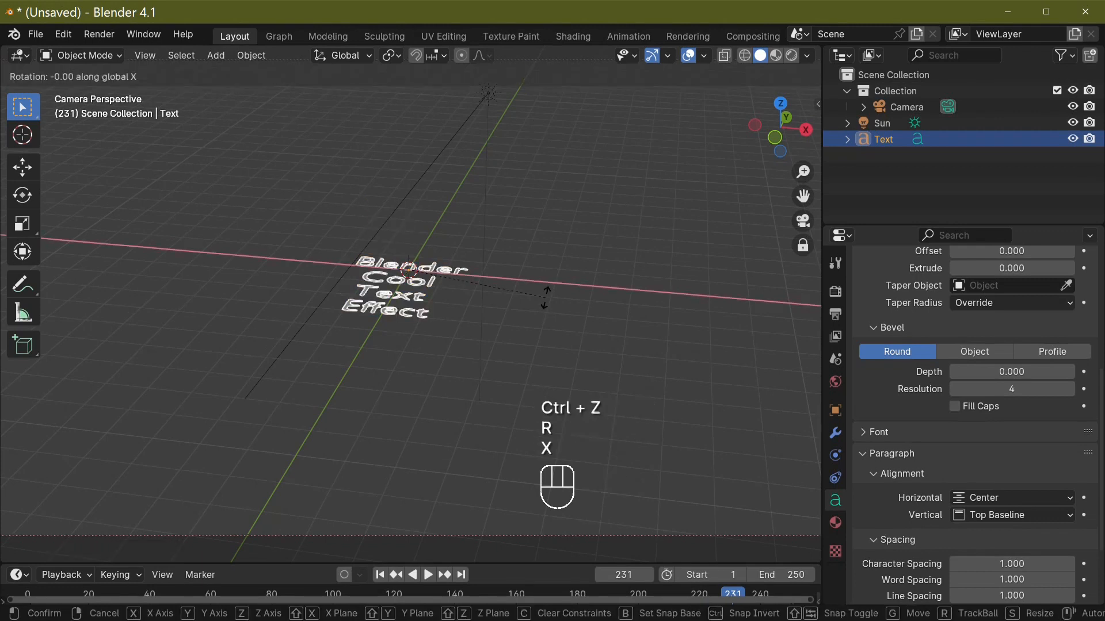
pyautogui.press('KP_9')
pyautogui.press('KP_0')
pyautogui.press('KP_Enter')
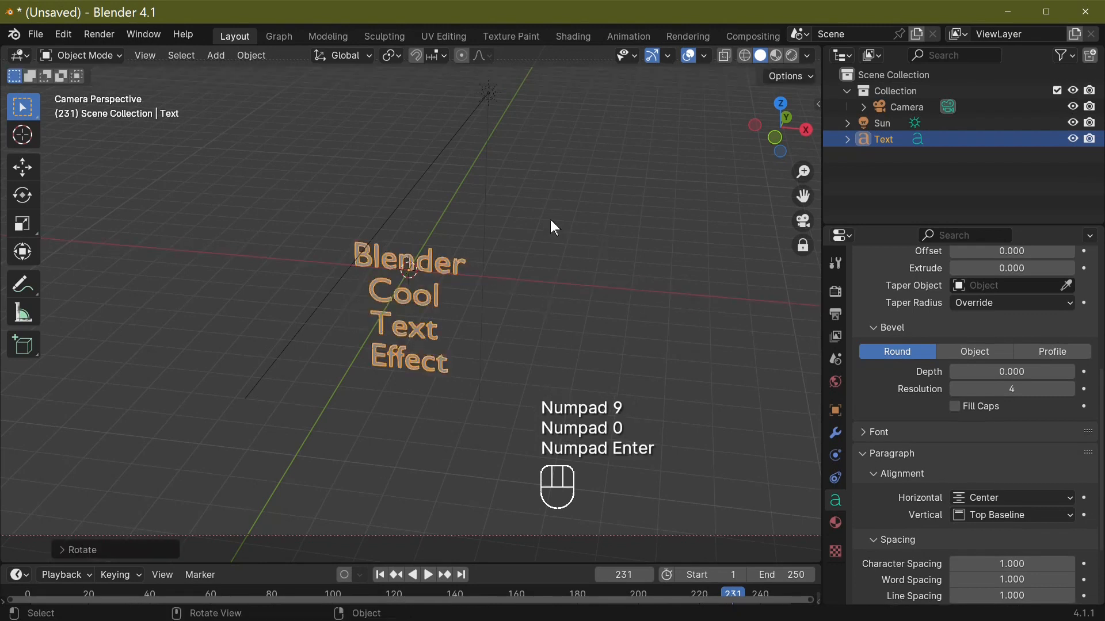
# - Scale the text up to about twice its size and move it upward to centre it in the camera frame
pyautogui.press('s')
pyautogui.click(693, 274)
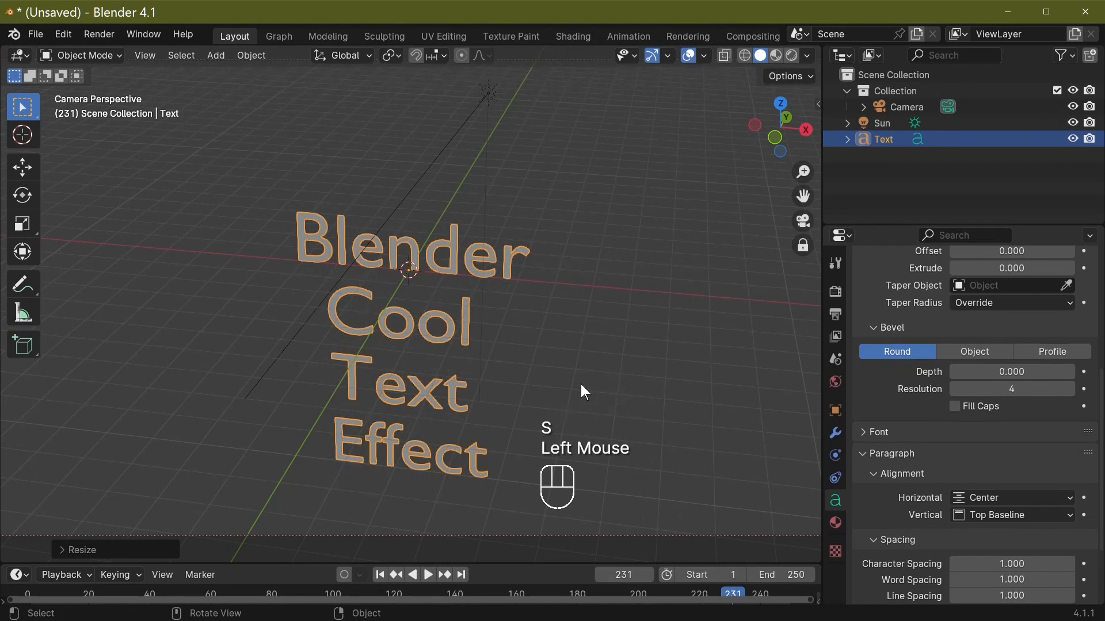
pyautogui.press('g')
pyautogui.click(566, 316)
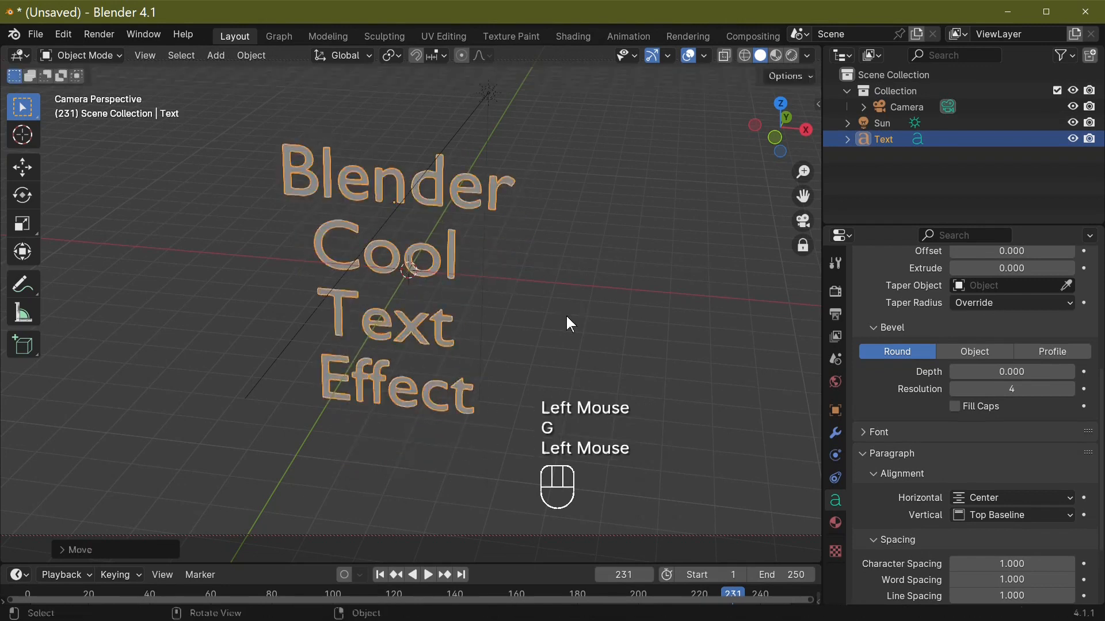
# - Turn off the Camera to View lock and hide the sidebar, staying in Object Mode
pyautogui.scroll(-2, 485, 496)
pyautogui.scroll(2, 485, 497)
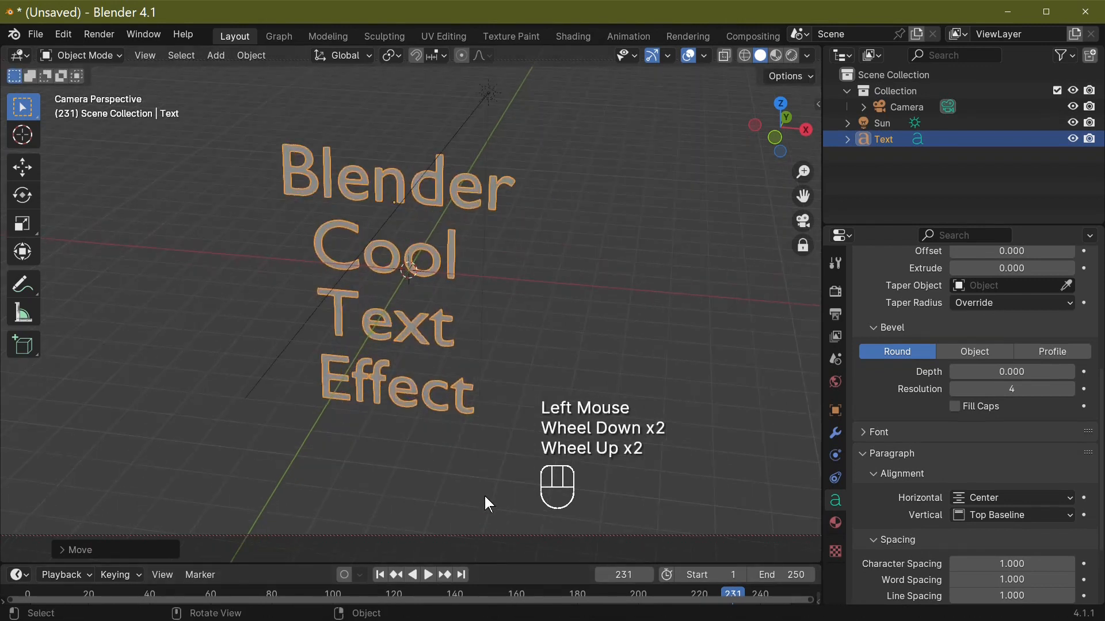
pyautogui.press('n')
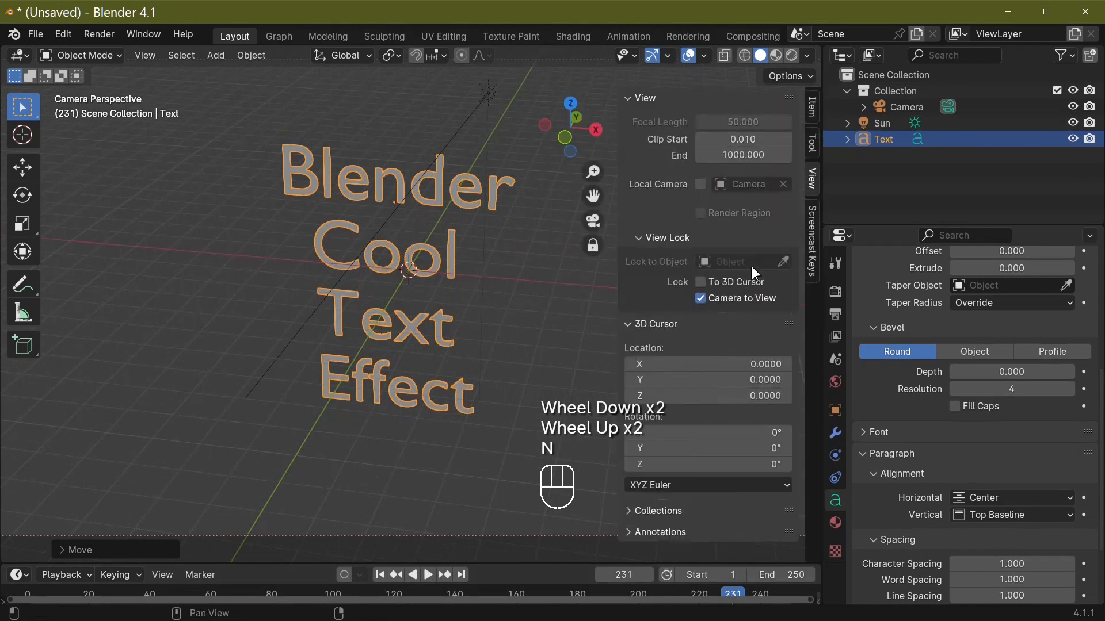
pyautogui.click(655, 309)
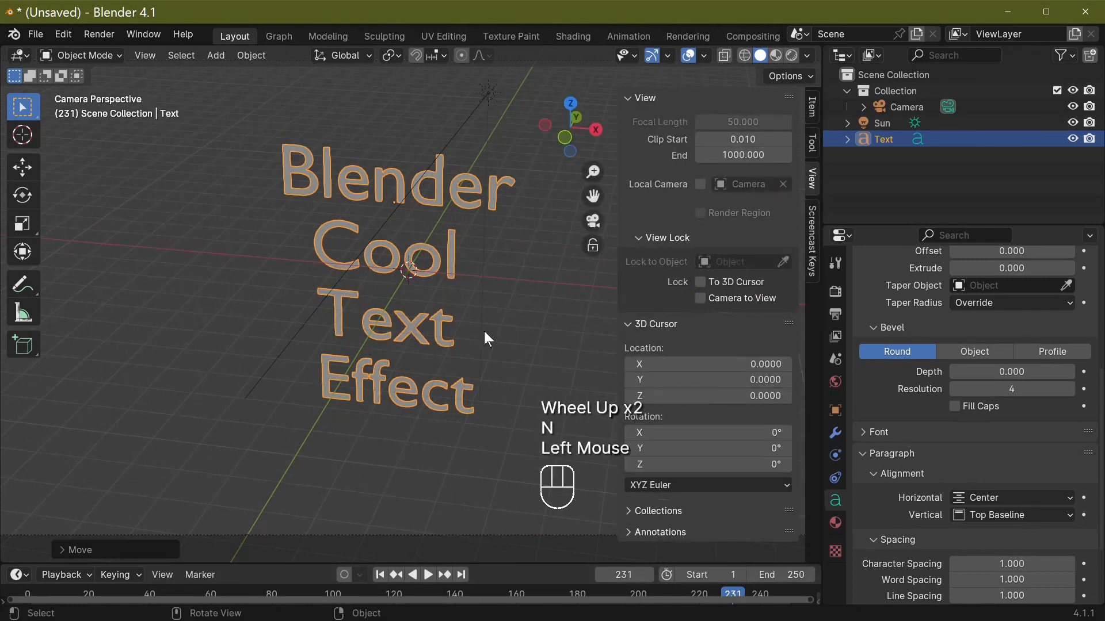
pyautogui.click(529, 313)
pyautogui.press('Tab')
pyautogui.click(531, 313)
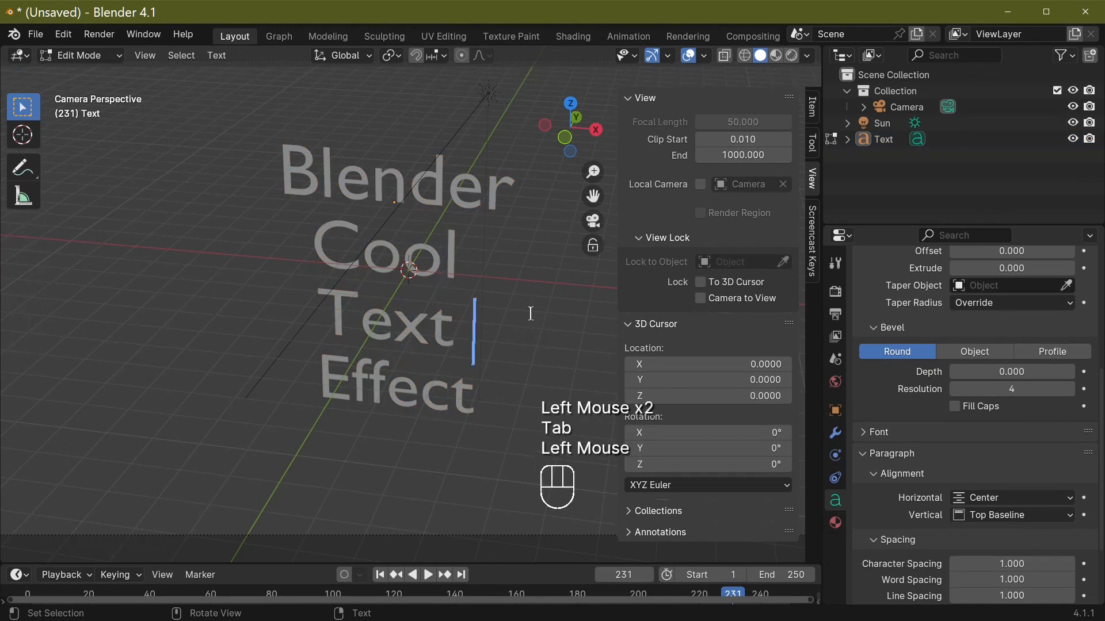
pyautogui.scroll(-2, 525, 313)
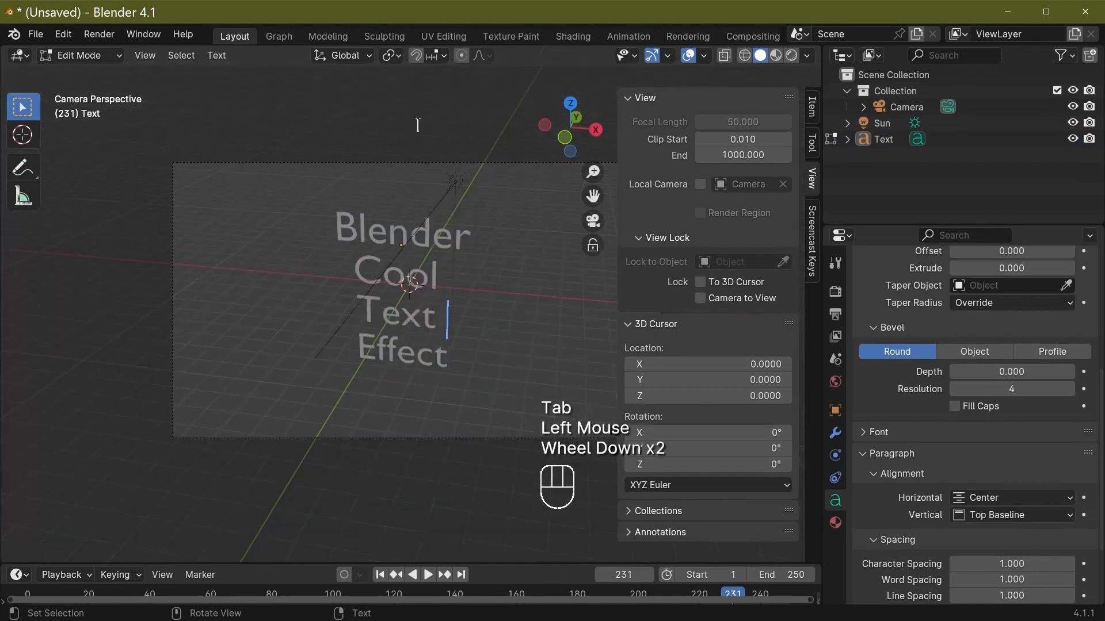
pyautogui.scroll(1, 476, 434)
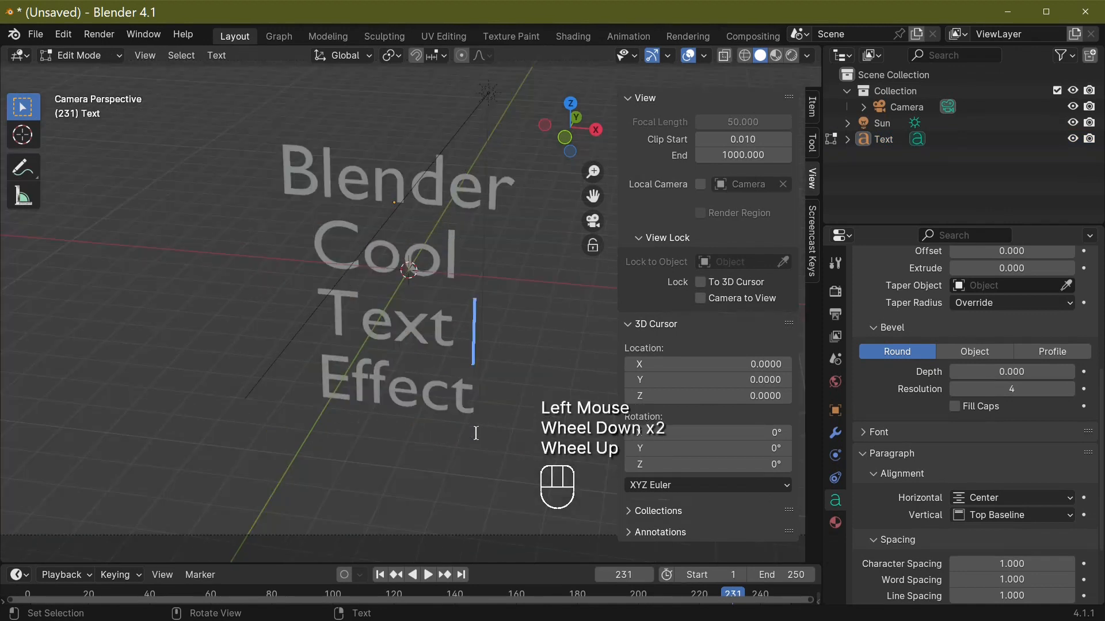
pyautogui.press('Tab')
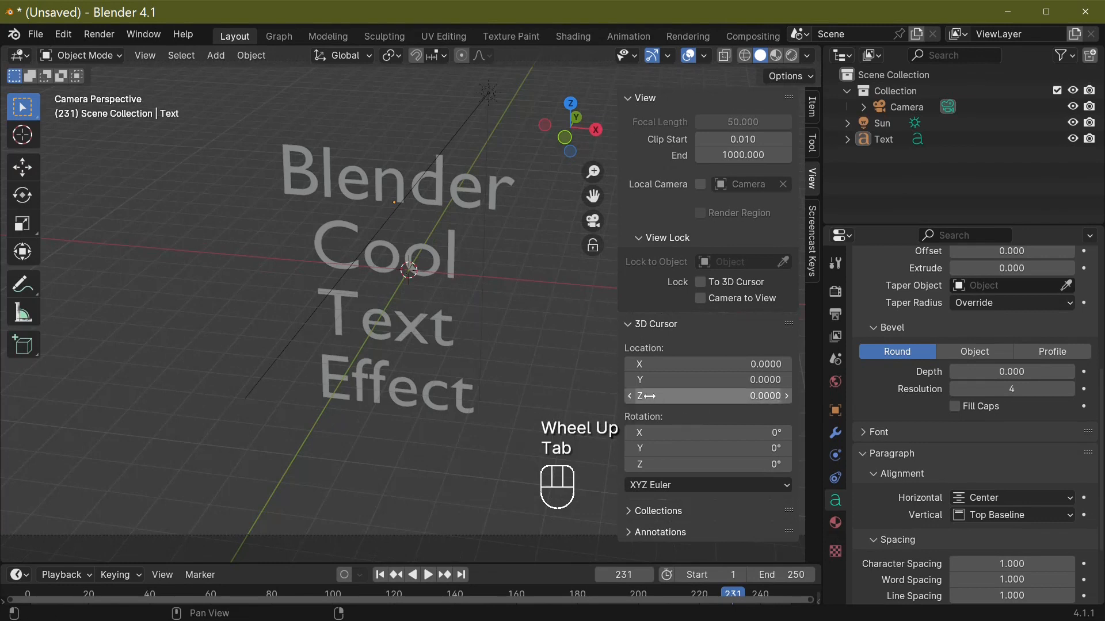
pyautogui.press('n')
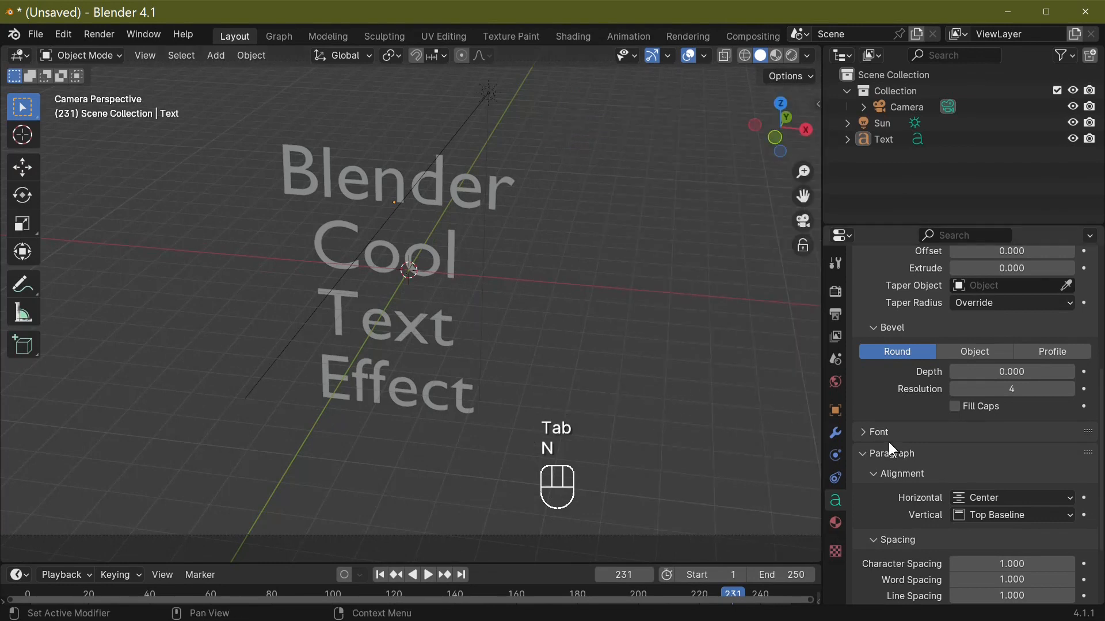
# - Select the text object and set its geometry Extrude to 0.090
pyautogui.click(451, 291)
pyautogui.click(434, 229)
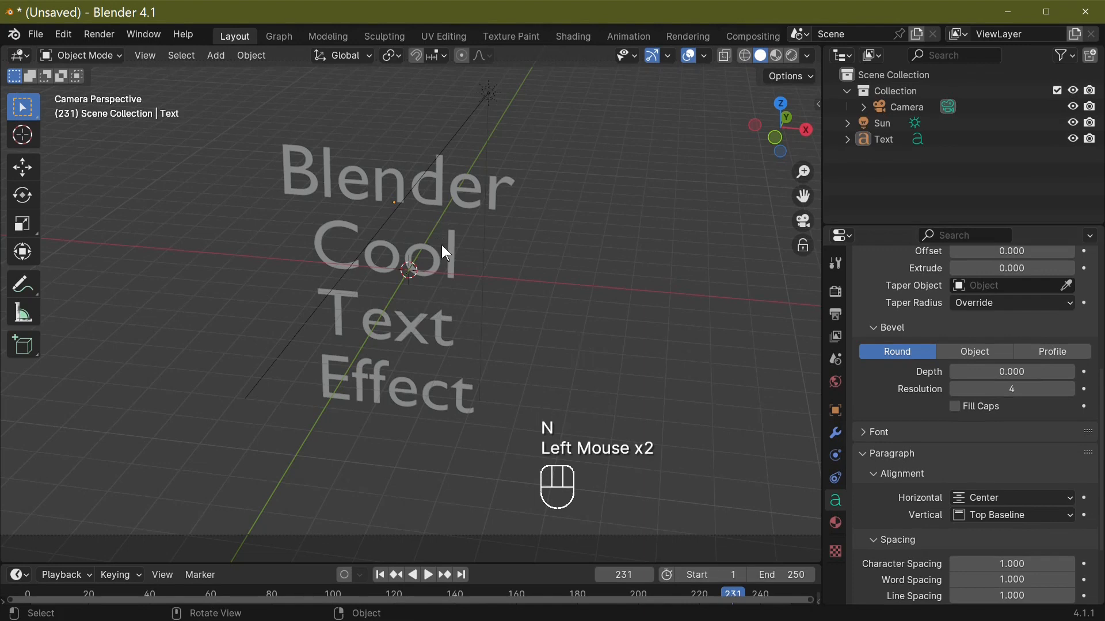
pyautogui.click(443, 246)
pyautogui.scroll(-4, 996, 485)
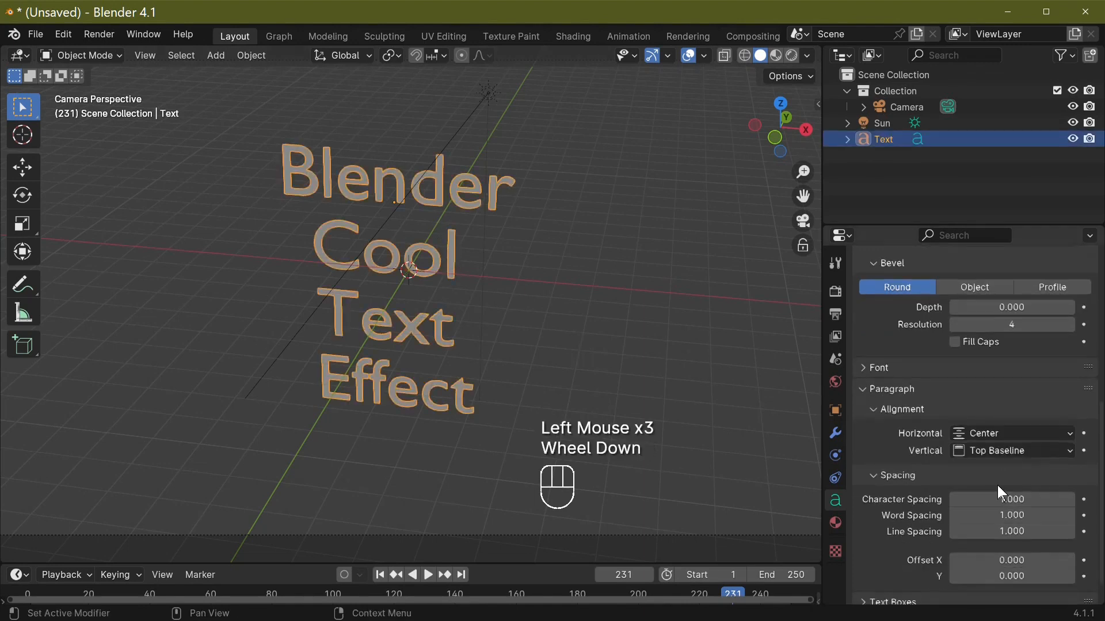
pyautogui.scroll(2, 986, 499)
pyautogui.scroll(4, 984, 499)
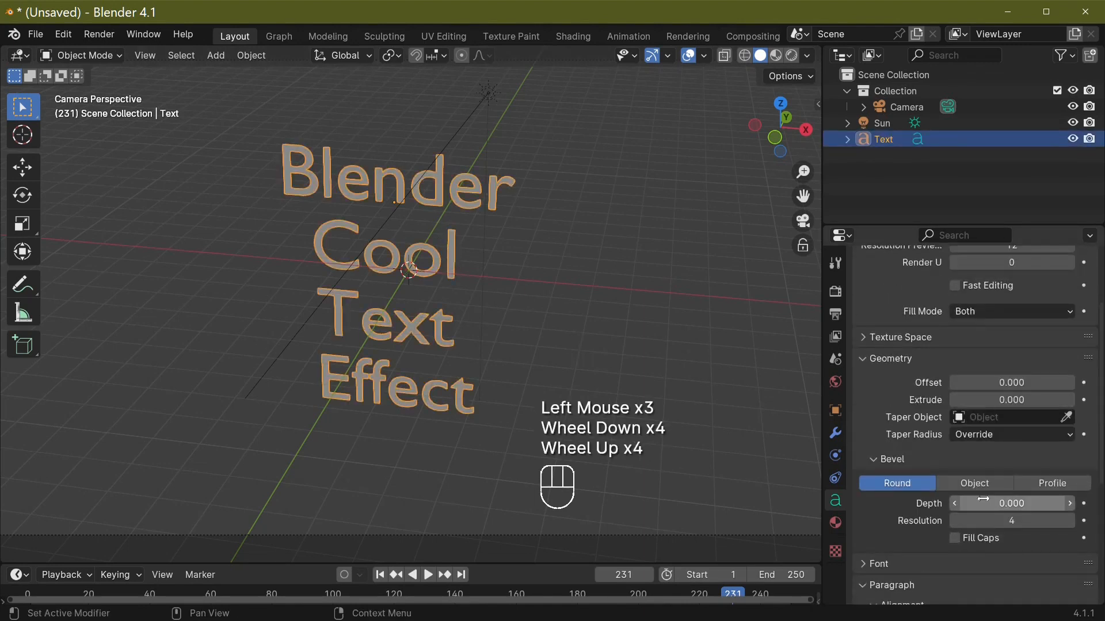
pyautogui.scroll(-1, 1023, 509)
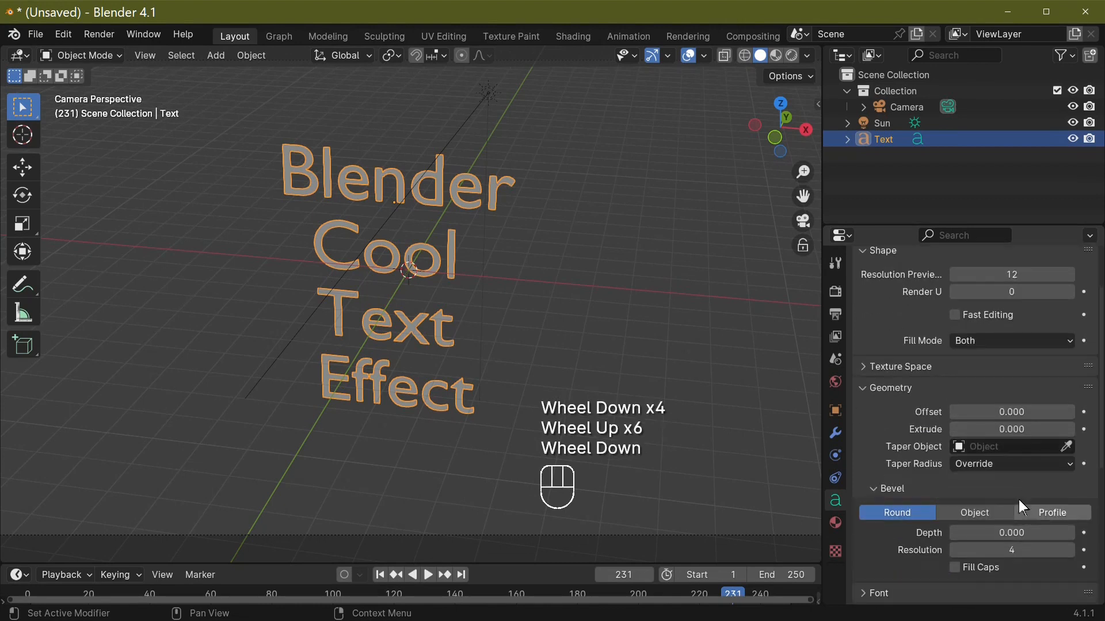
pyautogui.click(985, 430)
pyautogui.moveTo(927, 430); pyautogui.dragTo(973, 430)
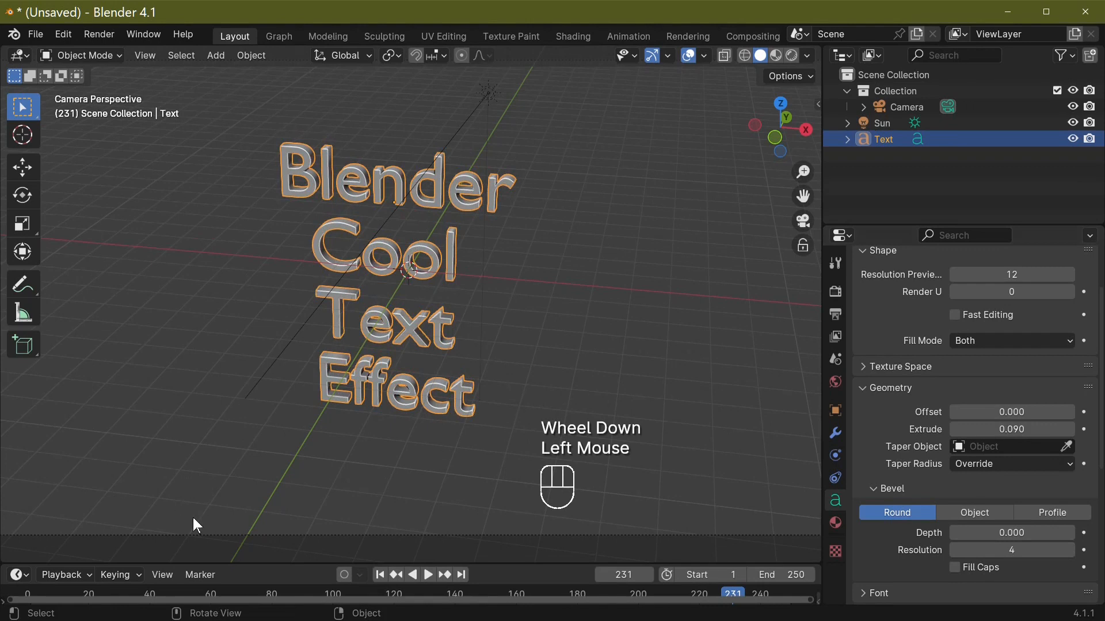
pyautogui.click(359, 356)
pyautogui.click(400, 290)
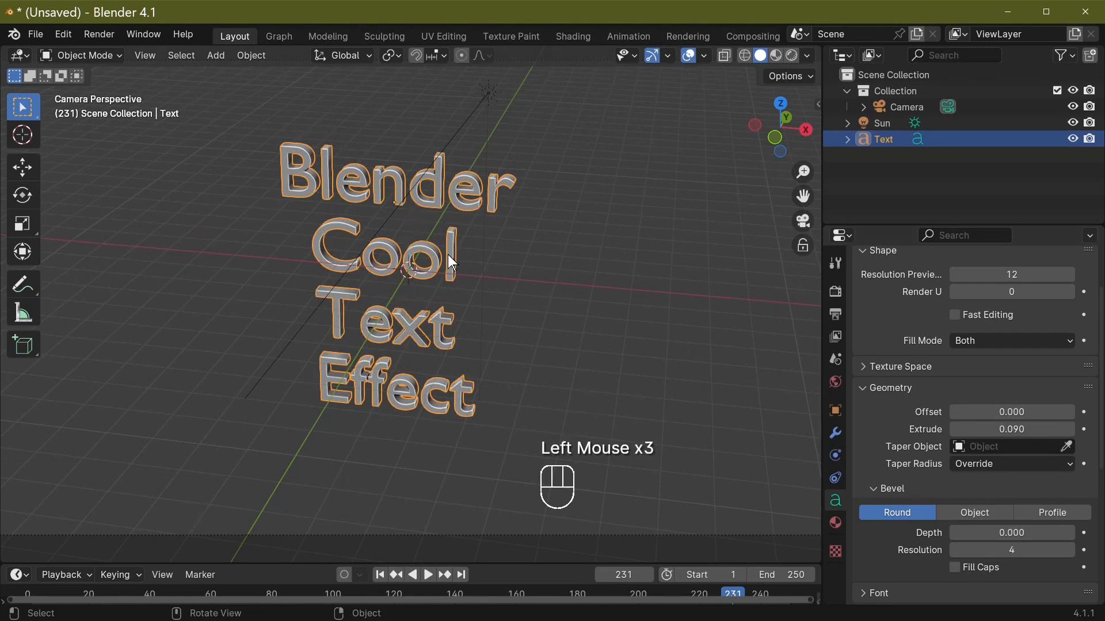
# - Rename the existing text object as col text
pyautogui.doubleClick(887, 141)
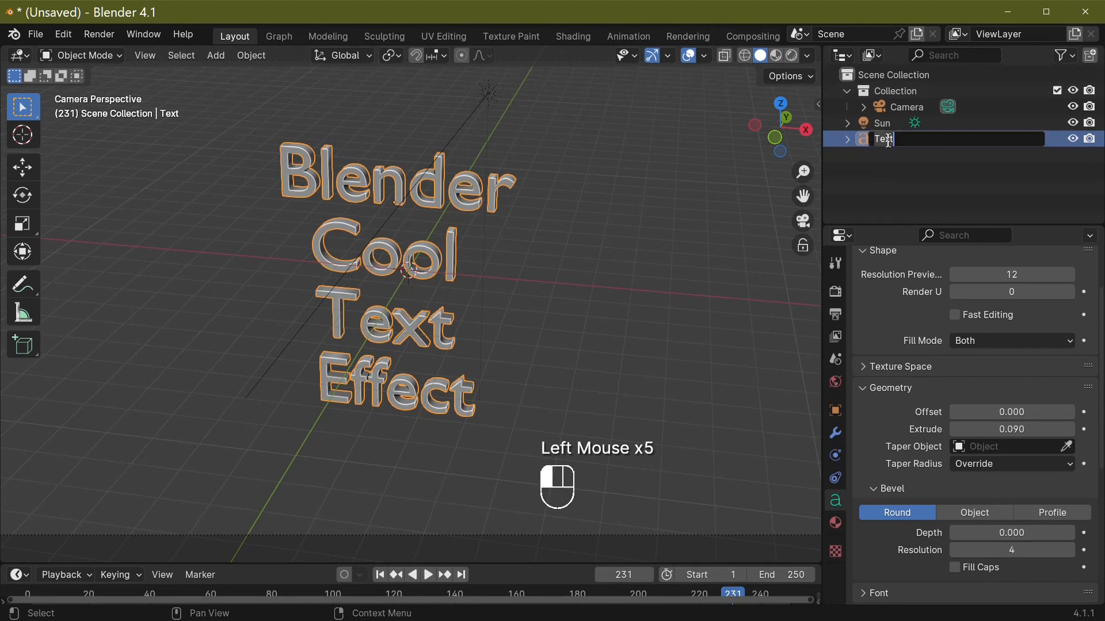
pyautogui.press('BackSpace')
pyautogui.press('BackSpace')
pyautogui.press('BackSpace')
pyautogui.press('BackSpace')
pyautogui.write('col text')
pyautogui.press('Return')
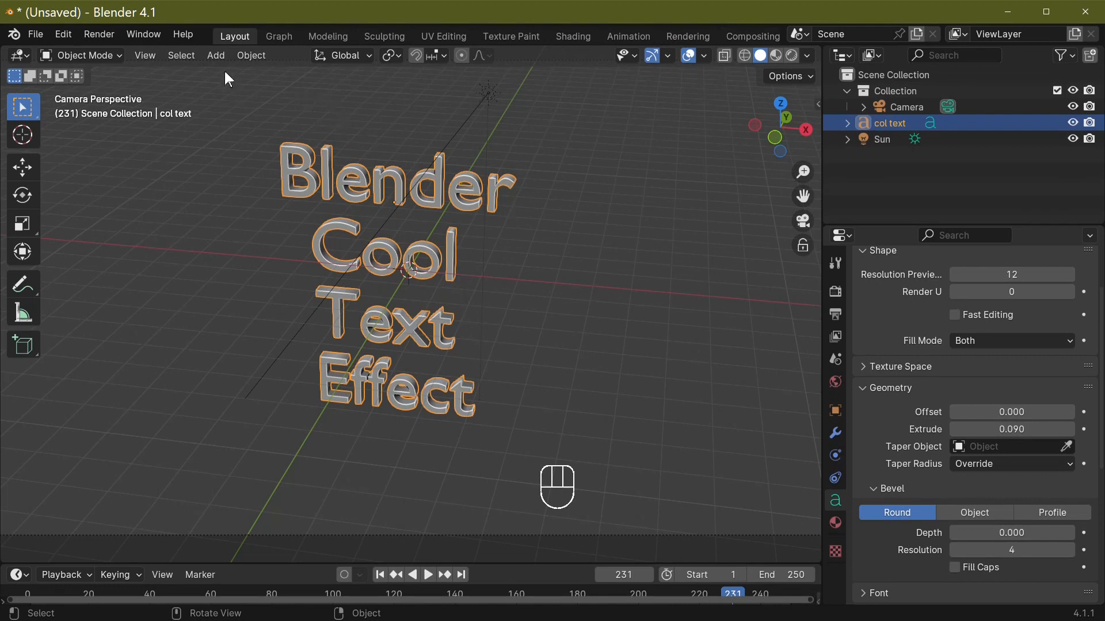
# - Add a second text object to the scene and clear its placeholder text in Edit Mode
pyautogui.click(215, 54)
pyautogui.moveTo(246, 75)
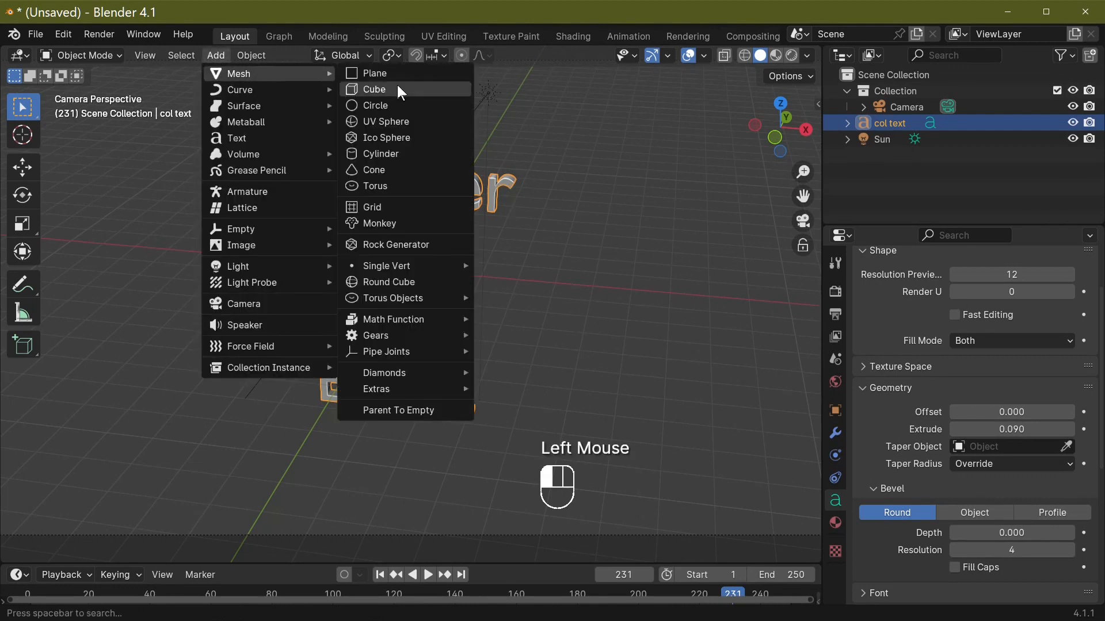
pyautogui.click(271, 138)
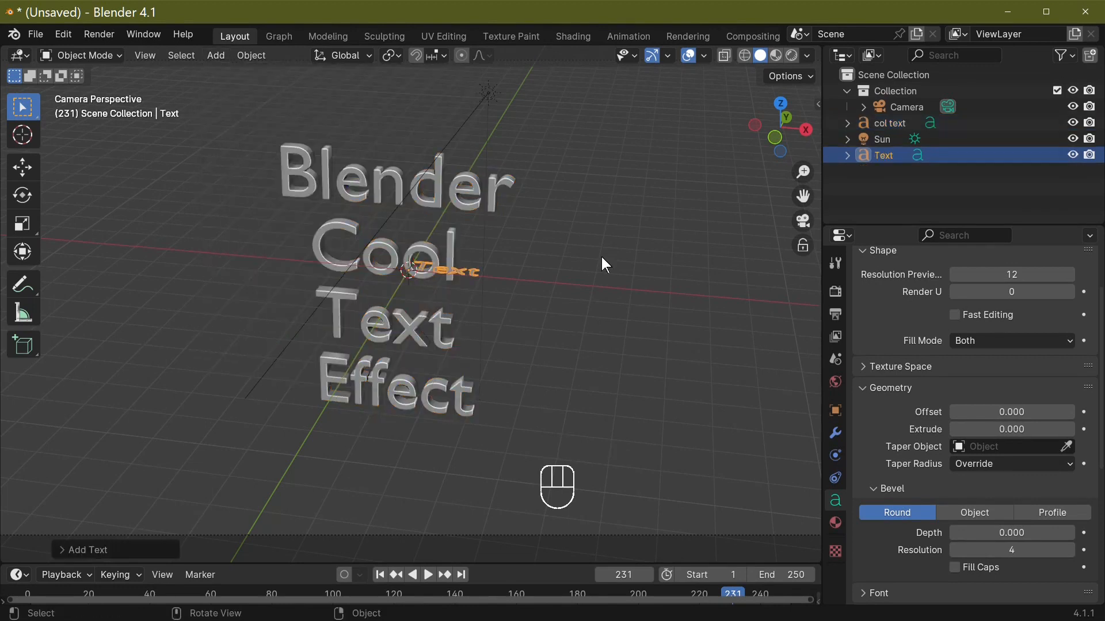
pyautogui.press('BackSpace')
pyautogui.press('BackSpace')
pyautogui.press('BackSpace')
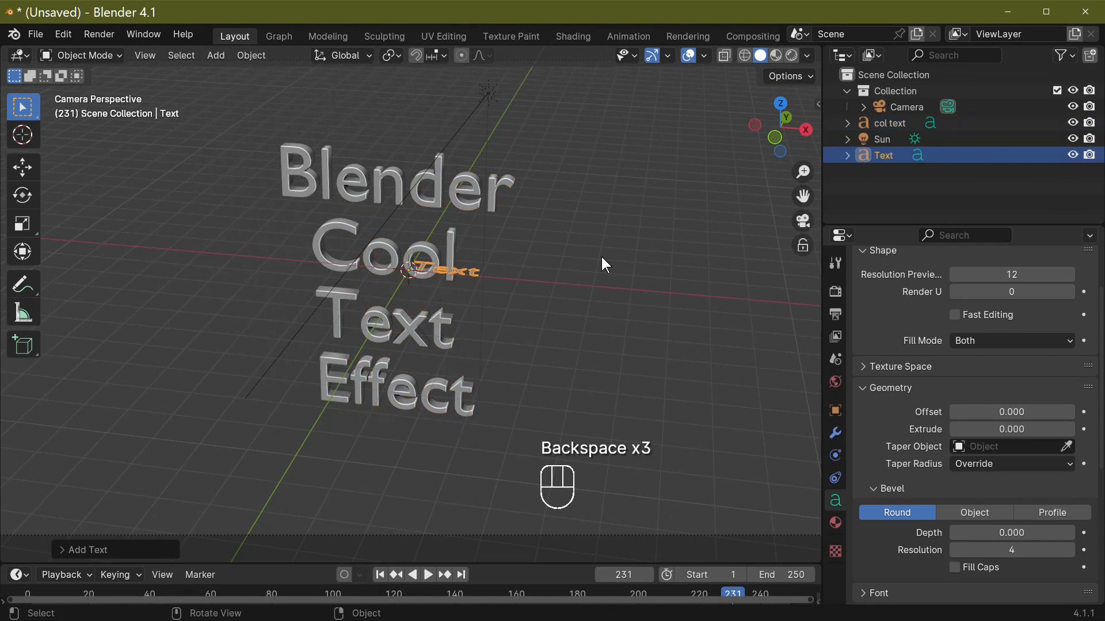
pyautogui.press('Tab')
pyautogui.press('BackSpace')
pyautogui.press('BackSpace')
pyautogui.press('BackSpace')
pyautogui.press('BackSpace')
pyautogui.press('BackSpace')
pyautogui.press('BackSpace')
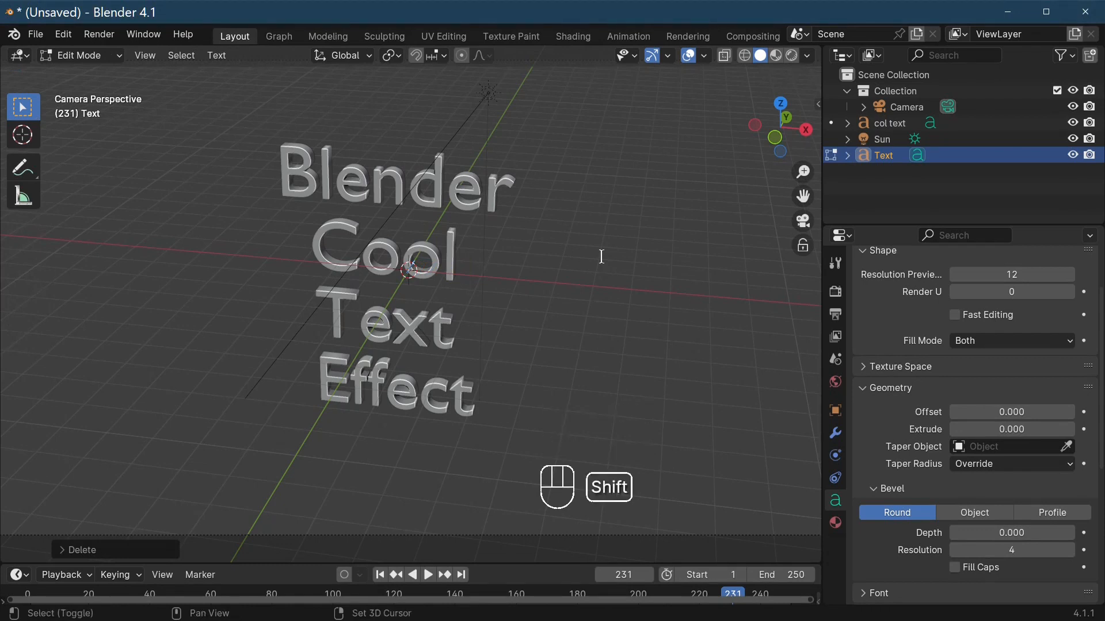
# - Enter the words What, a, Great and Text in the new text object, each on its own line
pyautogui.write('What')
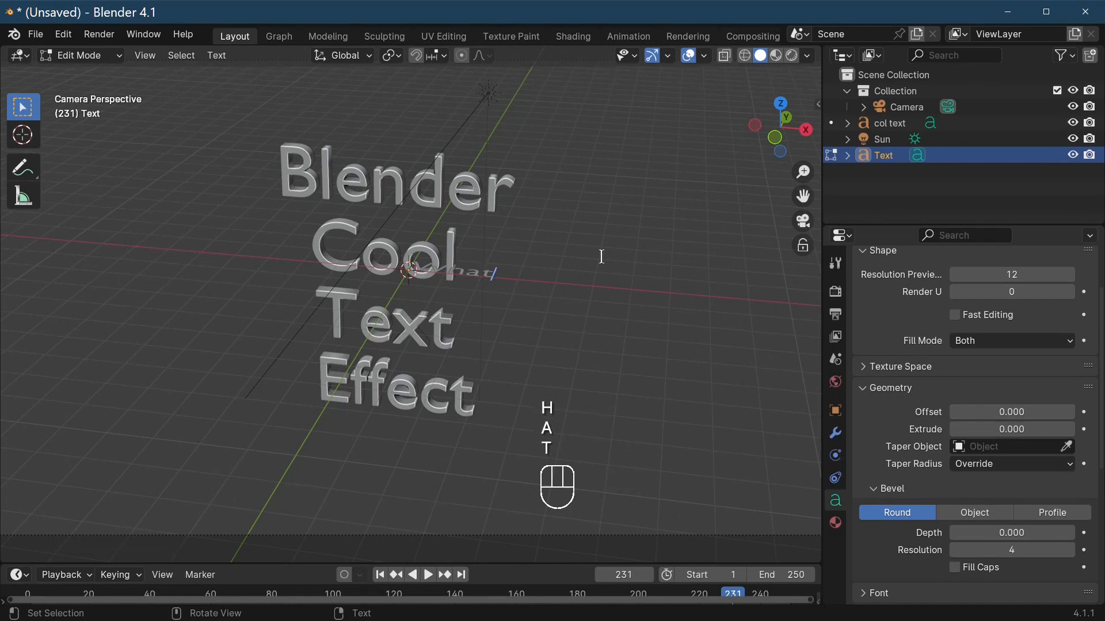
pyautogui.press('BackSpace')
pyautogui.press('Return')
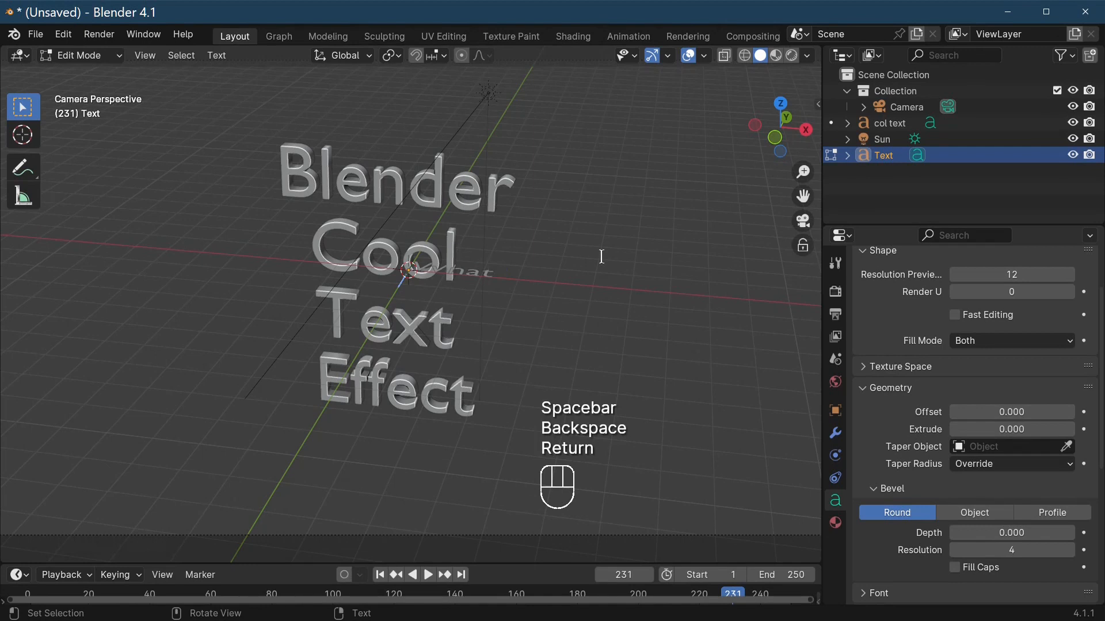
pyautogui.write('a')
pyautogui.press('Return')
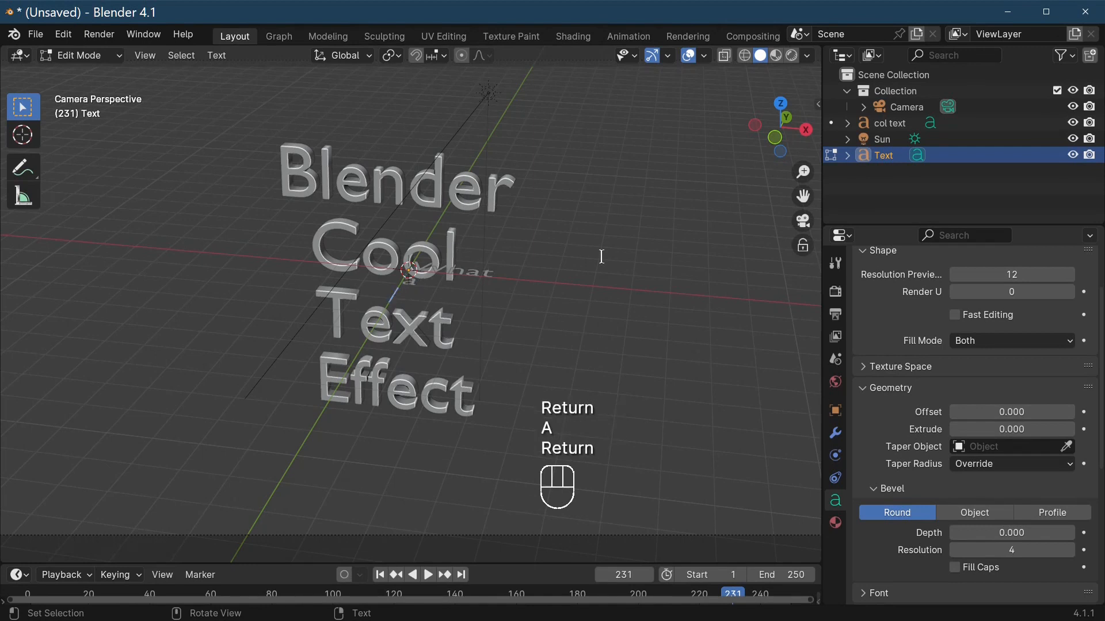
pyautogui.press('shift')
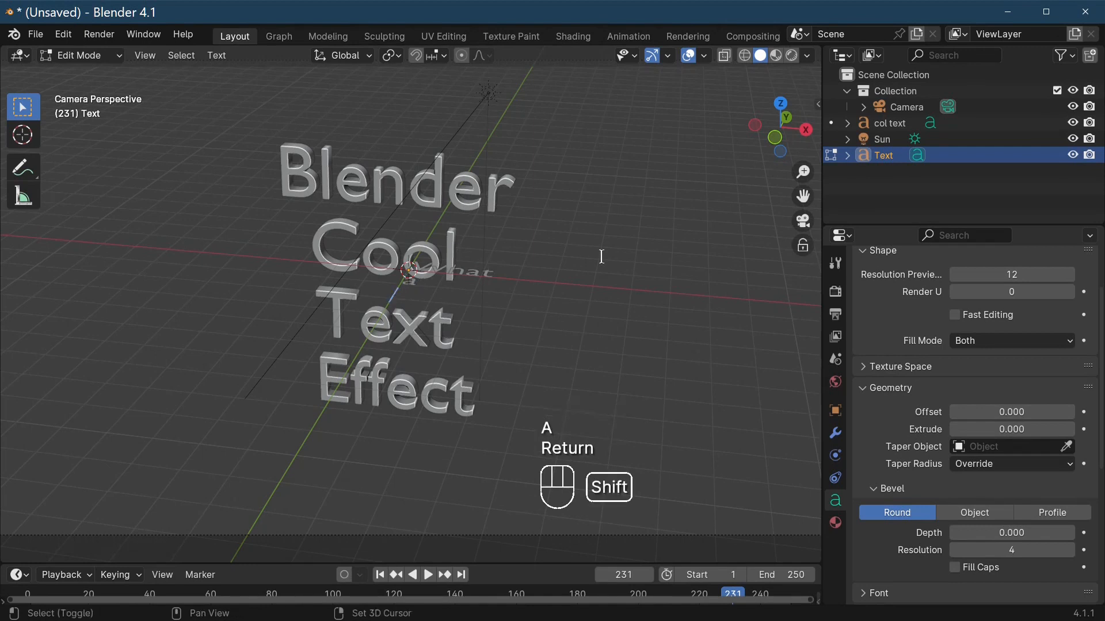
pyautogui.write('Great')
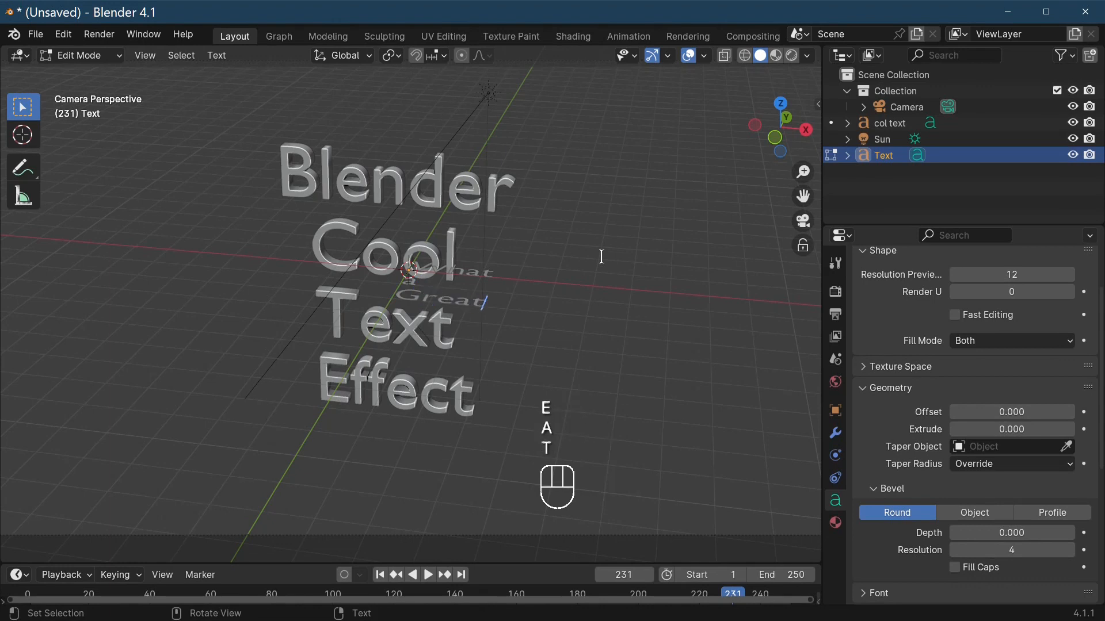
pyautogui.press('BackSpace')
pyautogui.press('Return')
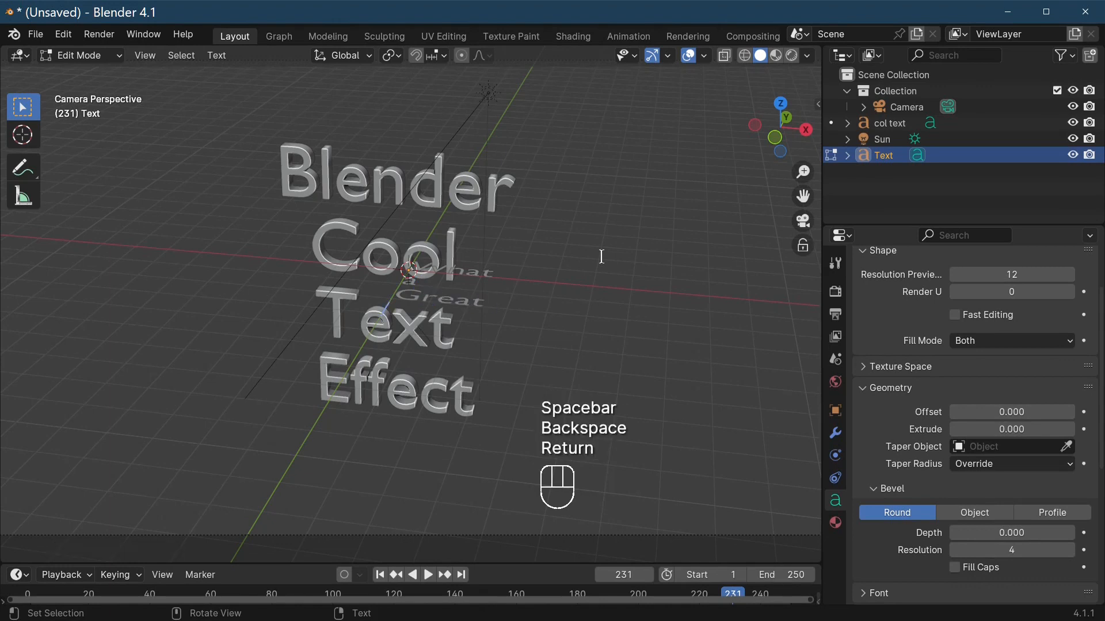
pyautogui.write('Text')
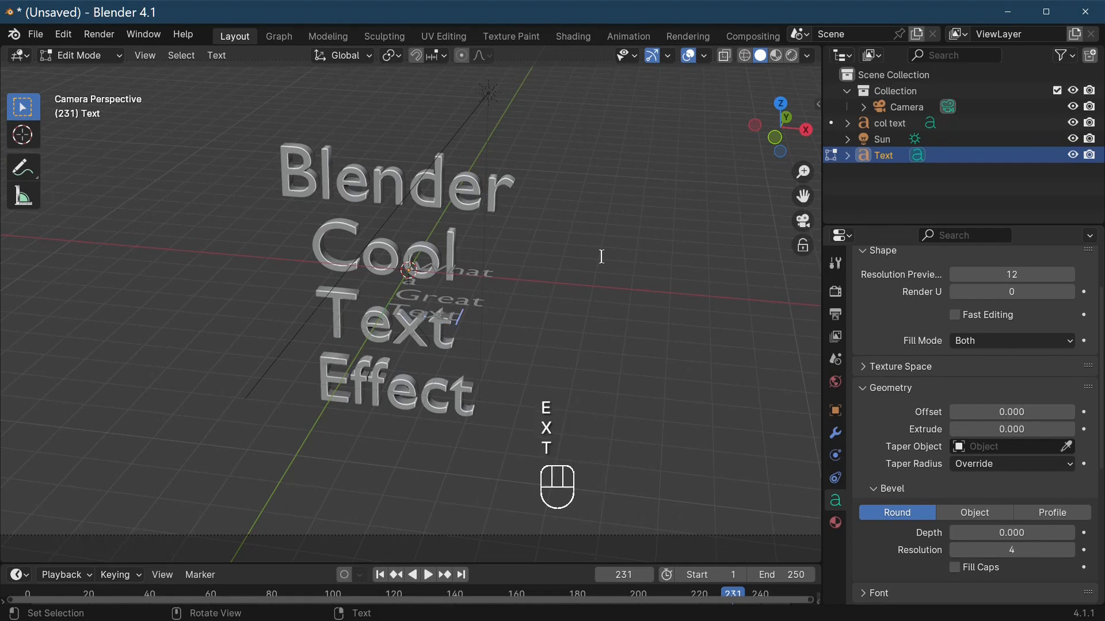
pyautogui.press('Return')
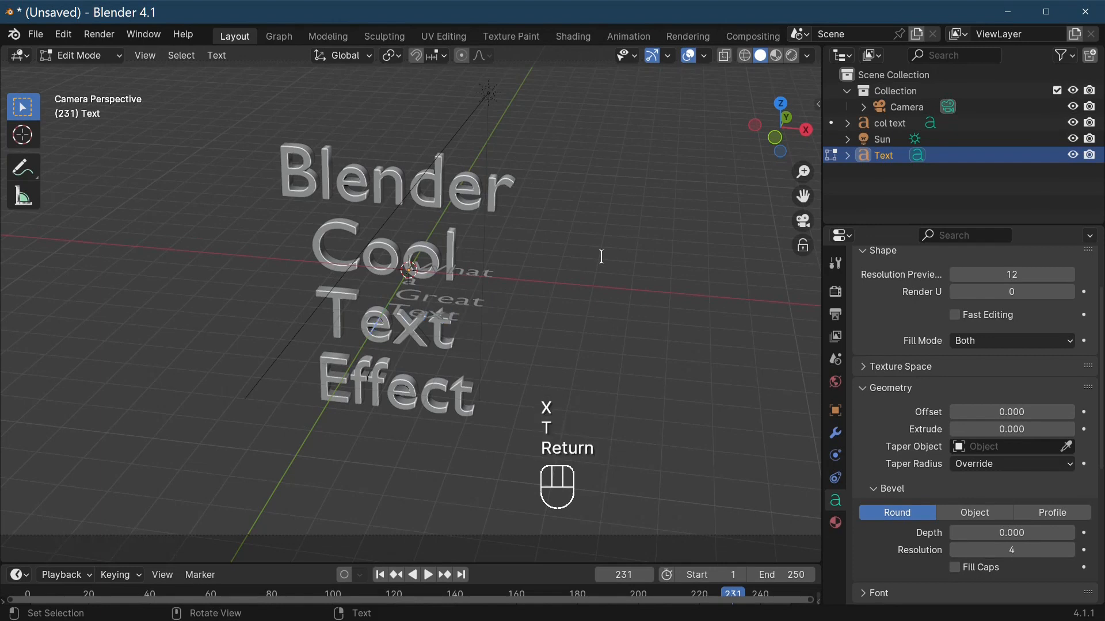
# - Return to Object Mode and hide the col text object in the viewport
pyautogui.press('Tab')
pyautogui.press('Tab')
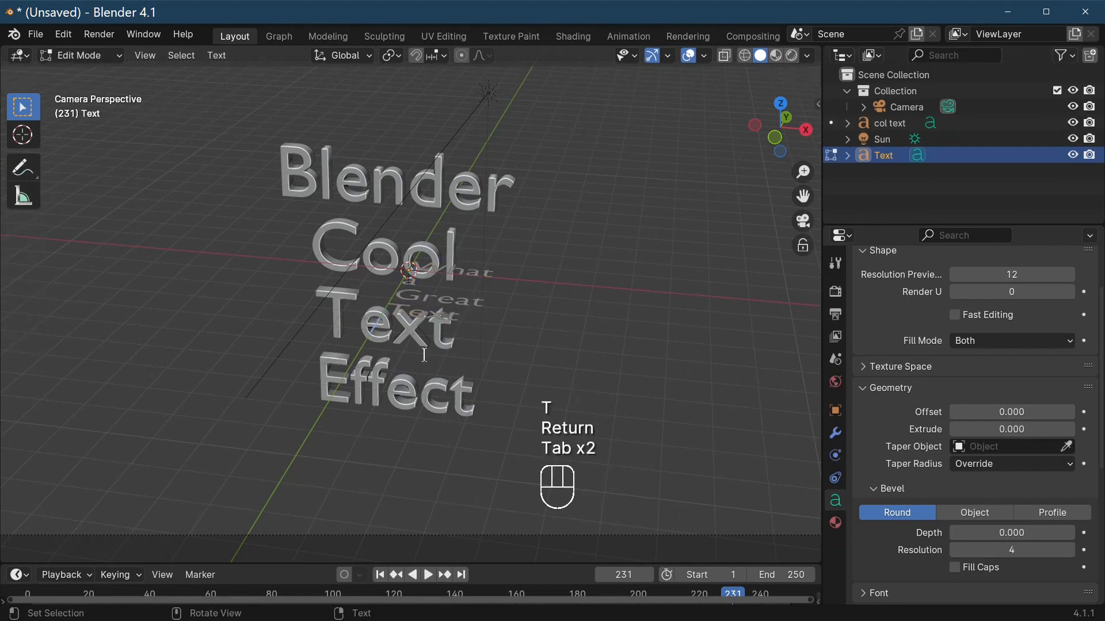
pyautogui.doubleClick(472, 192)
pyautogui.press('Tab')
pyautogui.press('Tab')
pyautogui.press('Tab')
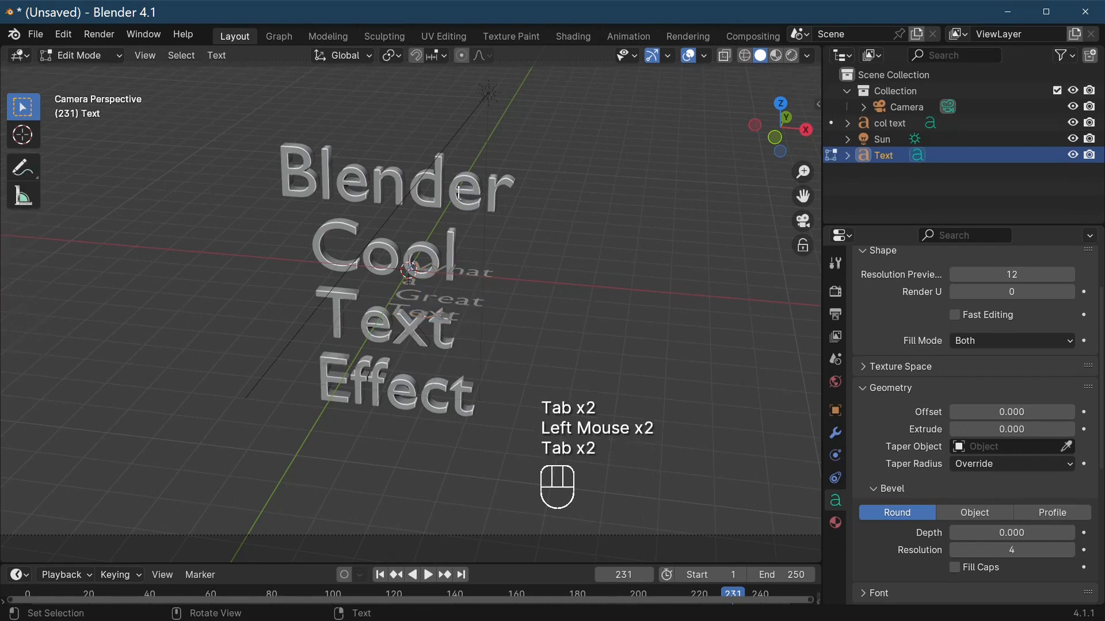
pyautogui.click(458, 192)
pyautogui.click(1073, 123)
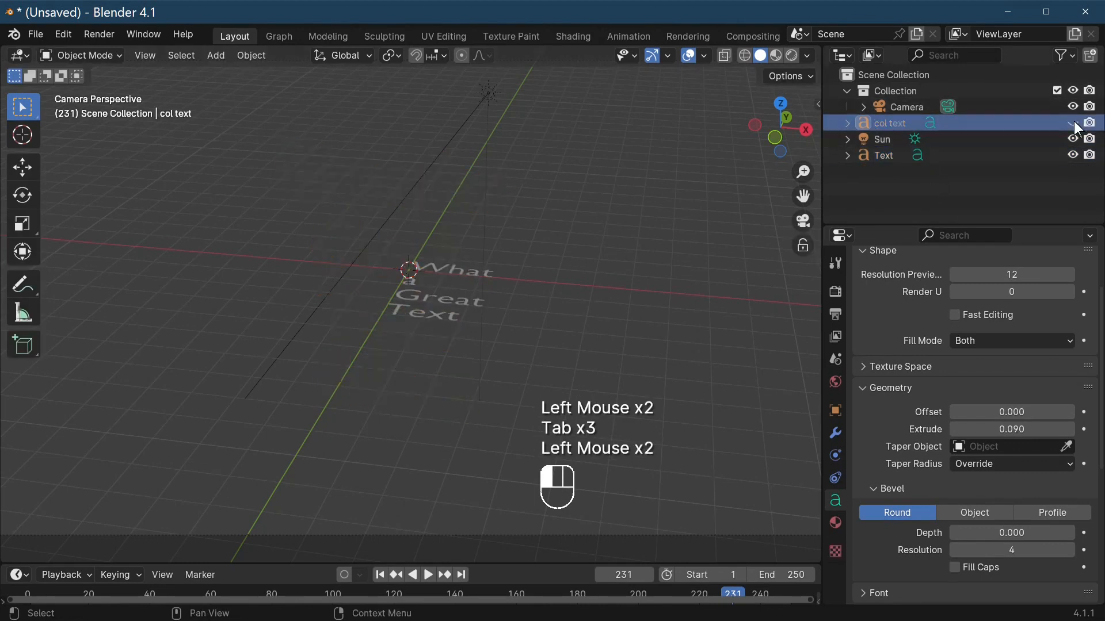
# - Select the new What a Great Text object and set its horizontal paragraph alignment to Center
pyautogui.click(472, 311)
pyautogui.scroll(-4, 960, 478)
pyautogui.moveTo(996, 433); pyautogui.dragTo(1000, 471)
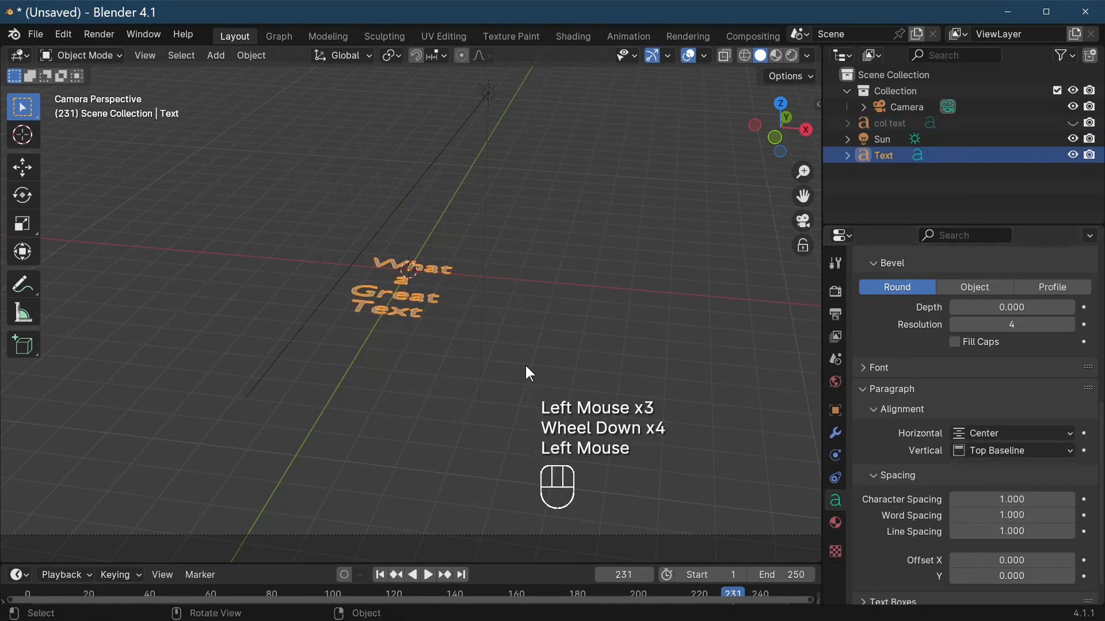
# - Rotate the new text 90 degrees about the global X axis so it stands upright
pyautogui.press('r')
pyautogui.press('x')
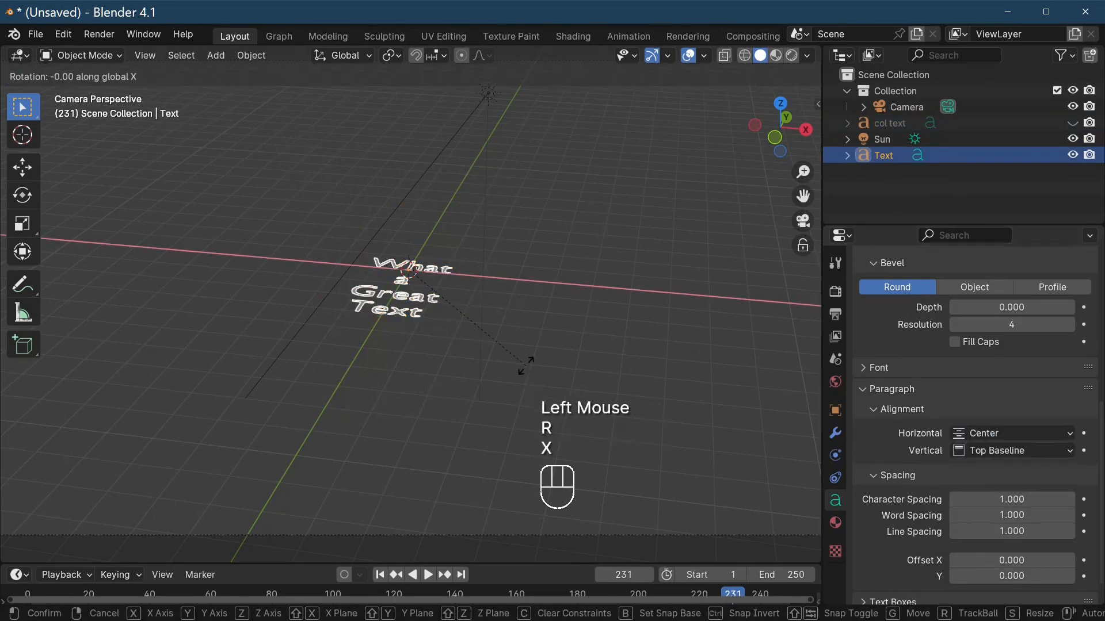
pyautogui.press('KP_9')
pyautogui.press('KP_0')
pyautogui.press('KP_Enter')
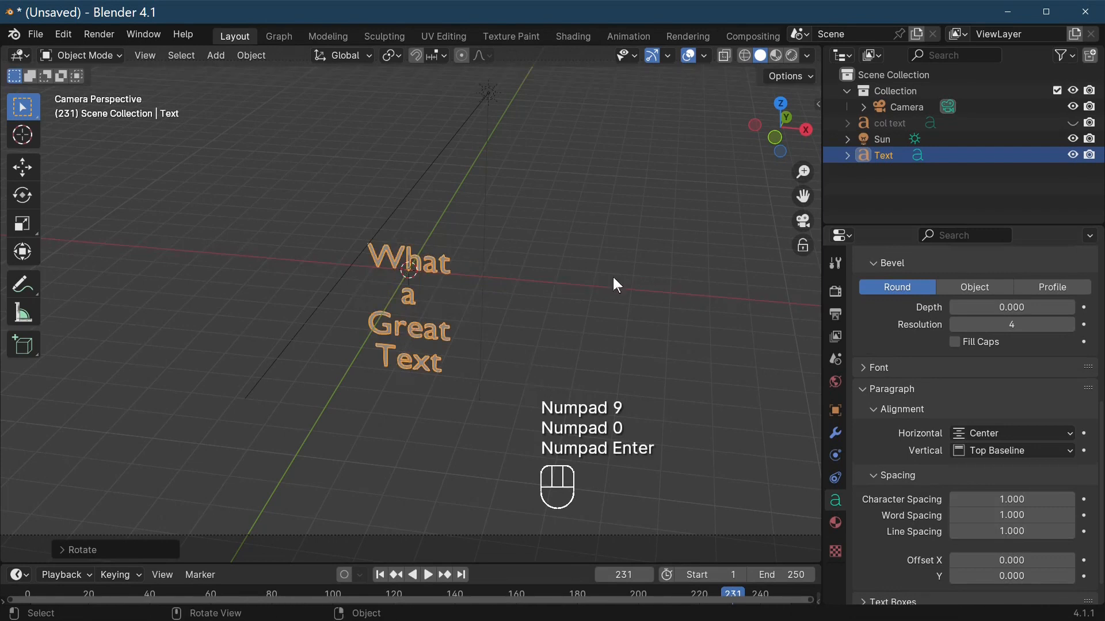
# - Scale the new text up to about two and a half times its size and move it up about 2.4 in Z
pyautogui.press('s')
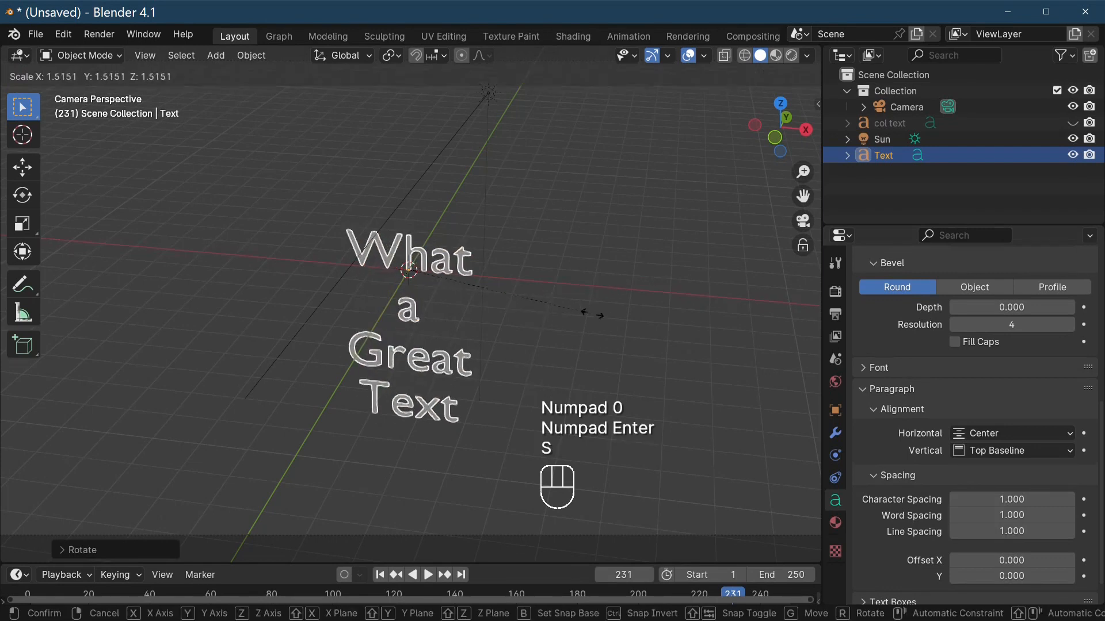
pyautogui.click(715, 330)
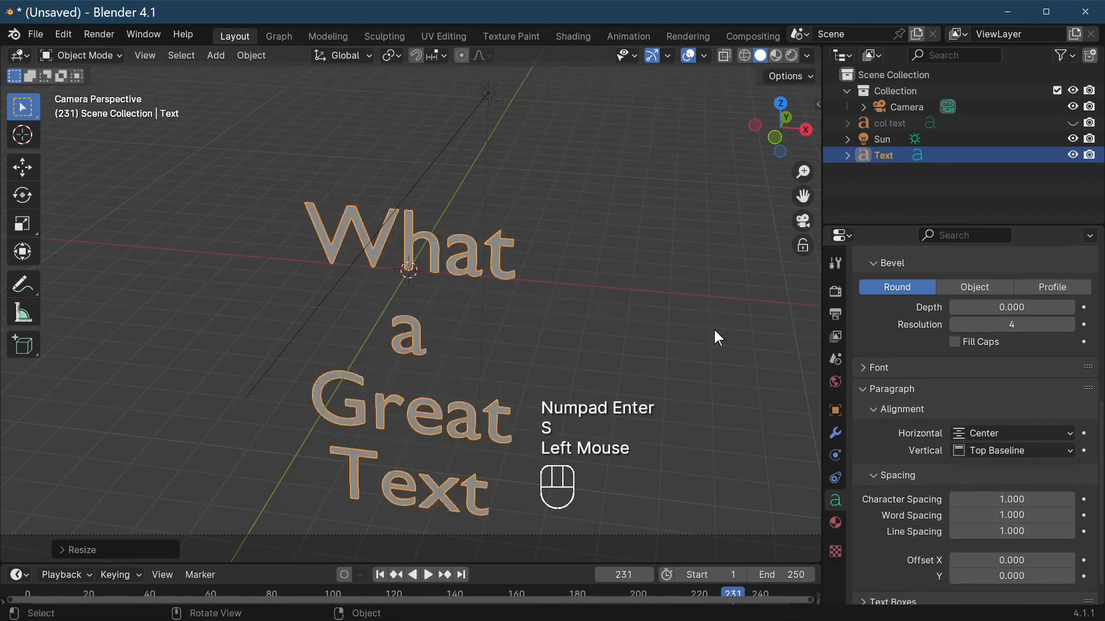
pyautogui.press('g')
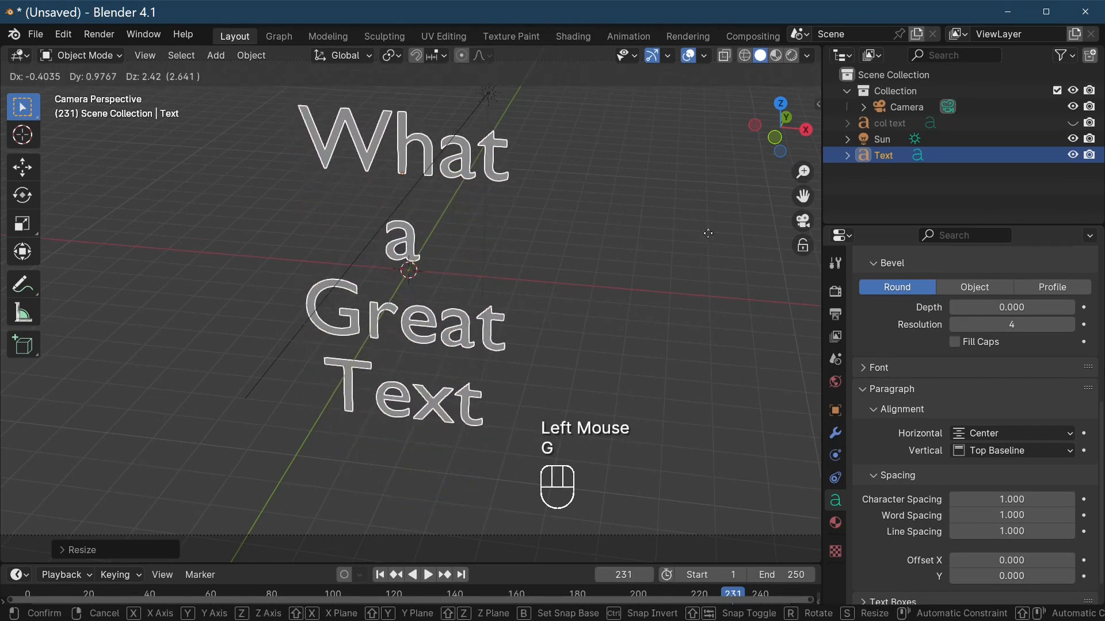
pyautogui.click(708, 233)
# - Set the new text's geometry Extrude to 0.058
pyautogui.scroll(-4, 1000, 502)
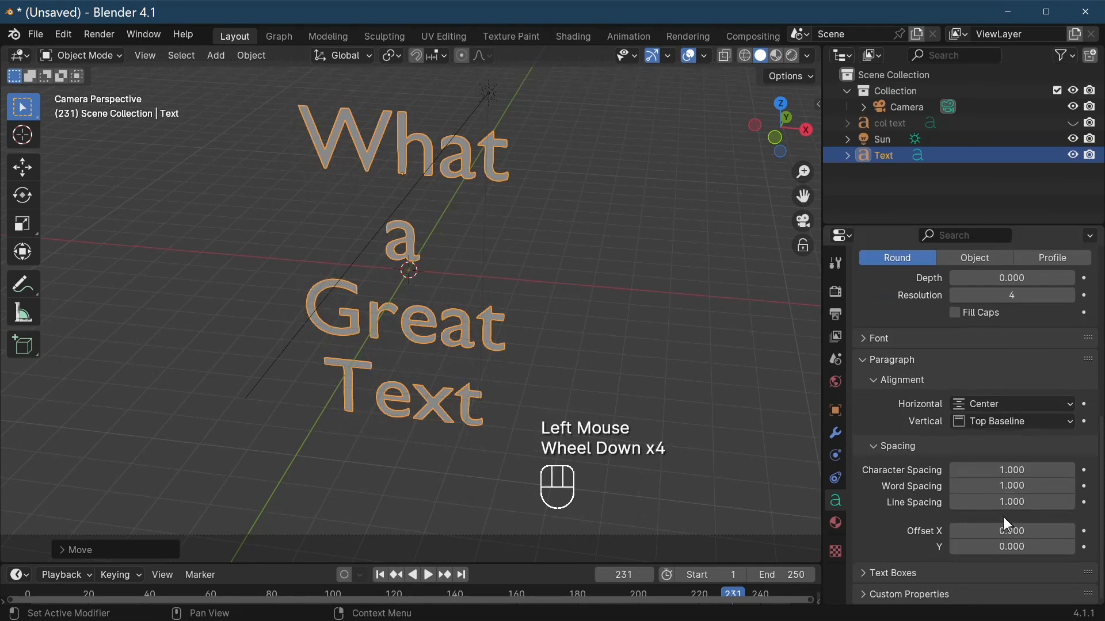
pyautogui.scroll(4, 996, 575)
pyautogui.moveTo(998, 432); pyautogui.dragTo(1031, 432)
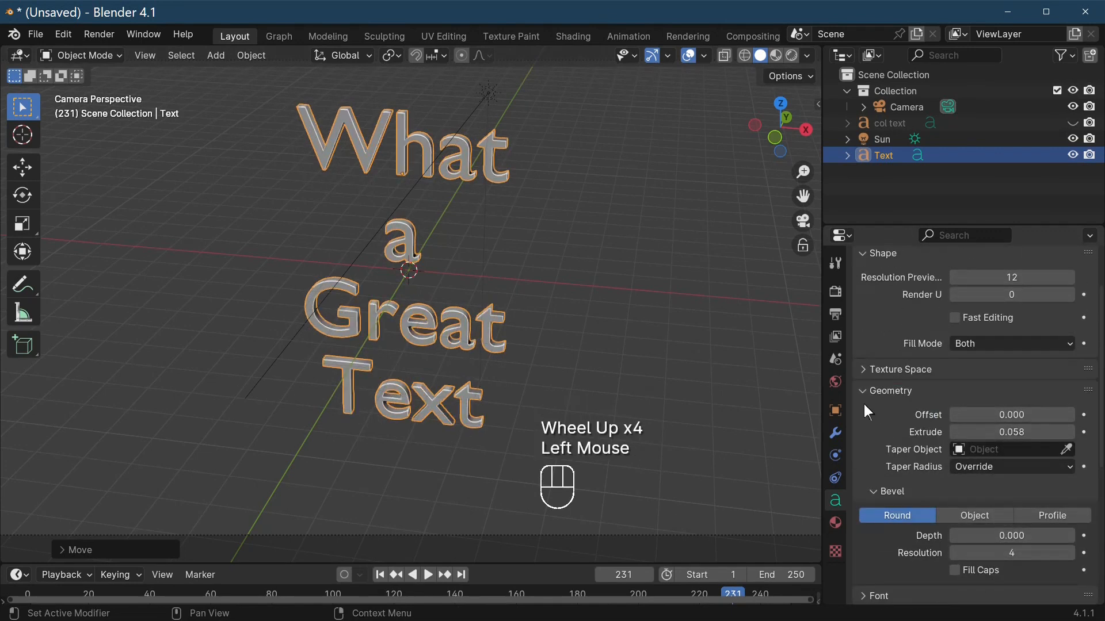
pyautogui.scroll(-2, 995, 460)
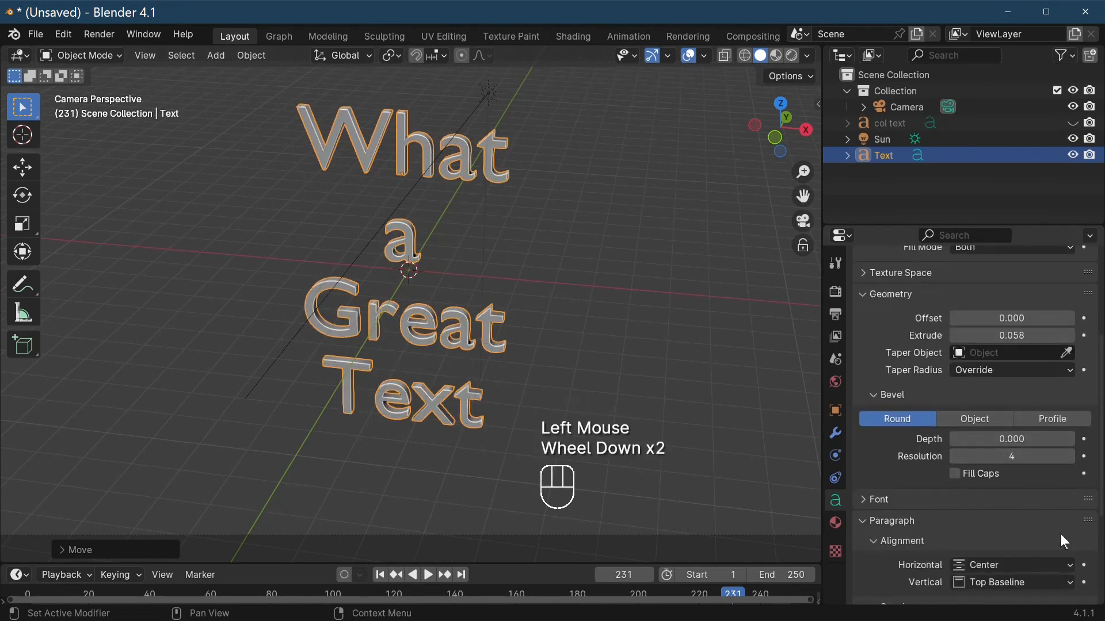
pyautogui.scroll(-3, 1006, 488)
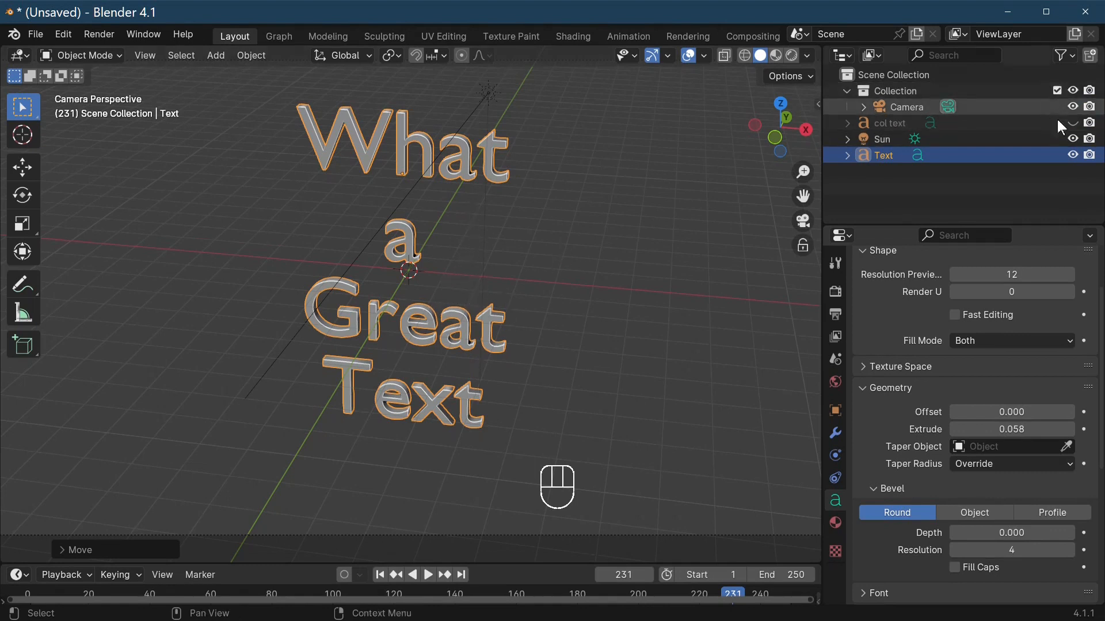
# - Show col text alongside the new text, select each in turn to compare them, and hide col text again
pyautogui.click(1074, 124)
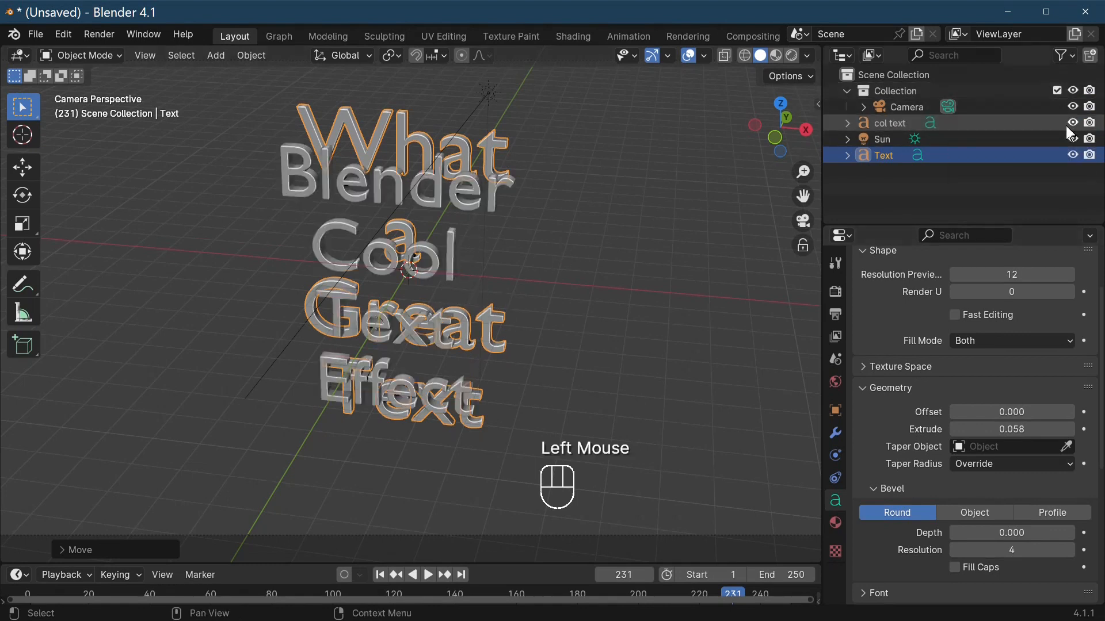
pyautogui.click(440, 217)
pyautogui.click(445, 213)
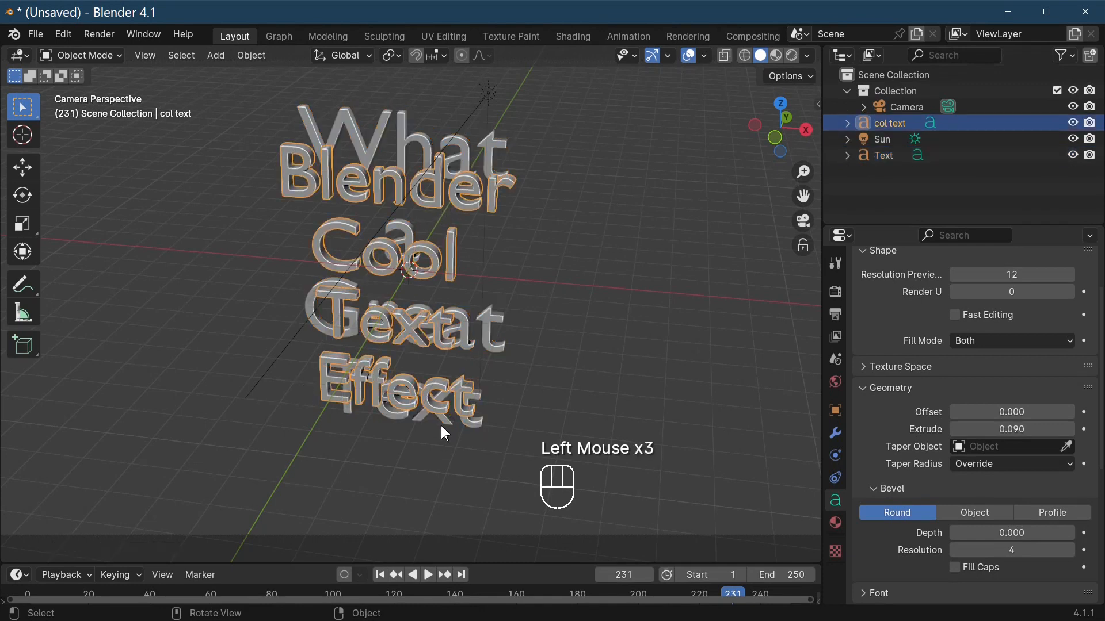
pyautogui.click(433, 183)
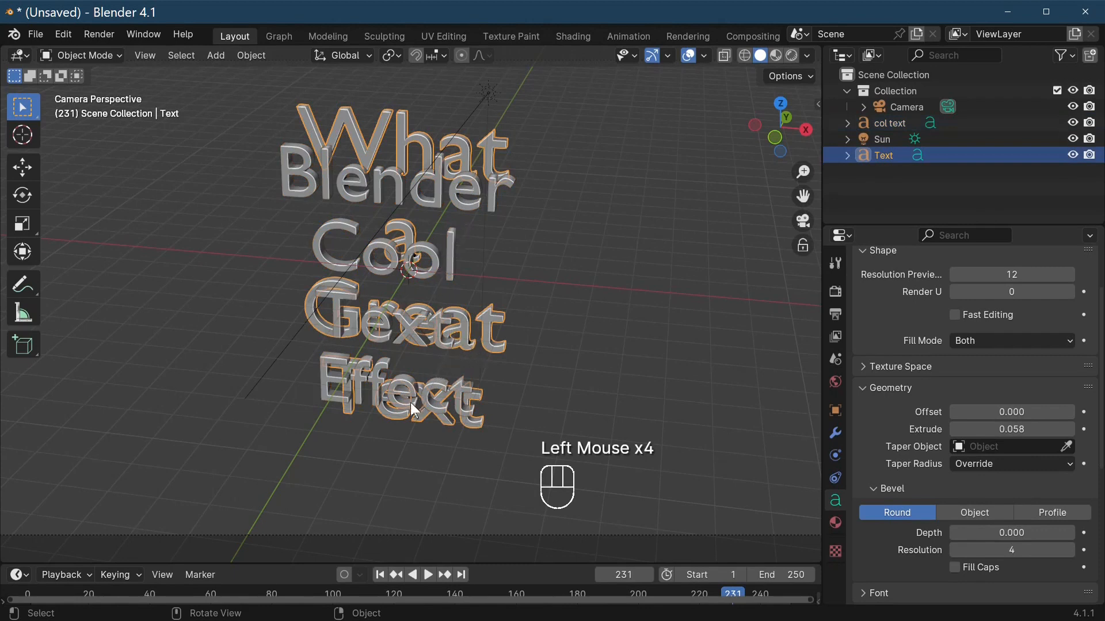
pyautogui.click(435, 204)
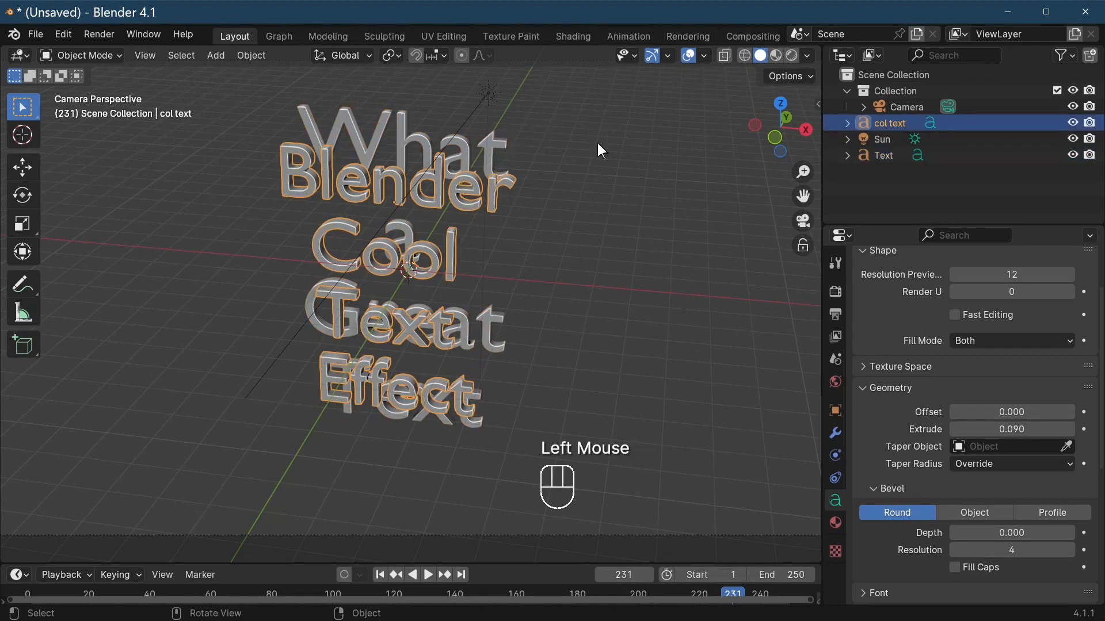
pyautogui.click(1073, 123)
# - Select the What a Great Text object and convert it to a mesh
pyautogui.click(444, 164)
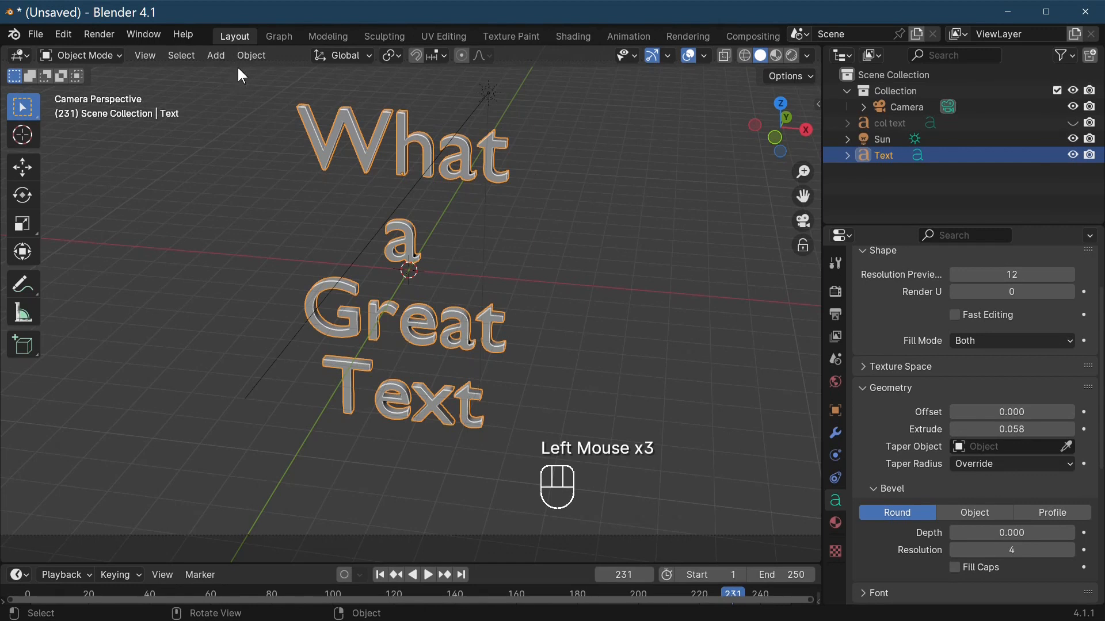
pyautogui.click(251, 56)
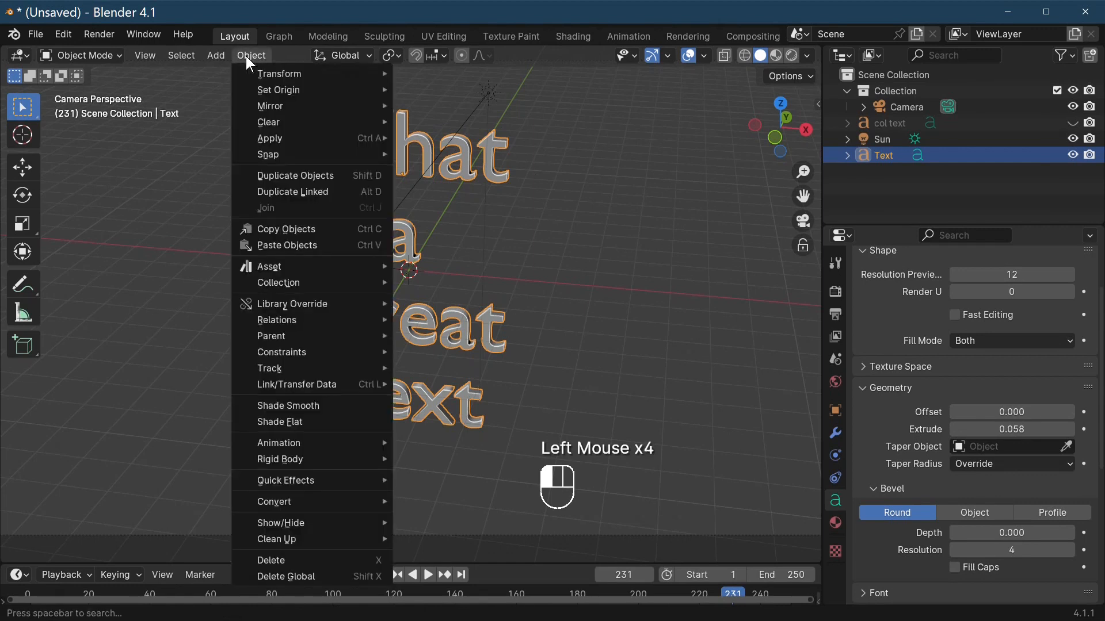
pyautogui.moveTo(288, 504)
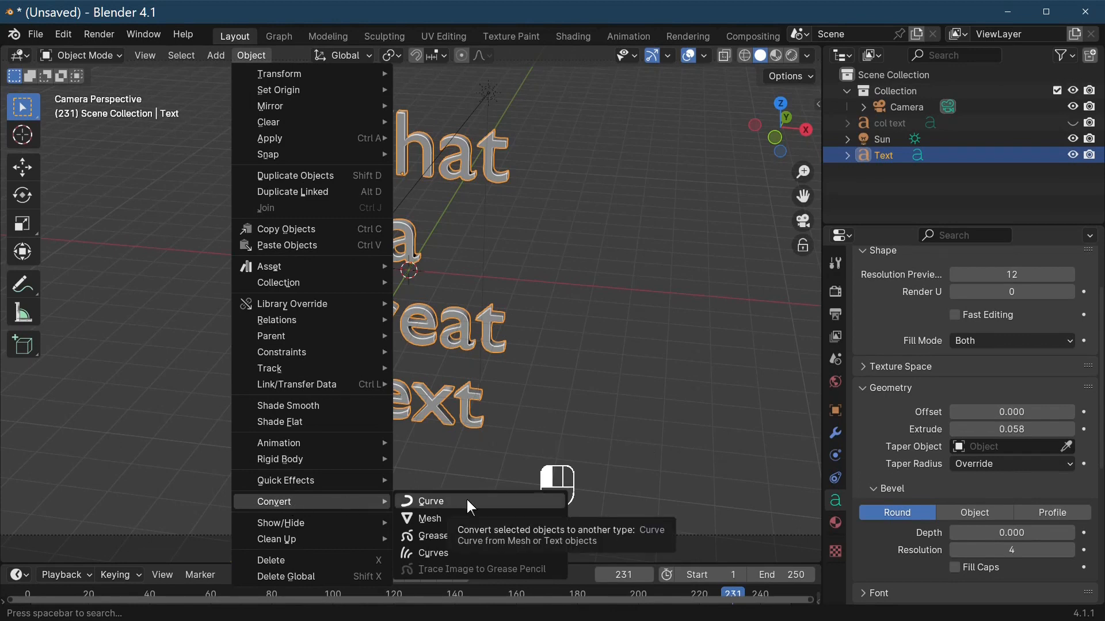
pyautogui.click(440, 521)
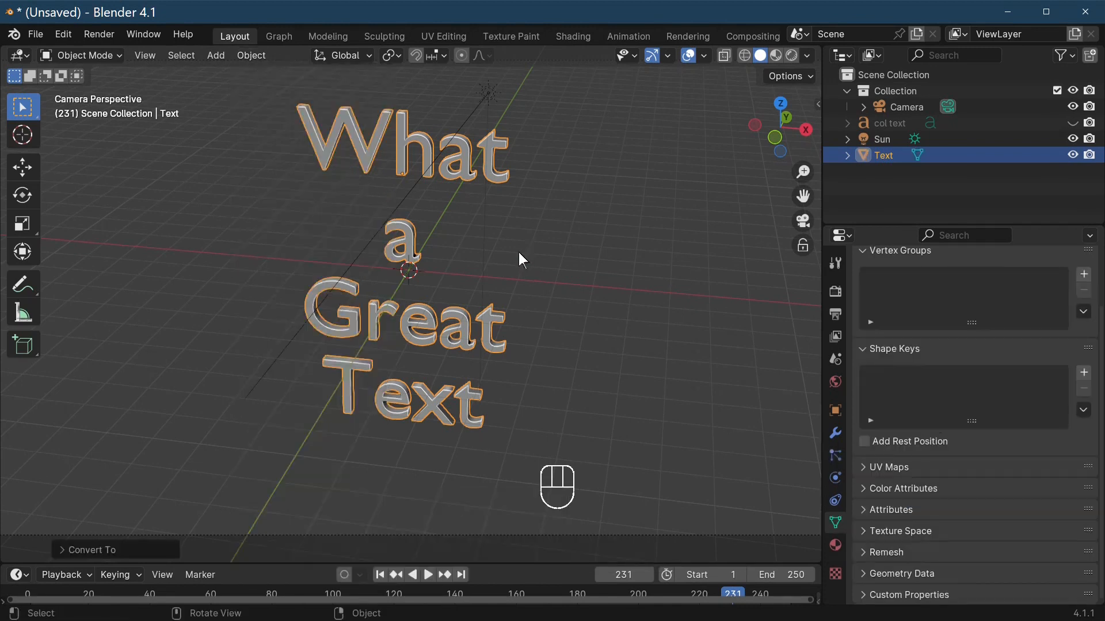
# - Check the What a Great Text mesh in Edit Mode, swap its visibility with col text, and convert col text to a mesh
pyautogui.press('Tab')
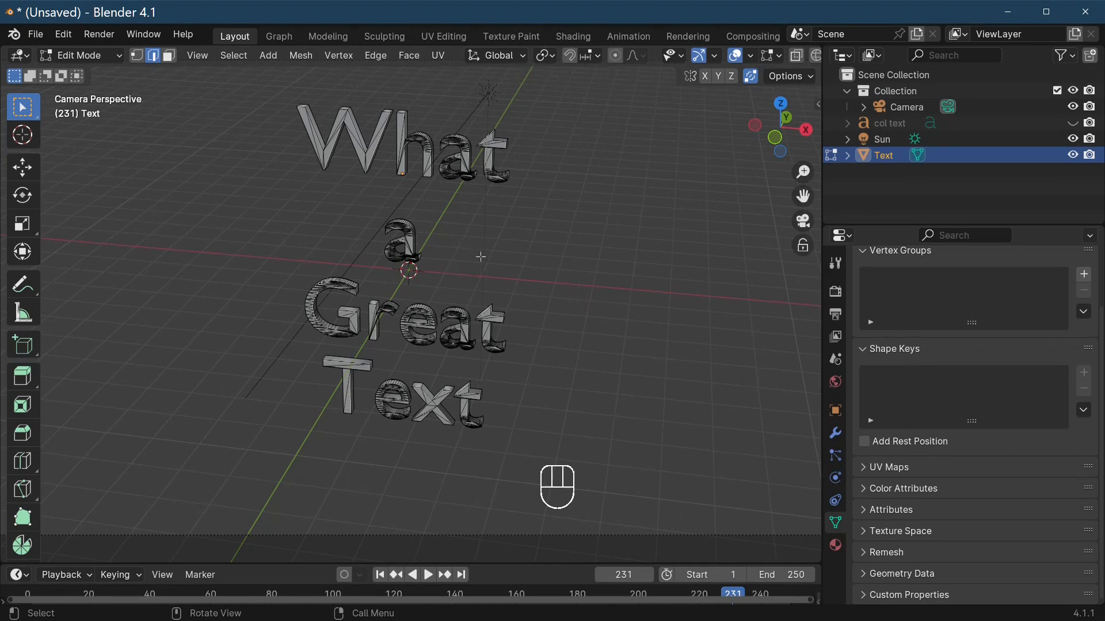
pyautogui.press('Tab')
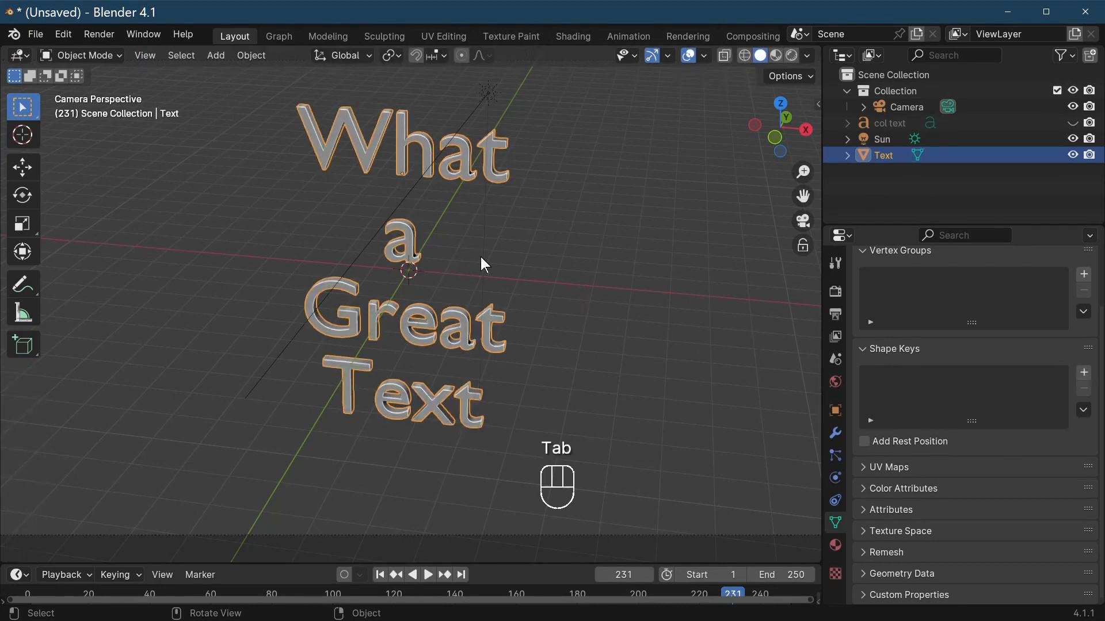
pyautogui.click(1074, 123)
pyautogui.click(1074, 155)
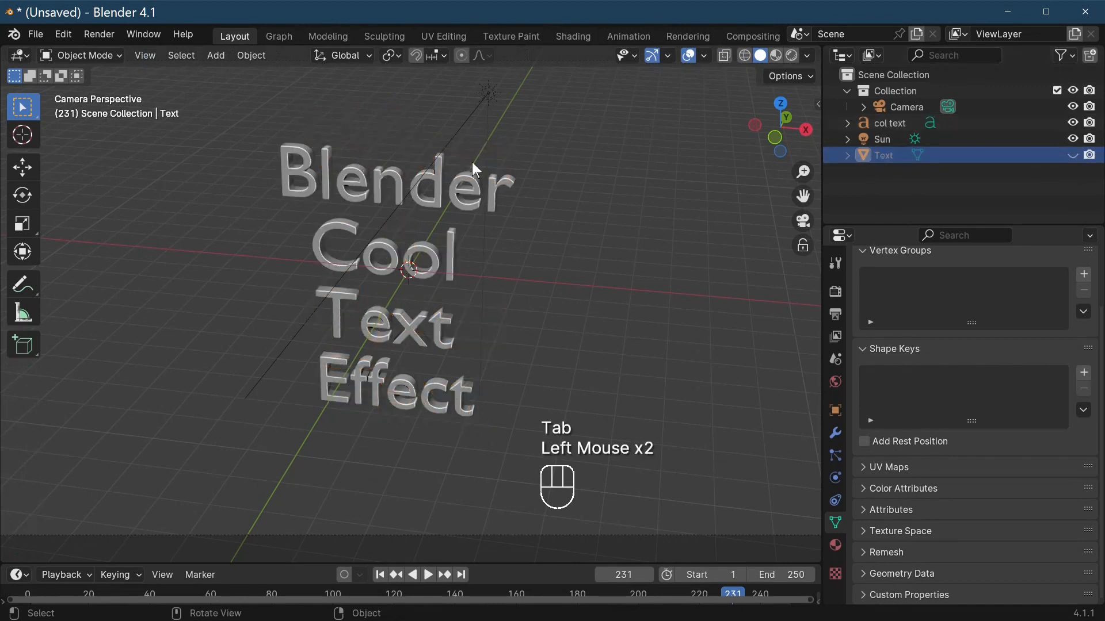
pyautogui.click(466, 190)
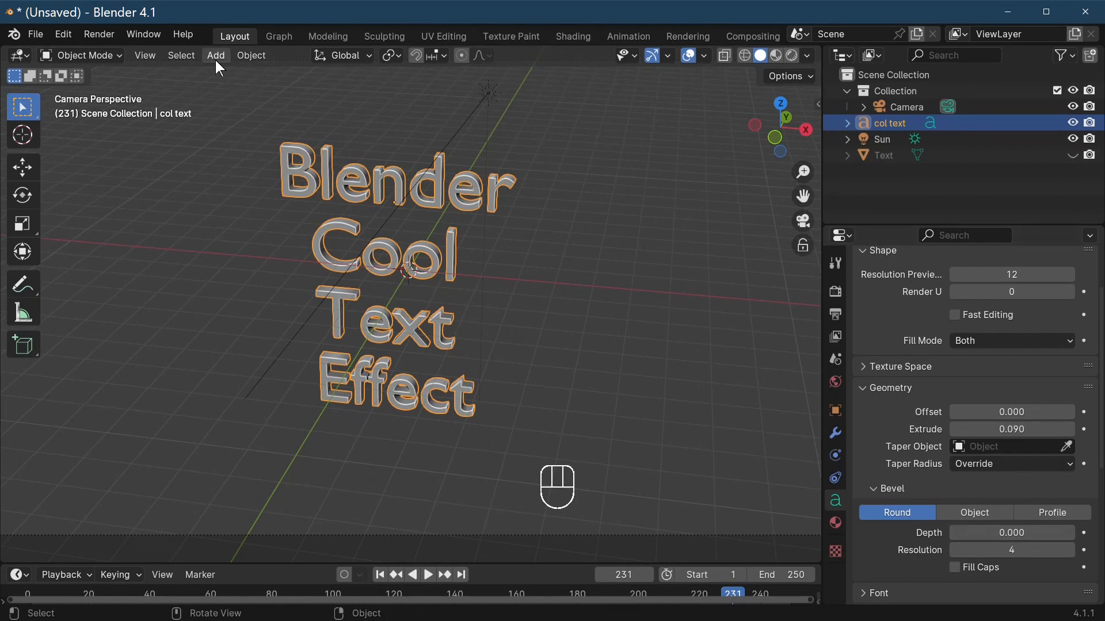
pyautogui.click(238, 54)
pyautogui.moveTo(318, 486)
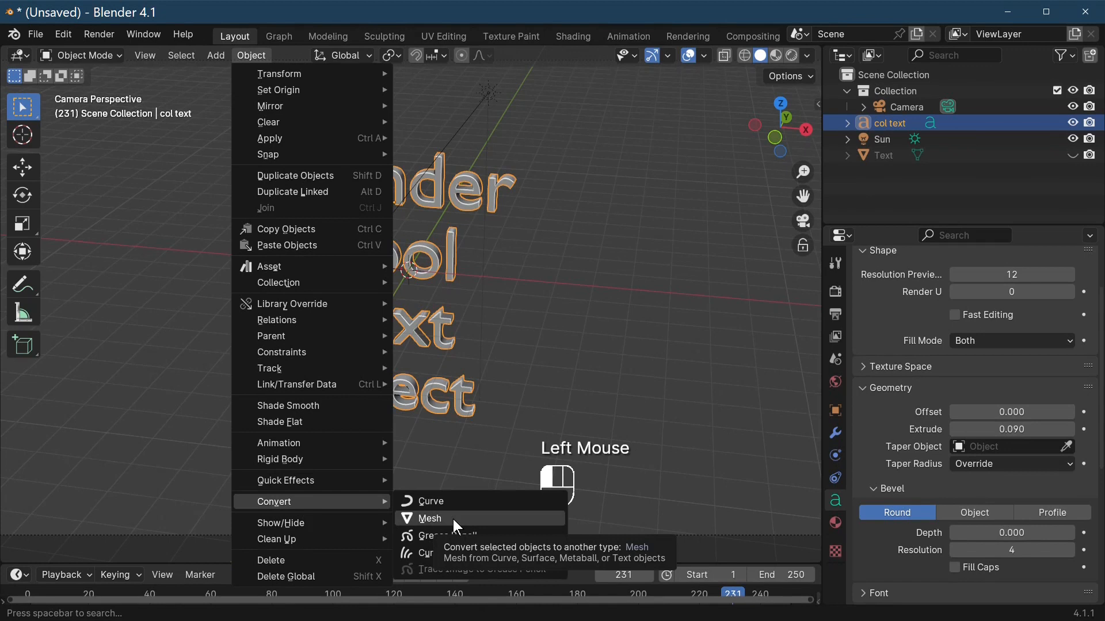
pyautogui.click(453, 519)
# - Examine the wireframe topology of the converted col text mesh in Edit Mode, then return to Object Mode
pyautogui.press('Tab')
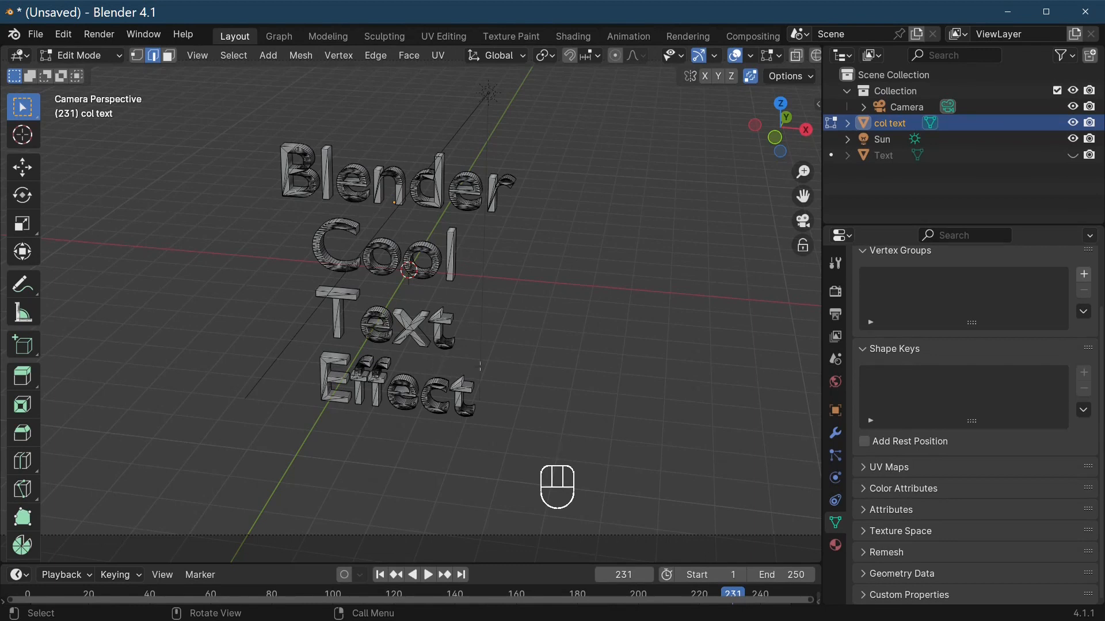
pyautogui.scroll(2, 529, 349)
pyautogui.scroll(-1, 530, 349)
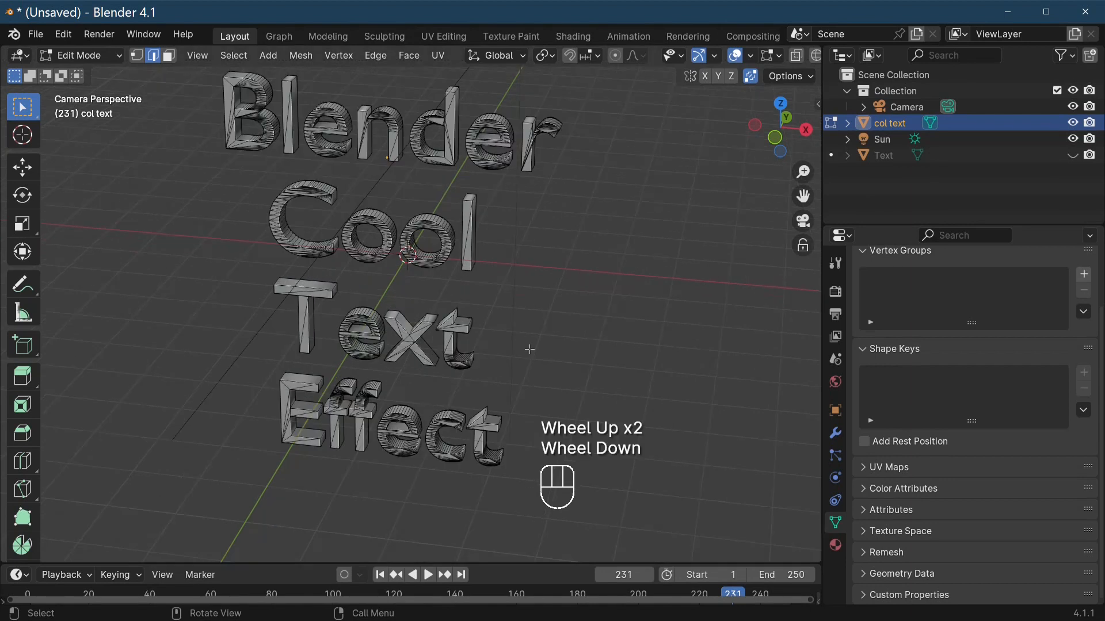
pyautogui.scroll(-2, 527, 348)
pyautogui.scroll(4, 537, 306)
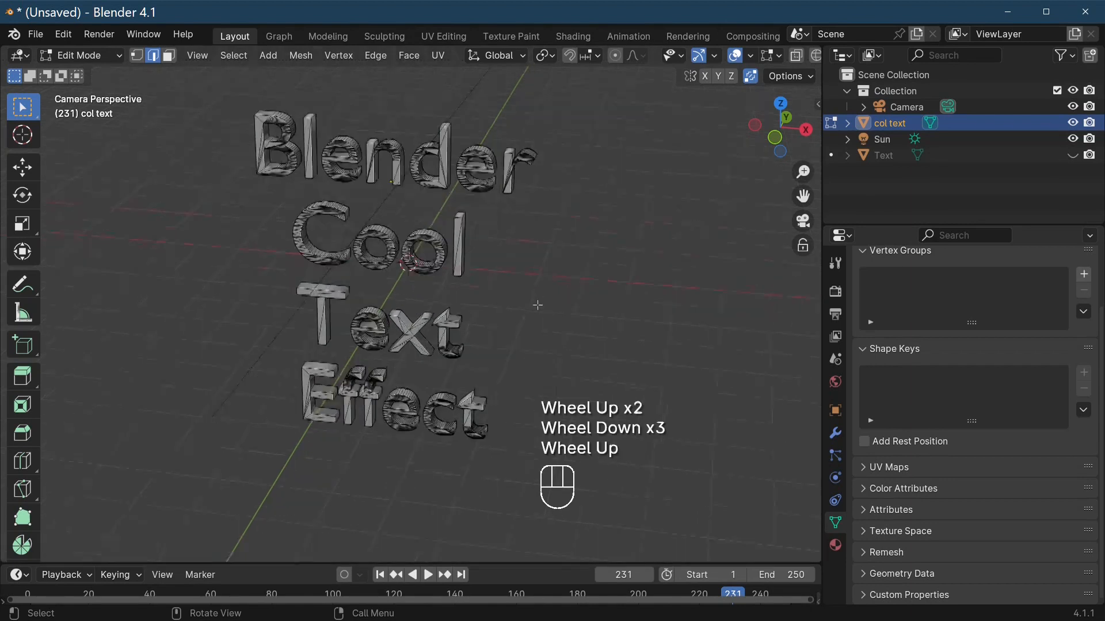
pyautogui.scroll(-6, 537, 306)
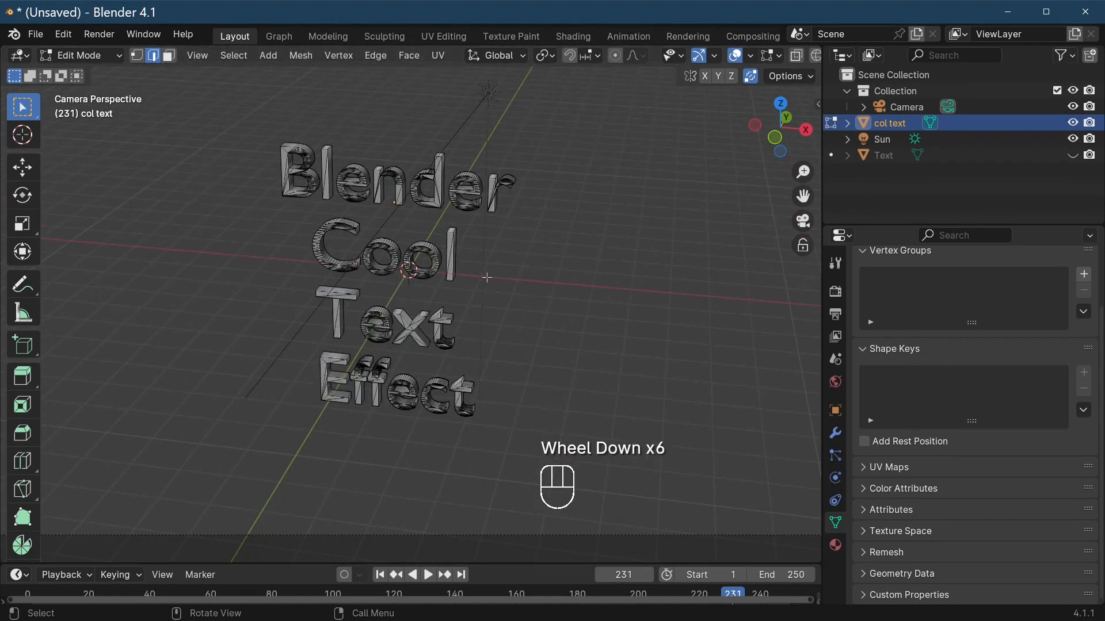
pyautogui.press('Tab')
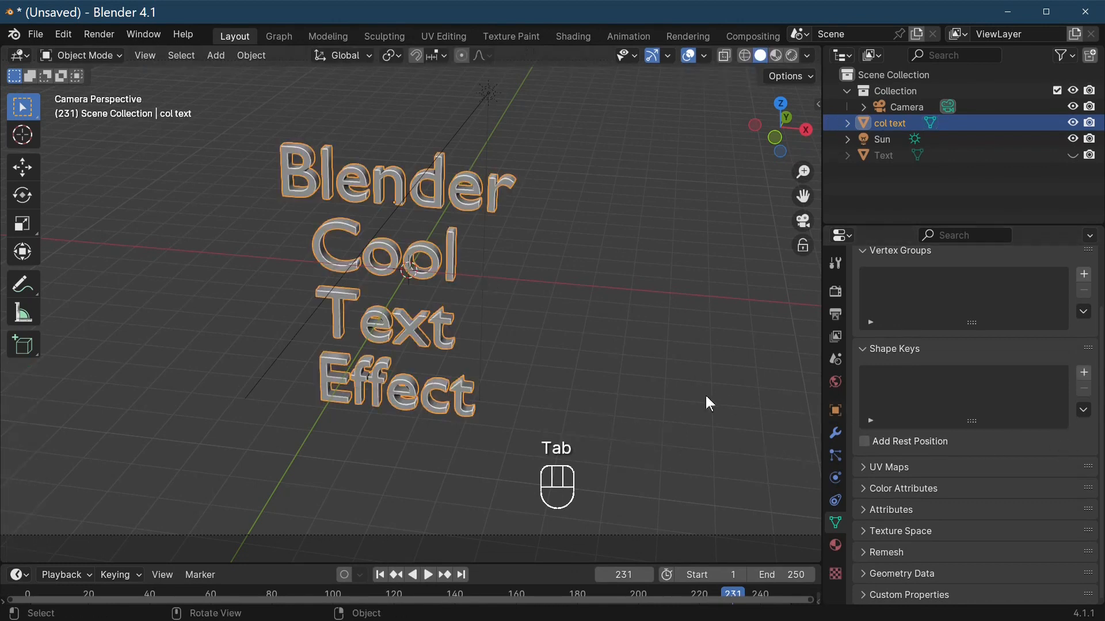
pyautogui.press('Tab')
pyautogui.press('Tab')
# - Turn on the Statistics overlay in the viewport for the col text mesh
pyautogui.click(706, 58)
pyautogui.click(609, 184)
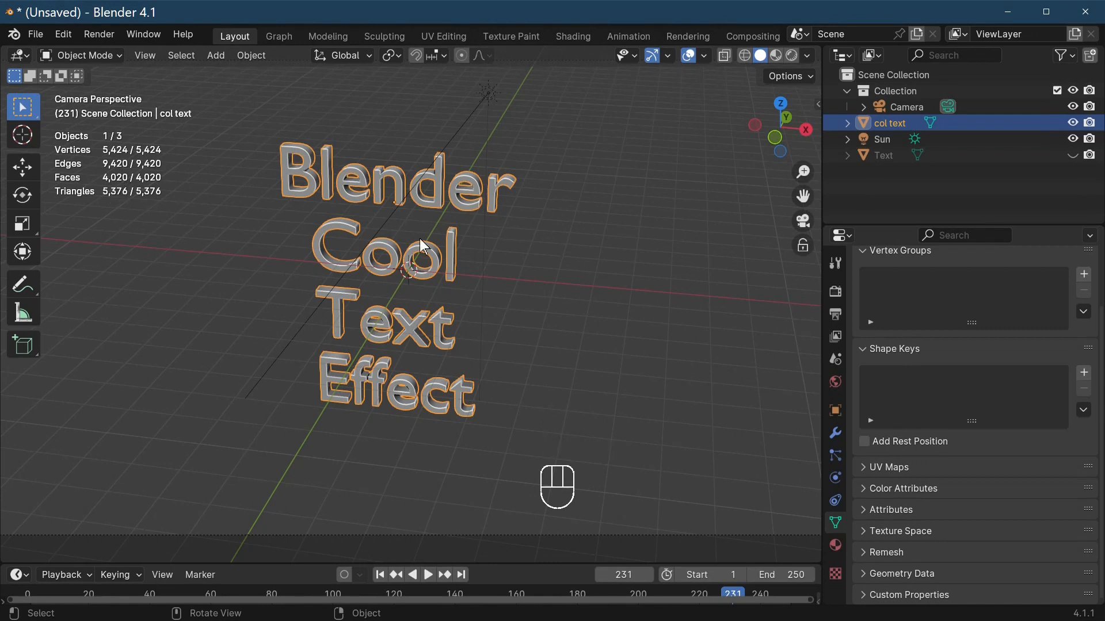
pyautogui.press('Tab')
pyautogui.press('Tab')
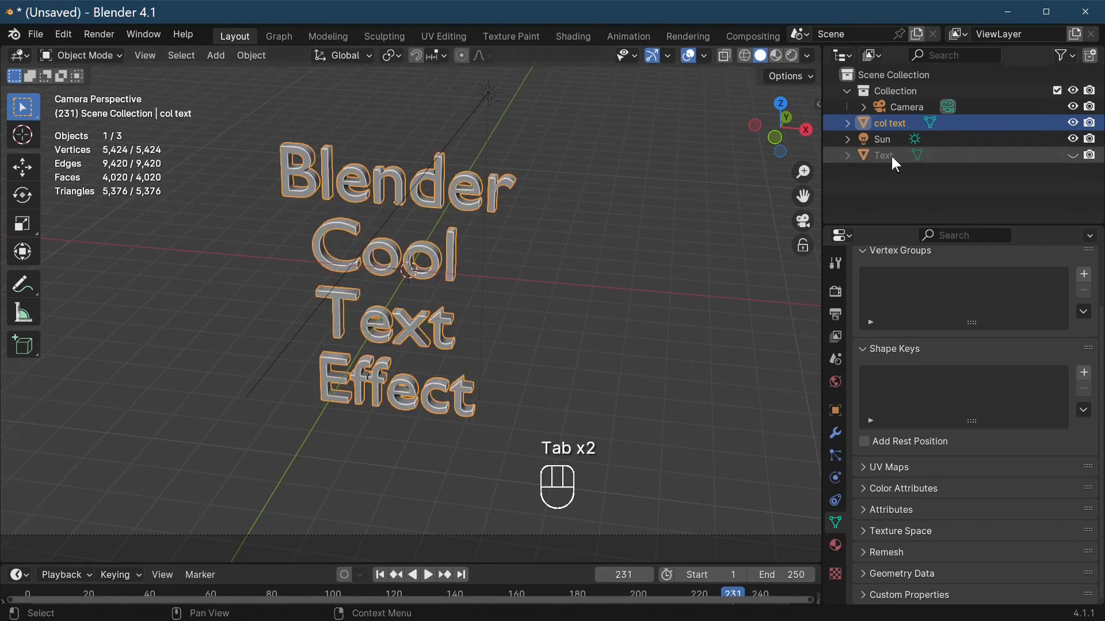
# - Unhide the What a Great Text mesh and select both texts in turn to compare their geometry statistics
pyautogui.click(1073, 155)
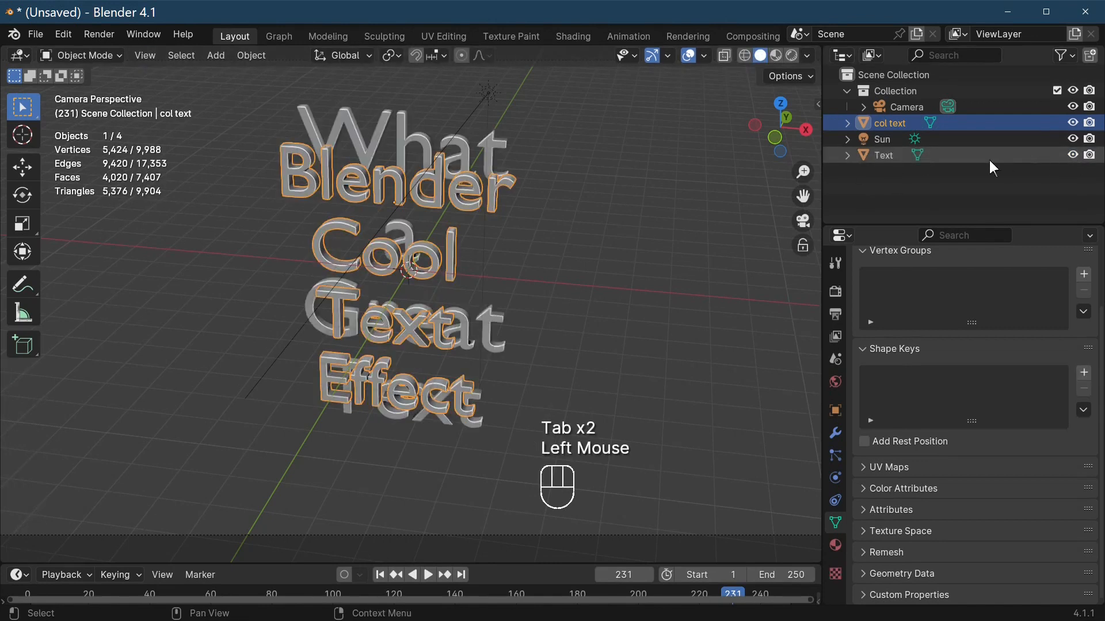
pyautogui.click(499, 157)
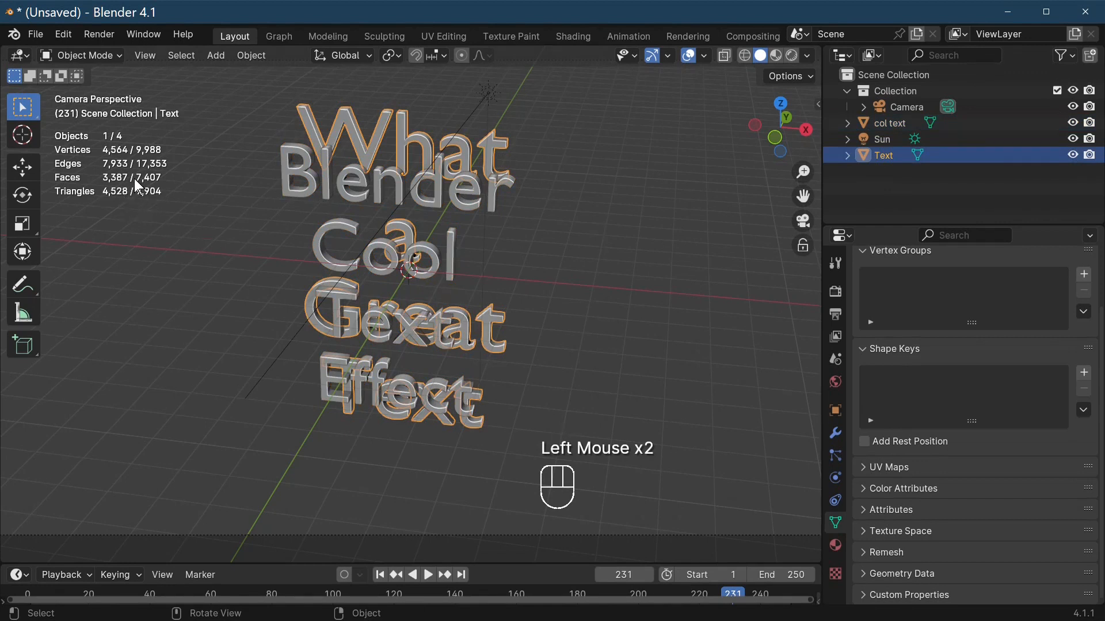
pyautogui.click(461, 189)
pyautogui.click(430, 144)
pyautogui.click(433, 198)
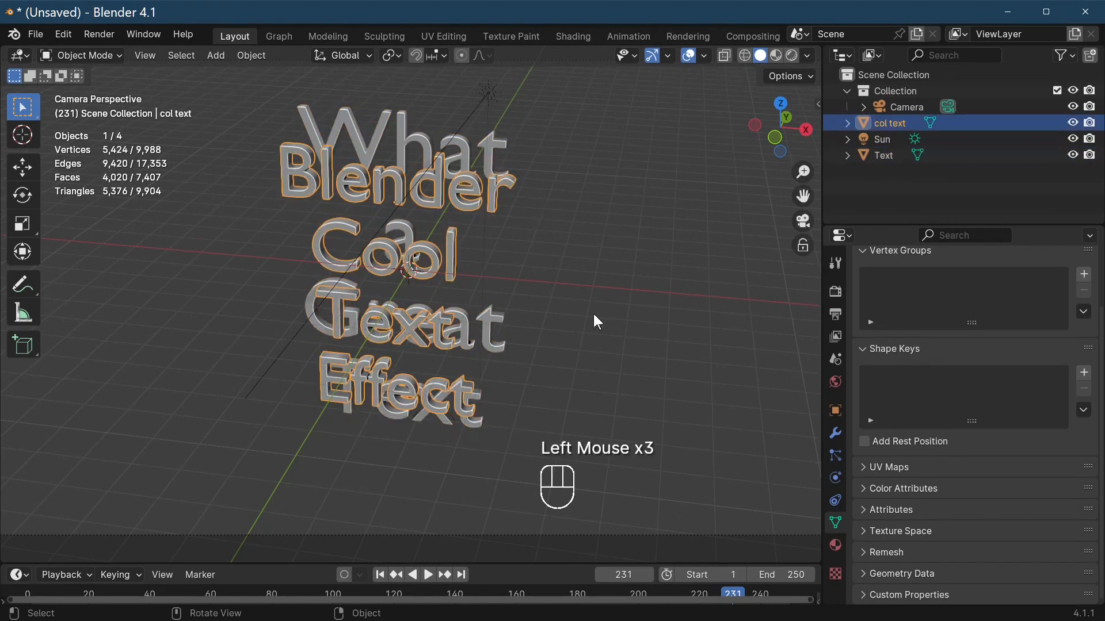
# - Hide col text, select the What a Great Text mesh and add a Remesh modifier to it
pyautogui.click(1072, 123)
pyautogui.click(454, 324)
pyautogui.click(454, 323)
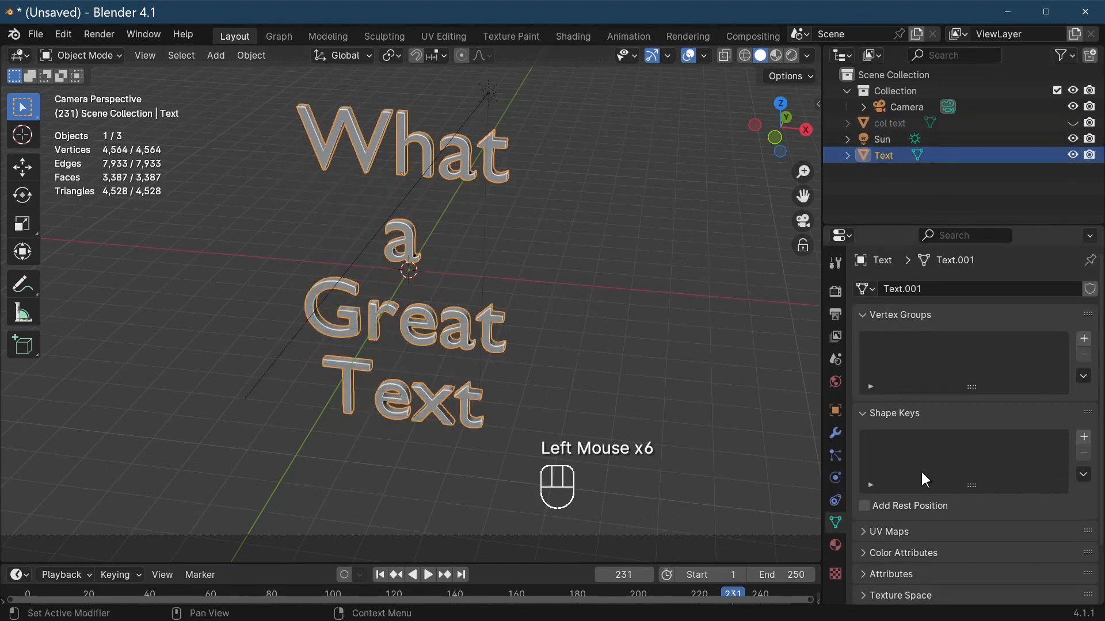
pyautogui.click(835, 433)
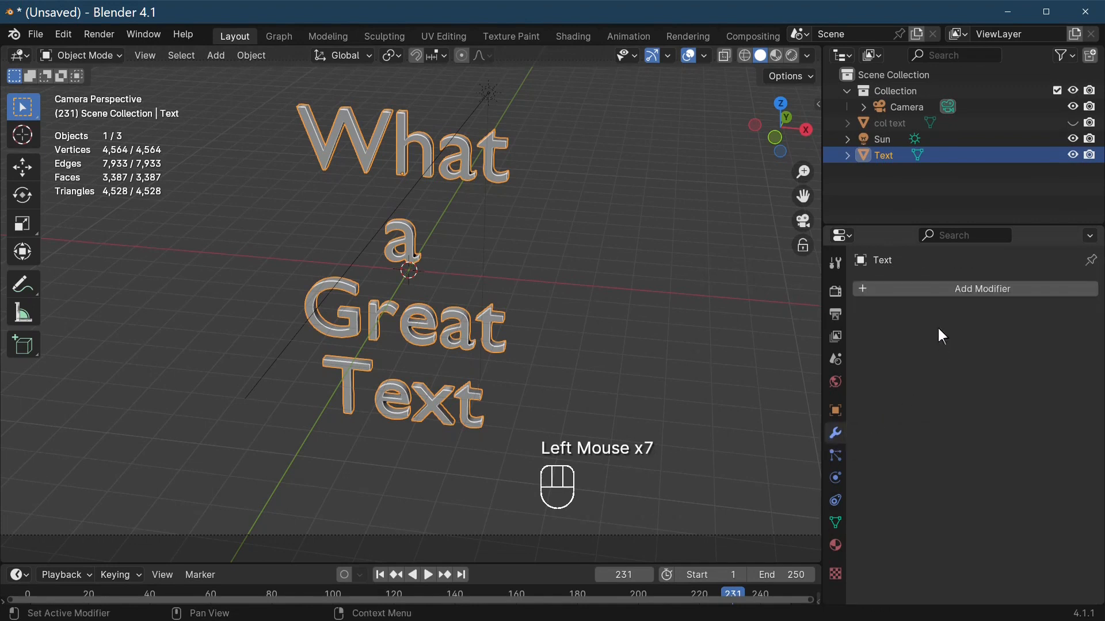
pyautogui.click(936, 294)
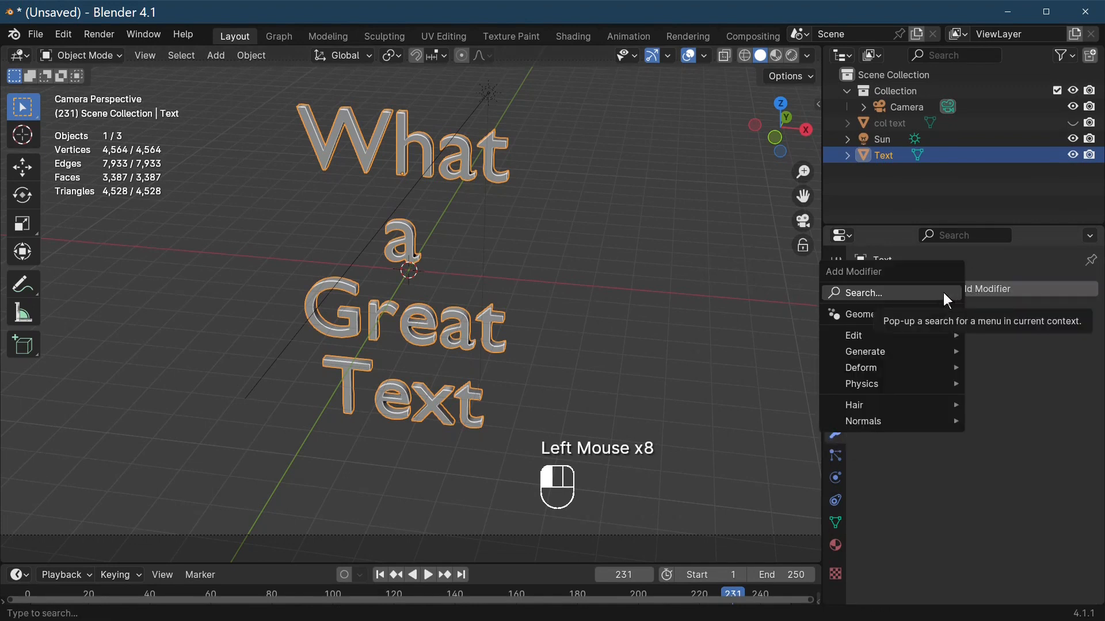
pyautogui.click(944, 294)
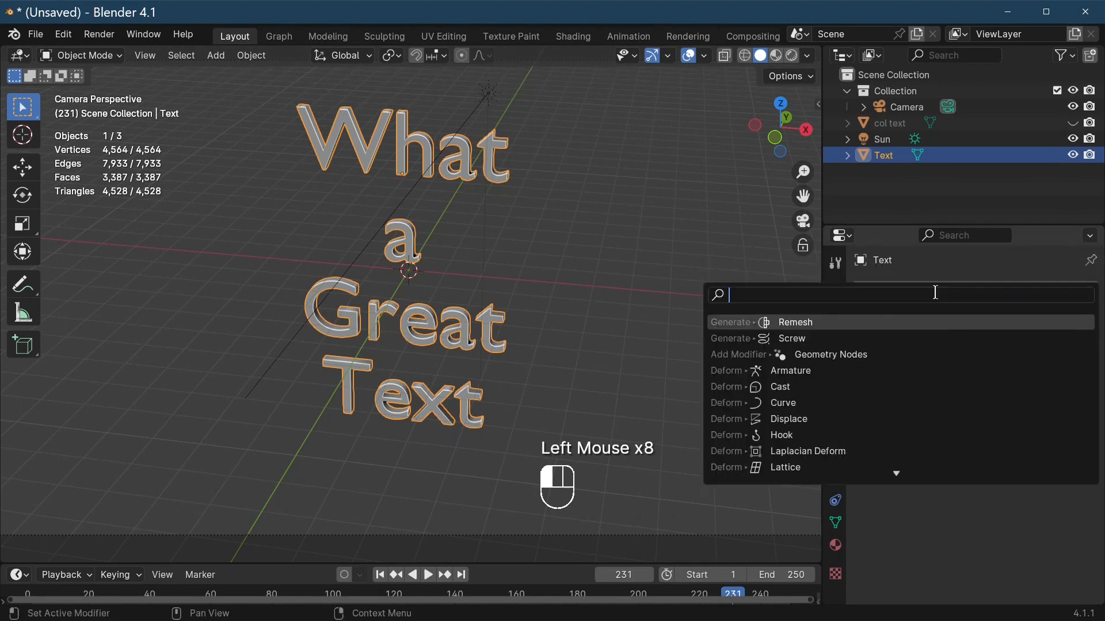
pyautogui.click(805, 323)
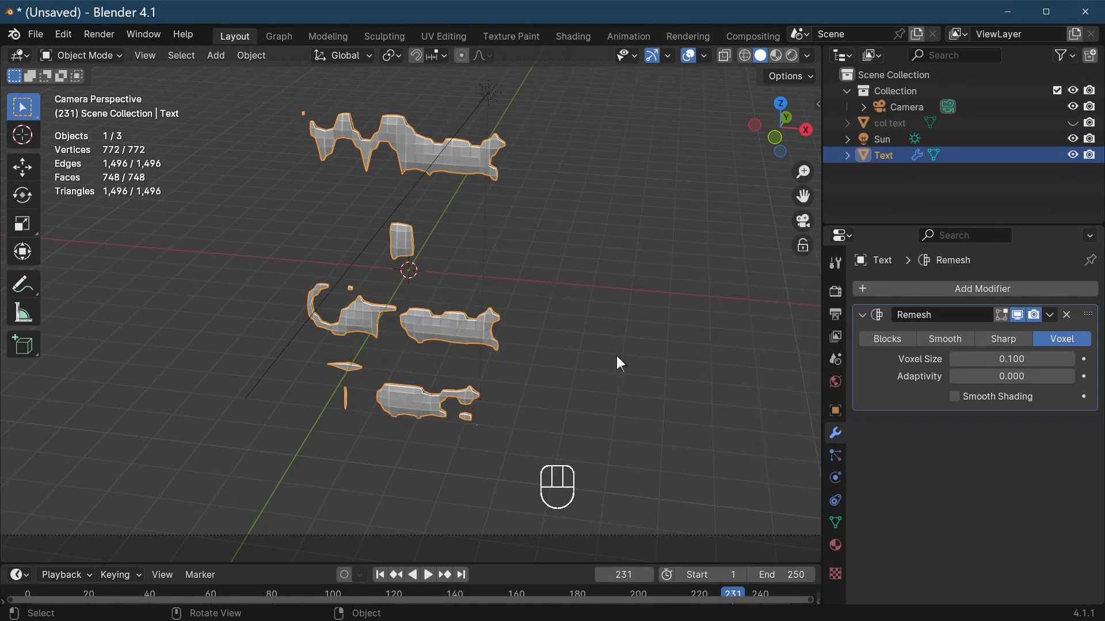
# - Switch the Remesh modifier to Smooth mode, disable Remove Disconnected and raise the Octree Depth to 8
pyautogui.click(955, 346)
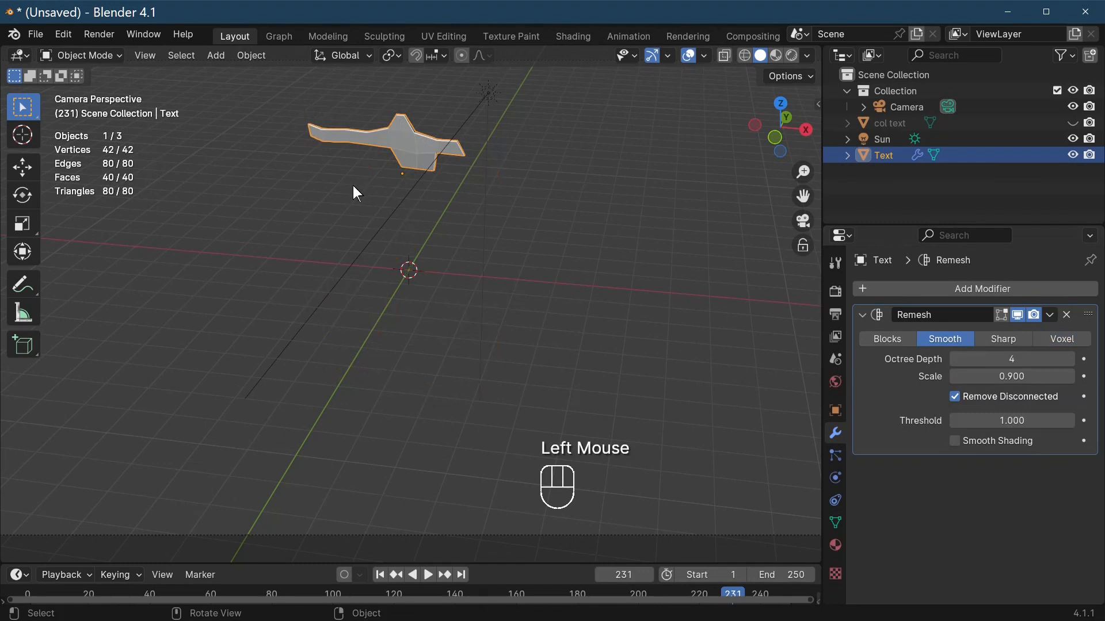
pyautogui.click(956, 398)
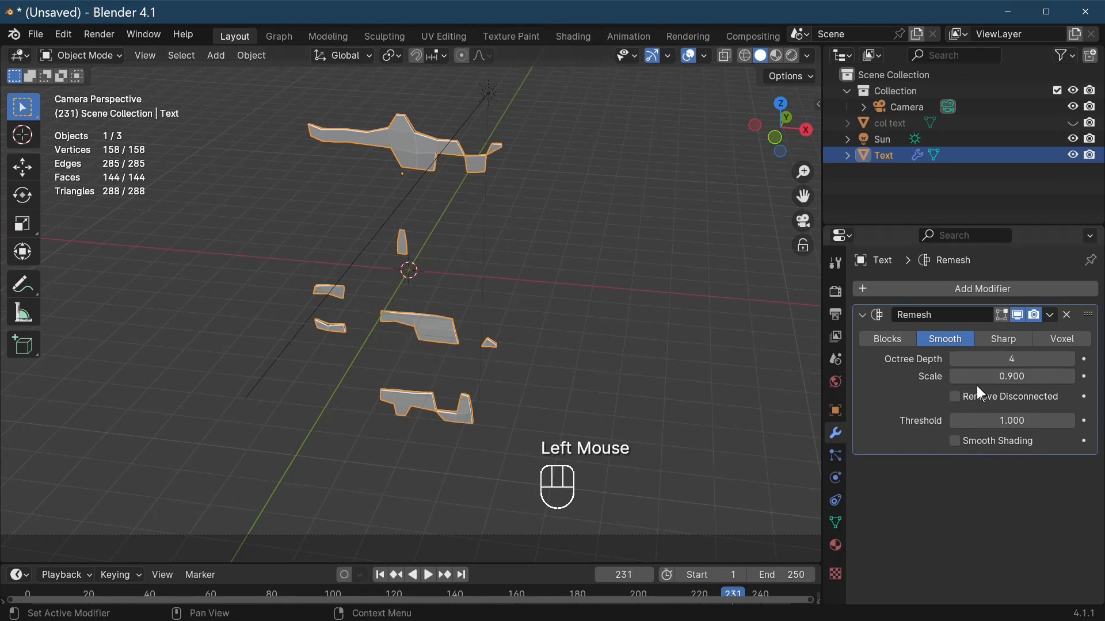
pyautogui.click(1070, 360)
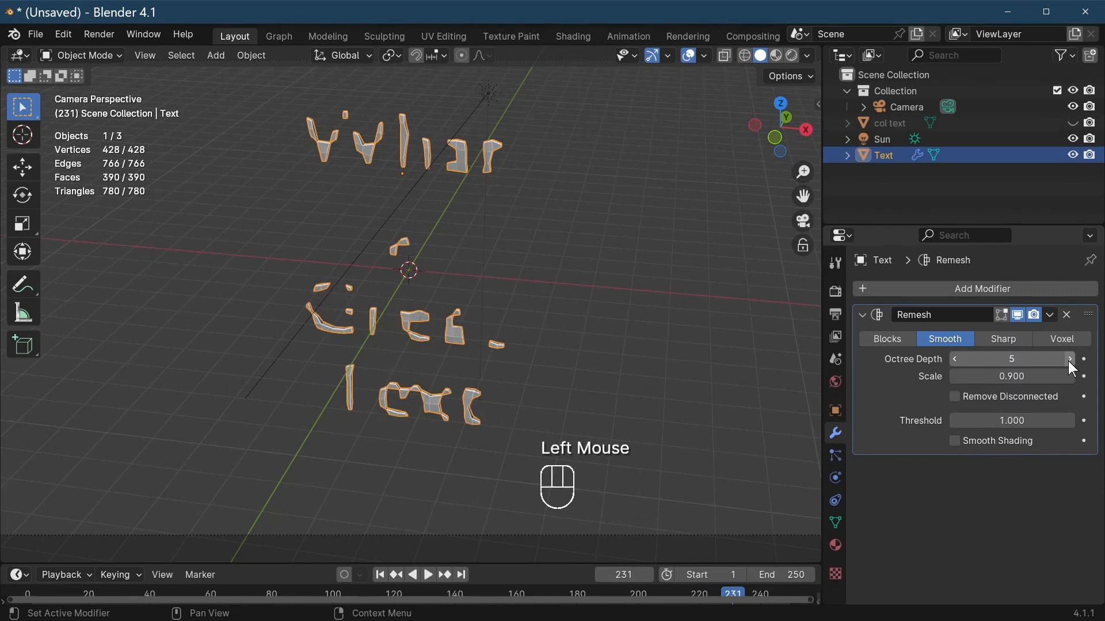
pyautogui.click(1068, 361)
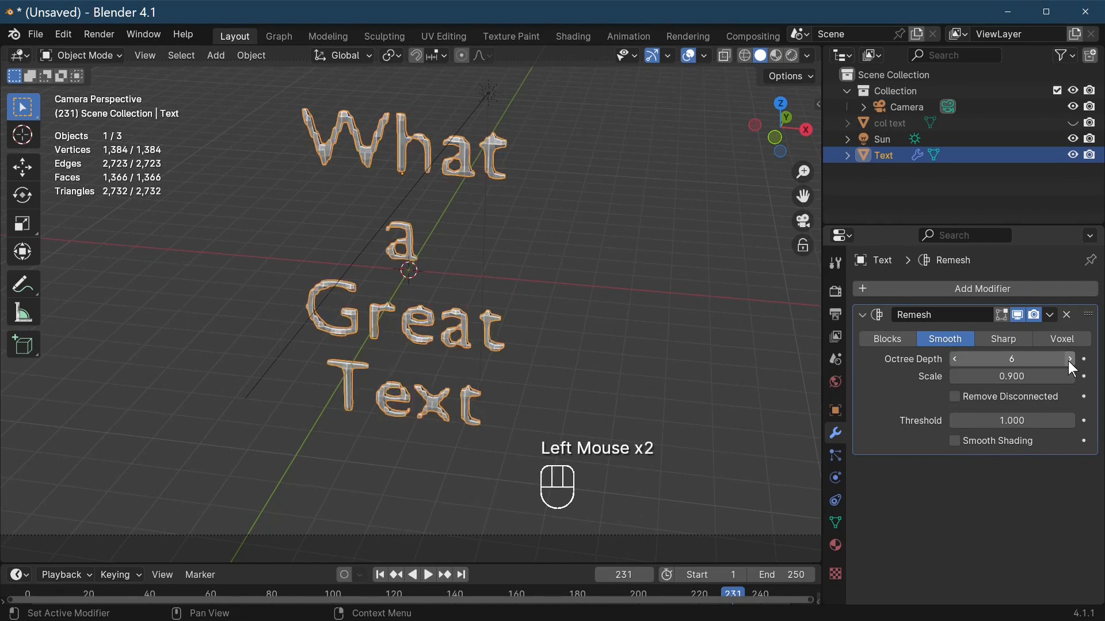
pyautogui.click(1068, 360)
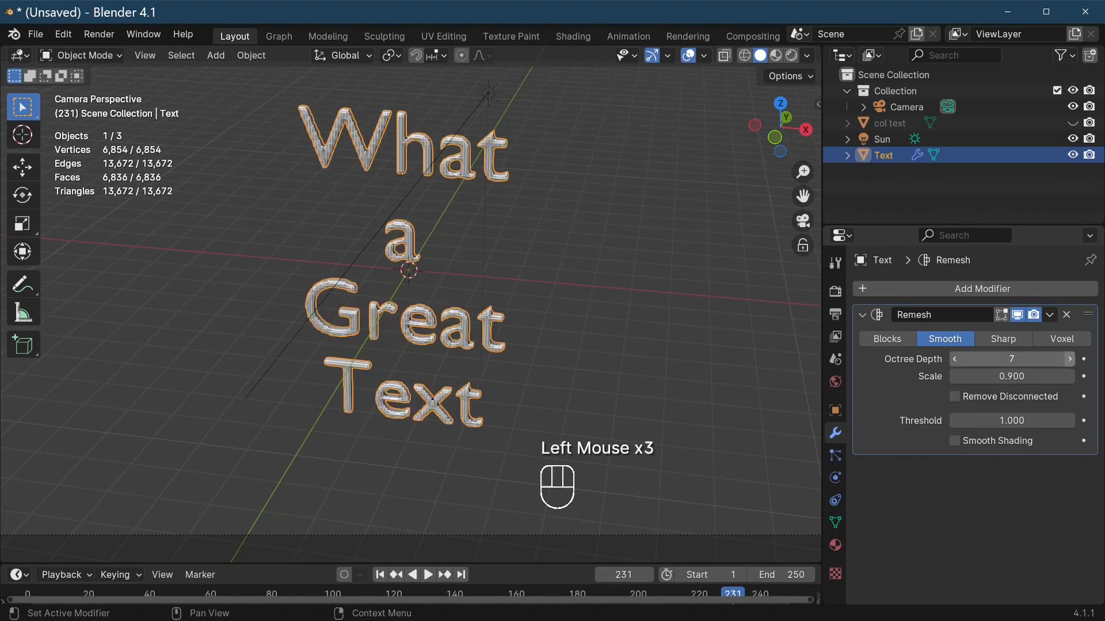
pyautogui.click(1068, 361)
# - Apply Shade Smooth to the remeshed What a Great Text object
pyautogui.scroll(5, 547, 365)
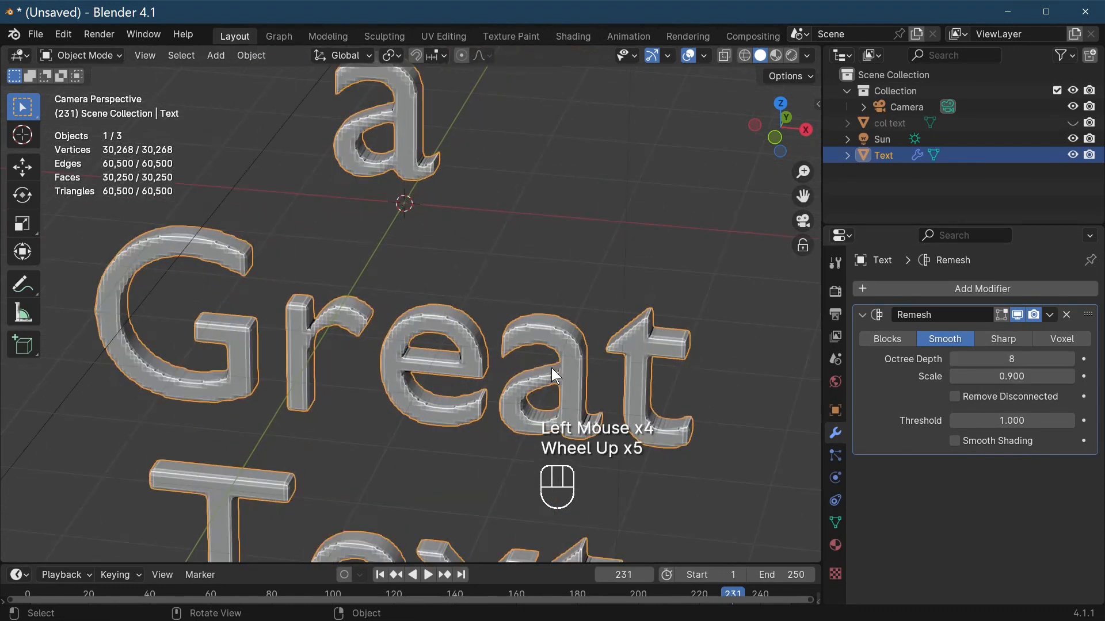
pyautogui.rightClick(564, 348)
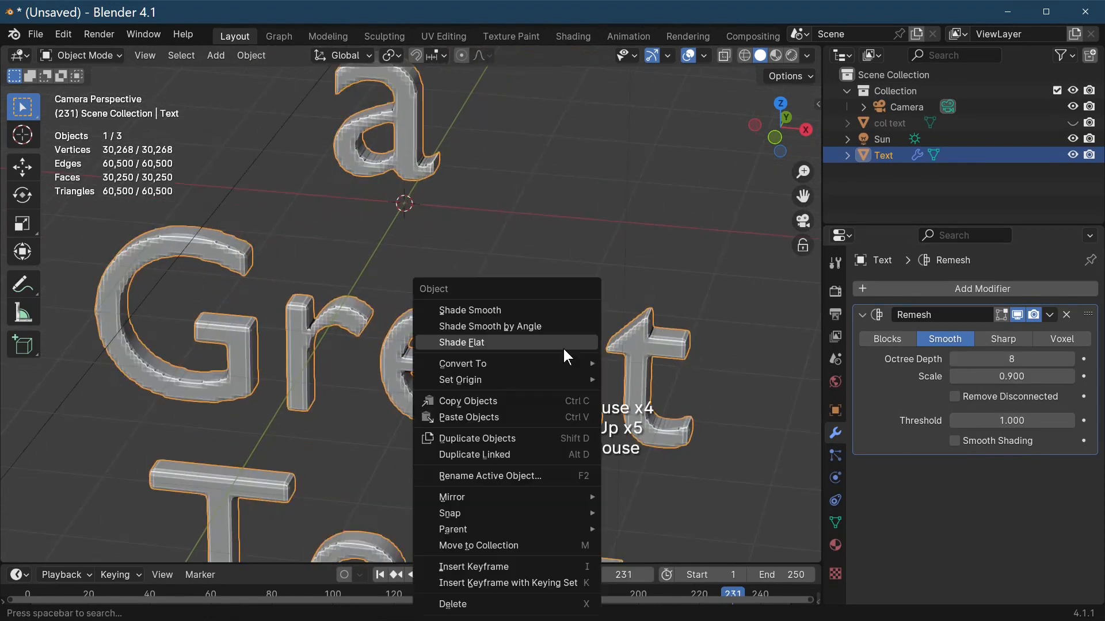
pyautogui.click(519, 309)
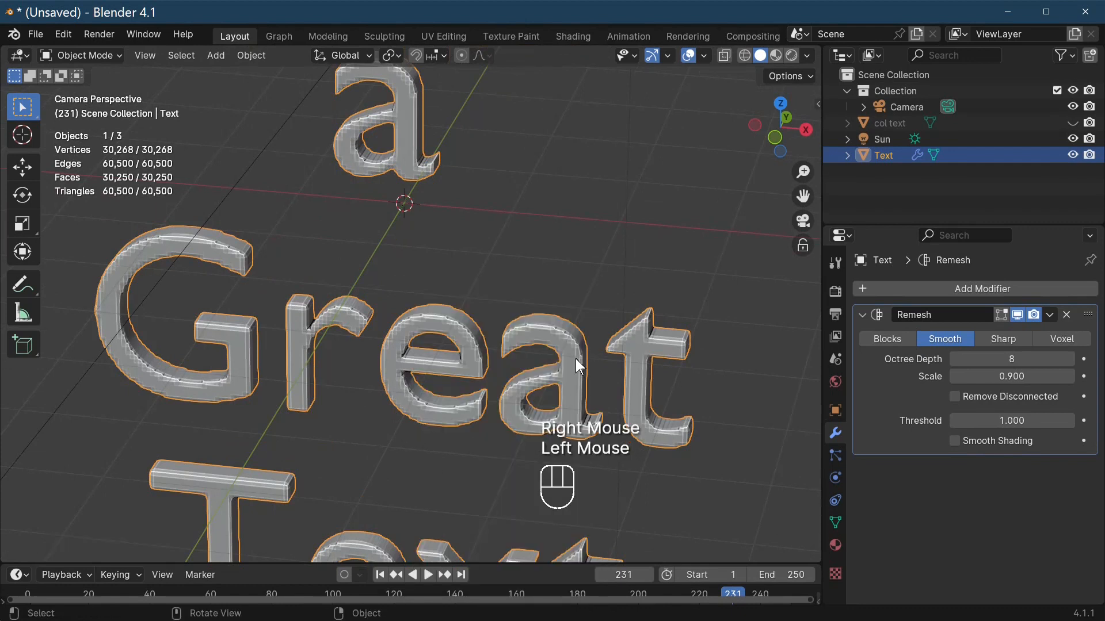
pyautogui.rightClick(575, 358)
pyautogui.click(556, 311)
# - Set the Remesh modifier's Octree Depth to 9, check the letters up close and apply the modifier
pyautogui.scroll(-3, 411, 443)
pyautogui.scroll(4, 411, 443)
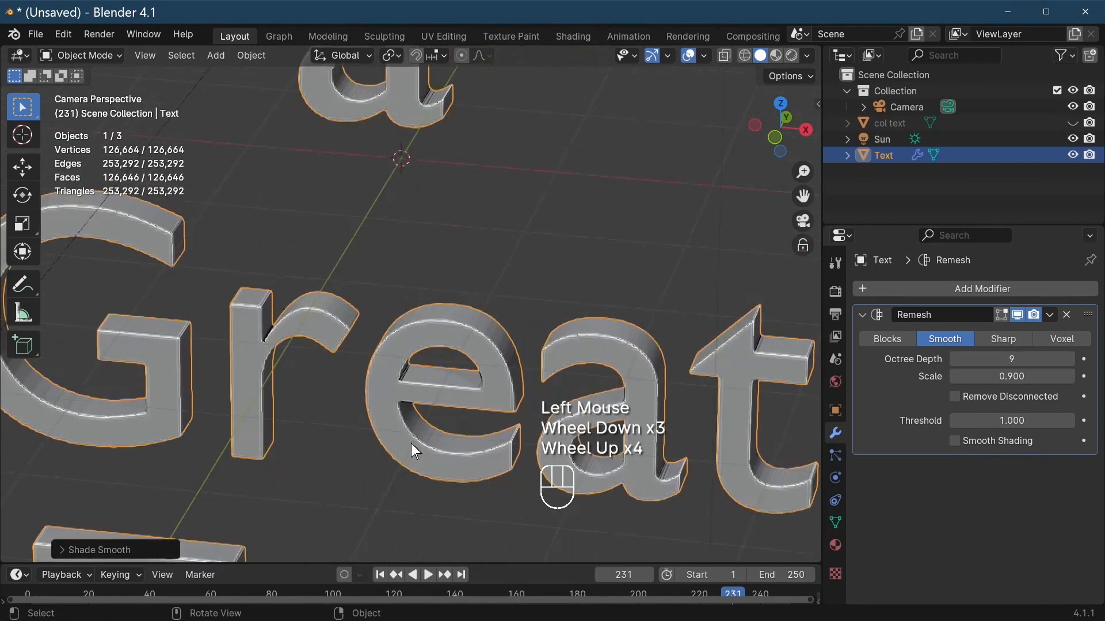
pyautogui.scroll(-4, 412, 446)
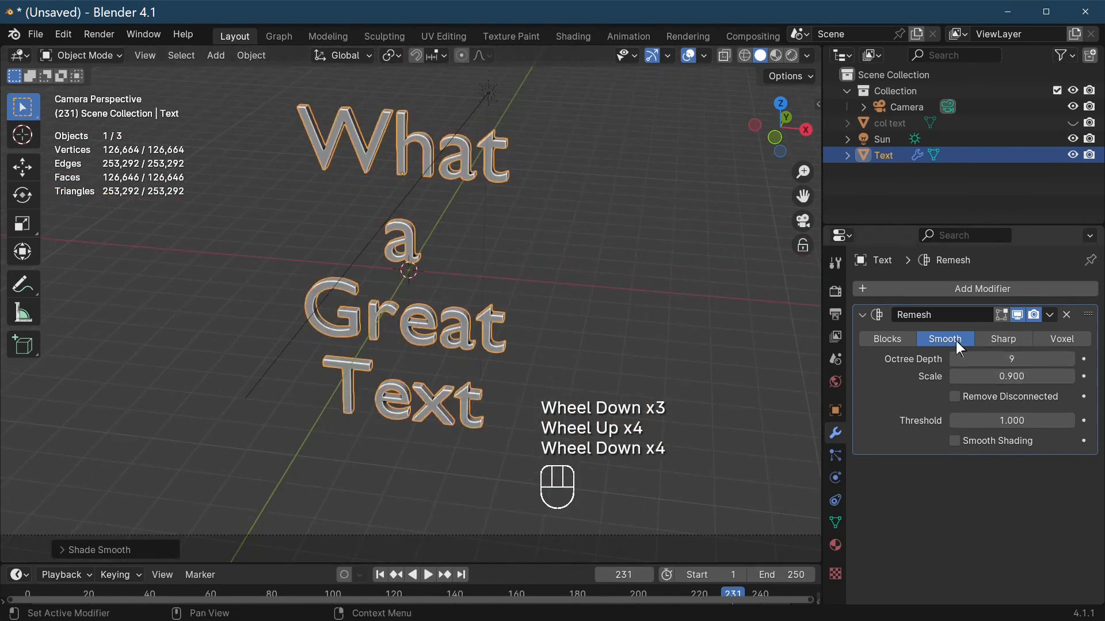
pyautogui.click(1049, 316)
pyautogui.click(985, 335)
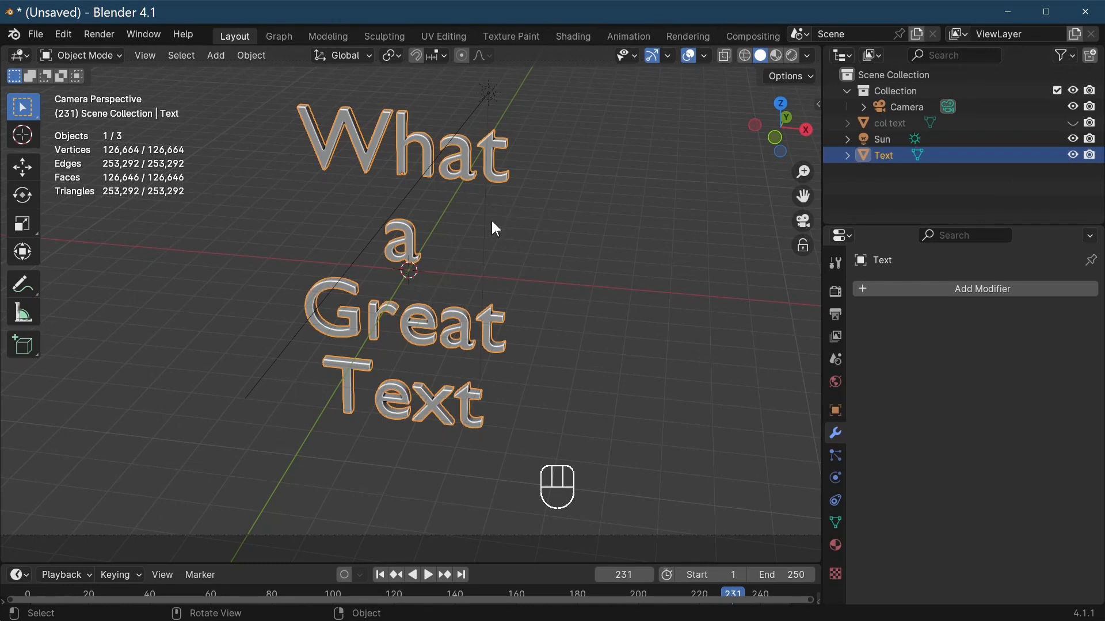
# - Hide the What a Great Text mesh, show col text, and add a Remesh modifier in Smooth mode to the still-active hidden text
pyautogui.click(1075, 155)
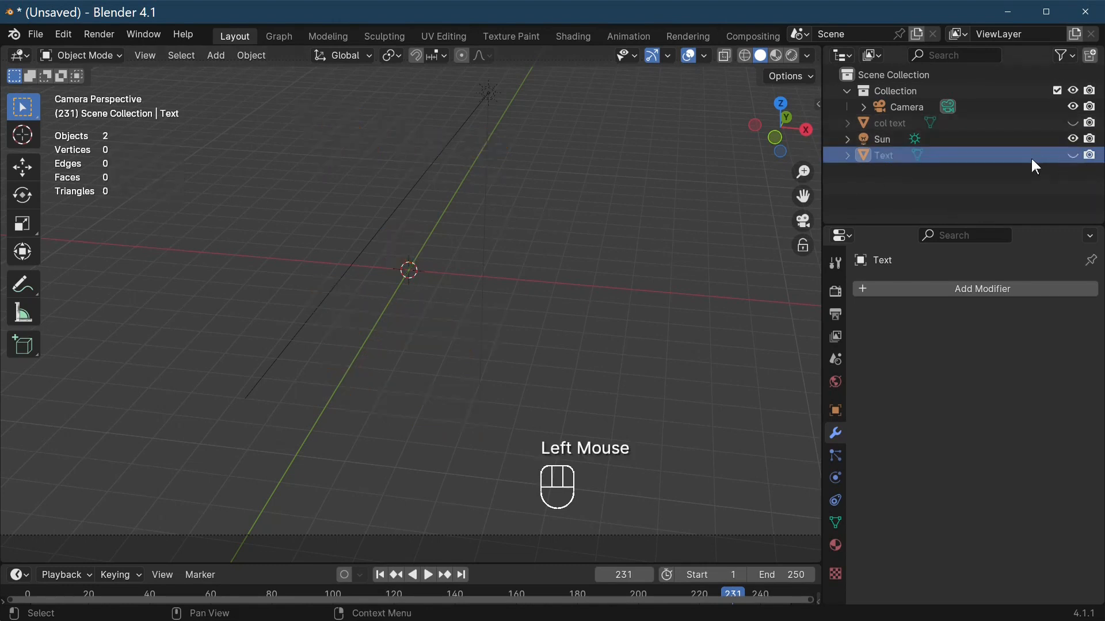
pyautogui.click(1071, 122)
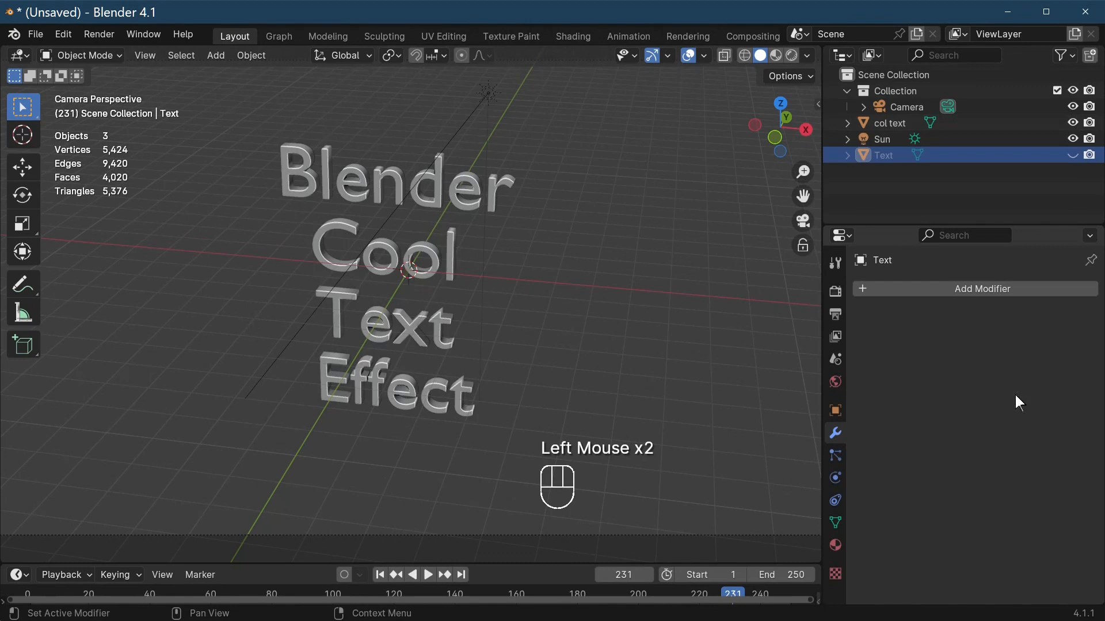
pyautogui.click(998, 289)
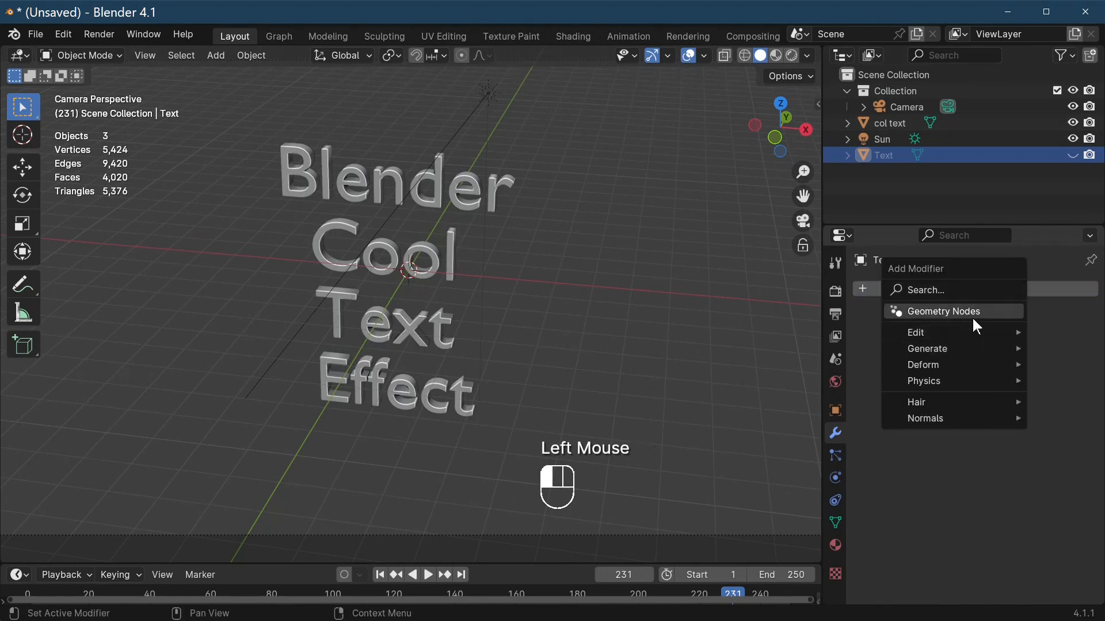
pyautogui.click(931, 290)
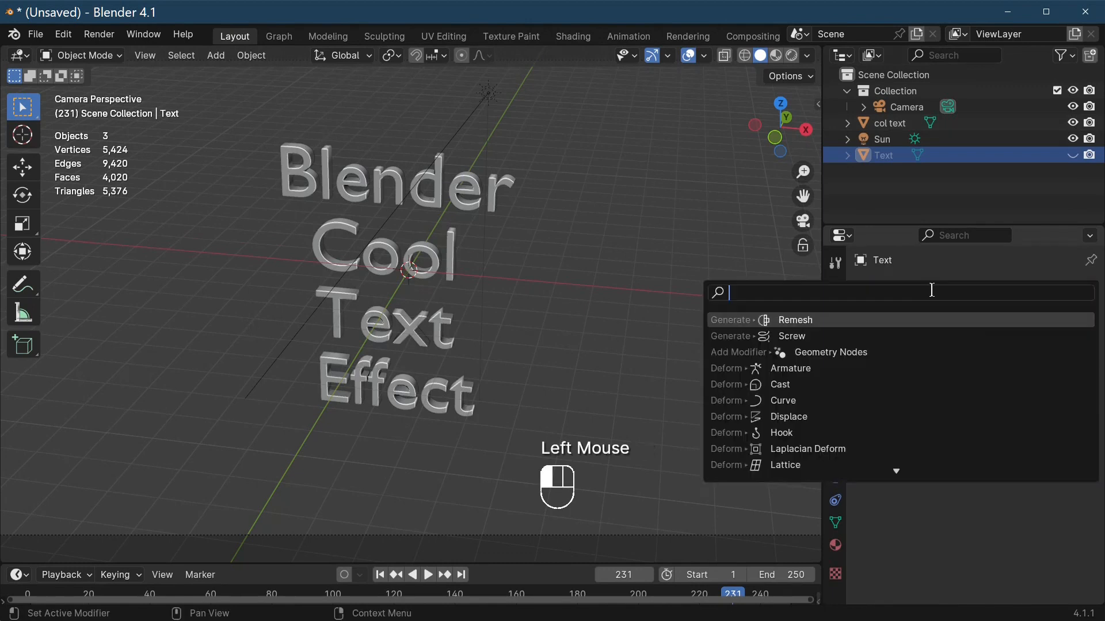
pyautogui.click(813, 319)
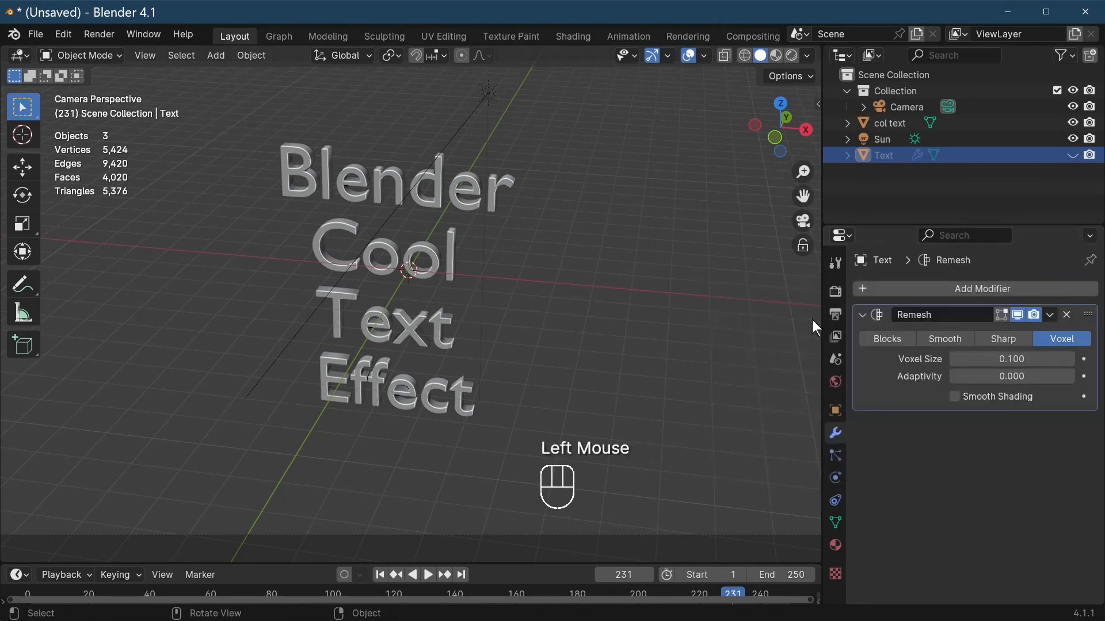
pyautogui.click(947, 339)
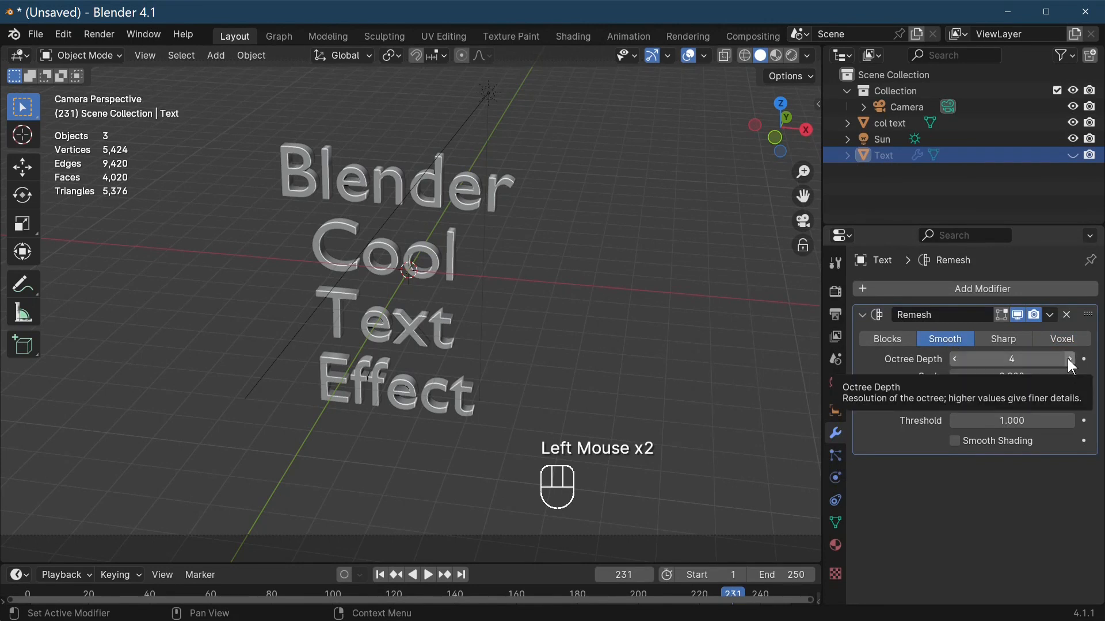
# - Select the Blender Cool Text Effect mesh and add a Remesh modifier to it
pyautogui.click(462, 277)
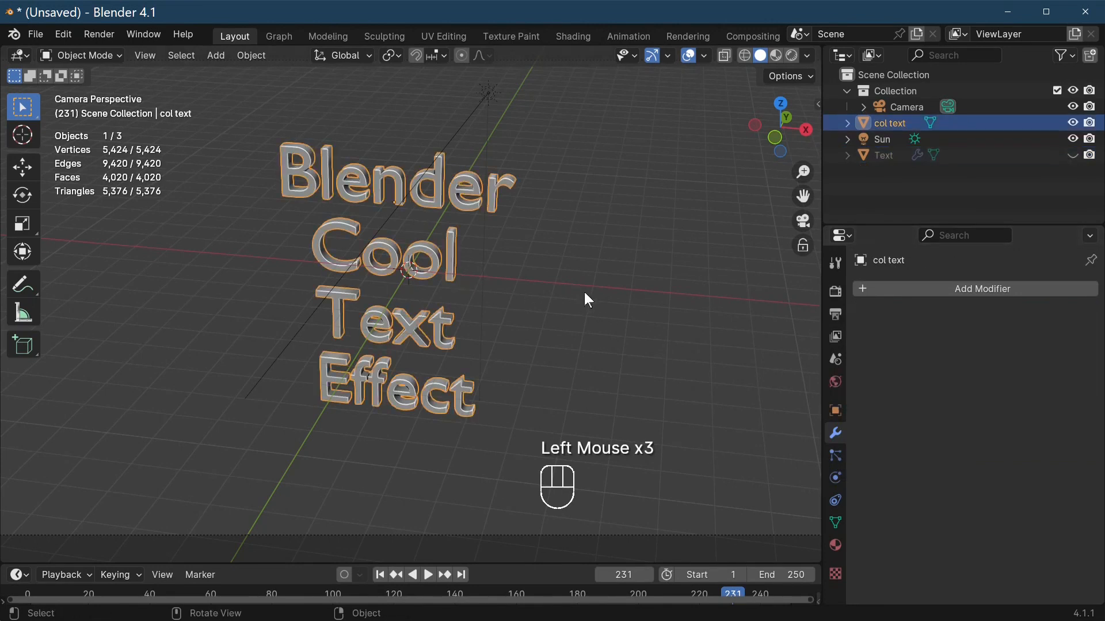
pyautogui.click(896, 288)
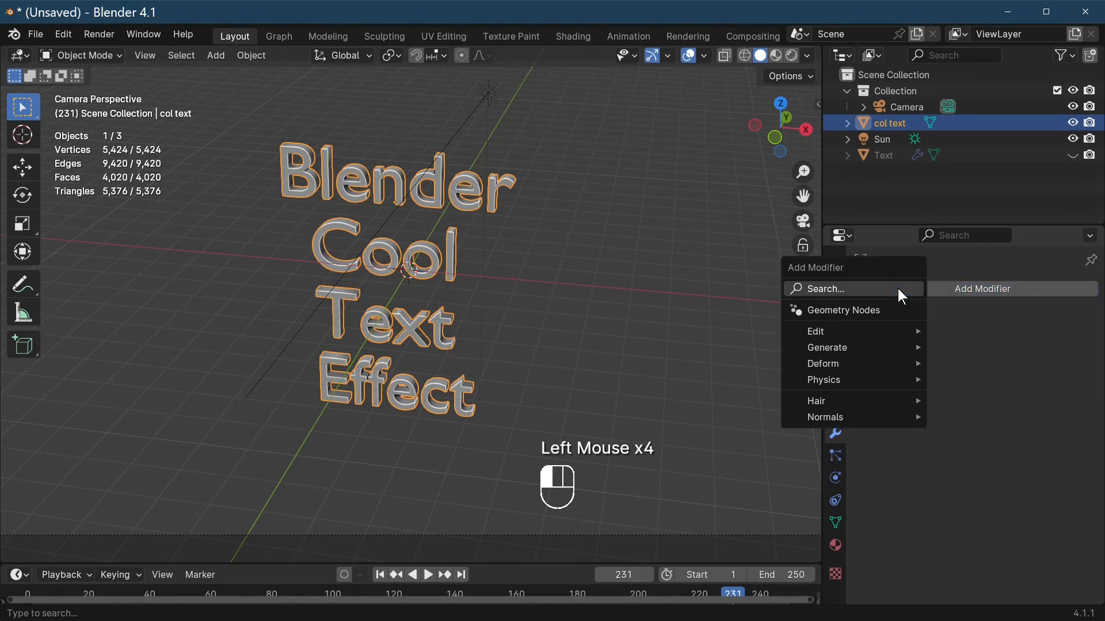
pyautogui.click(865, 290)
pyautogui.click(861, 323)
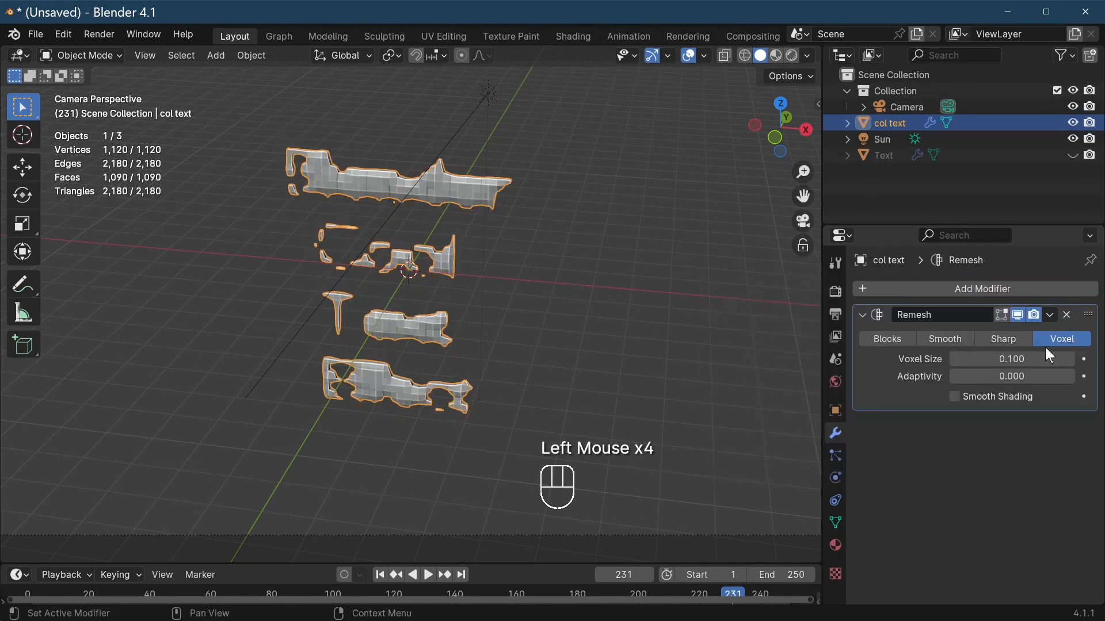
# - Set col text's Remesh modifier to Smooth mode, disable Remove Disconnected and raise the Octree Depth to 8
pyautogui.click(949, 340)
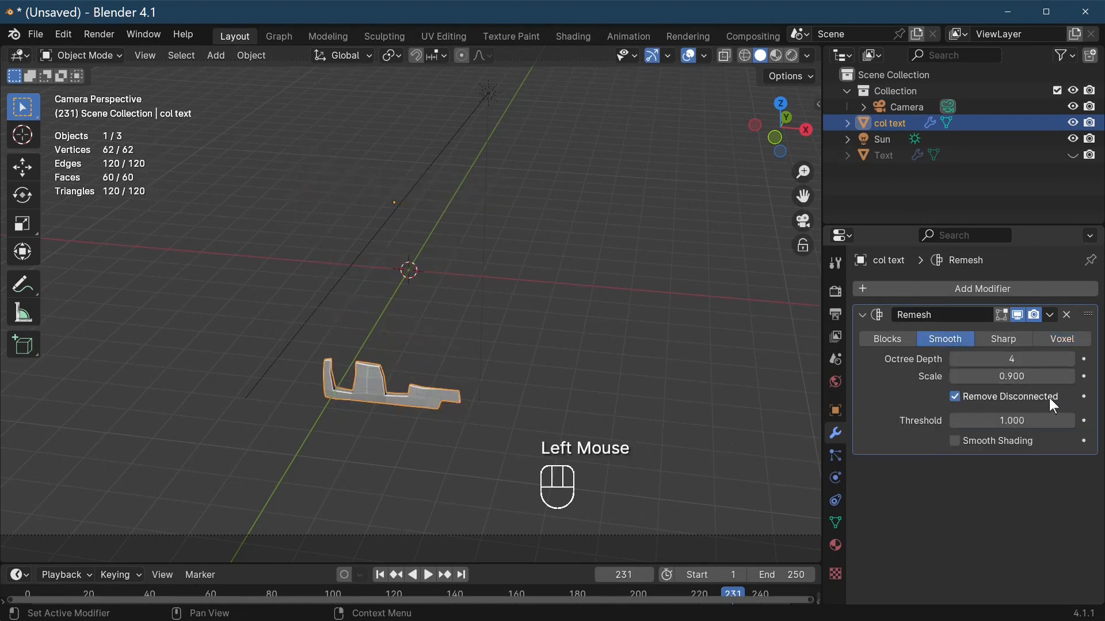
pyautogui.click(955, 398)
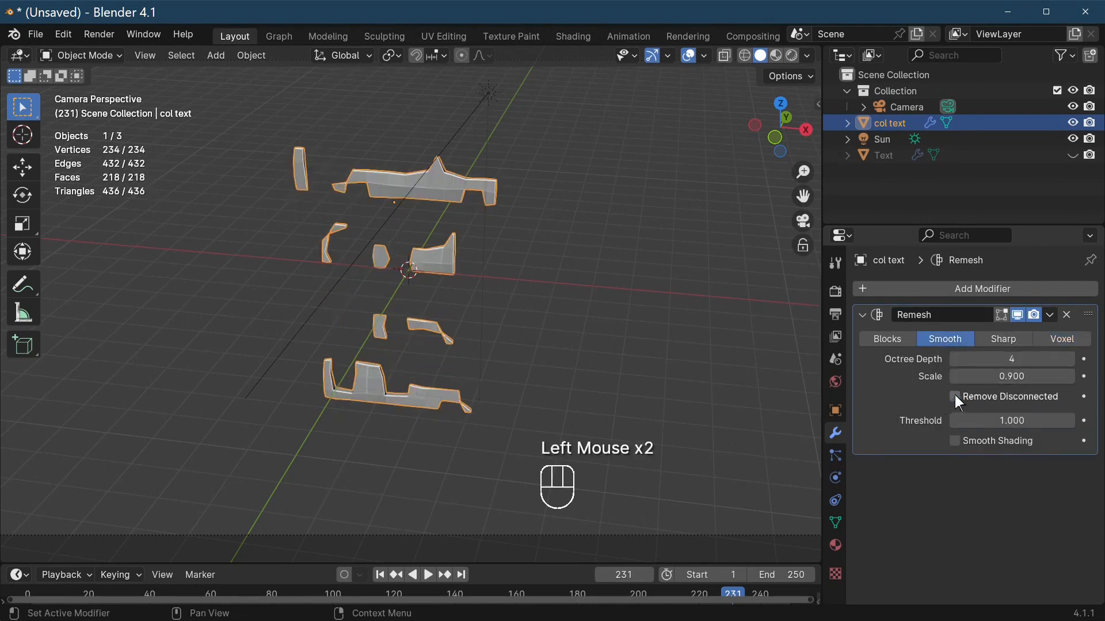
pyautogui.click(1071, 359)
pyautogui.click(1071, 359)
pyautogui.click(1071, 359)
pyautogui.click(1071, 360)
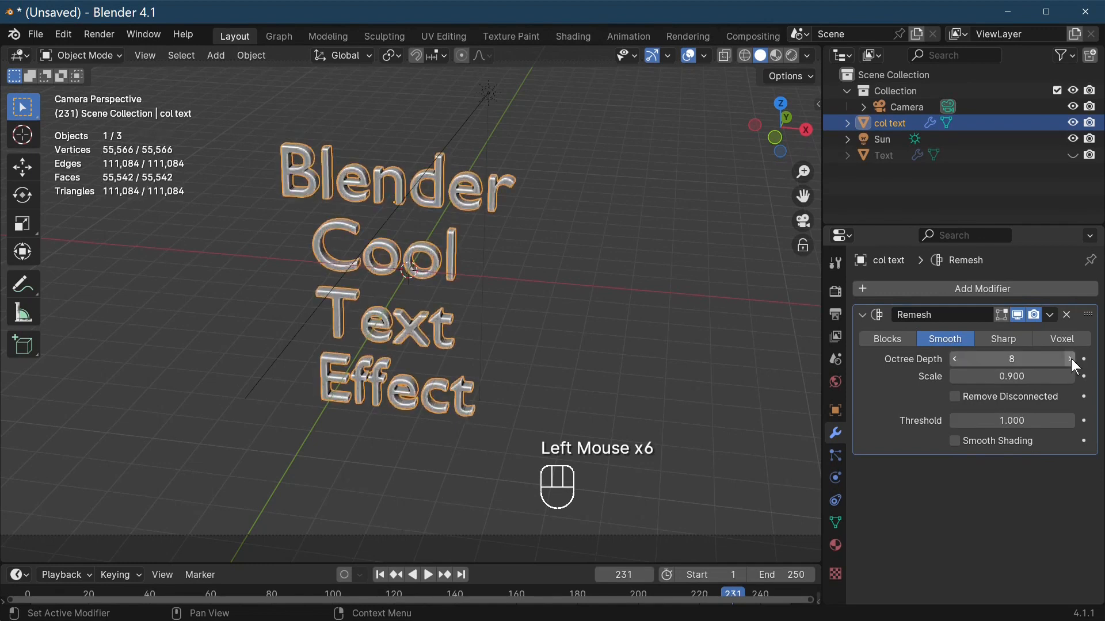
# - Check the remeshed Blender Cool Text Effect letters up close and apply col text's Remesh modifier
pyautogui.scroll(2, 497, 374)
pyautogui.scroll(1, 500, 374)
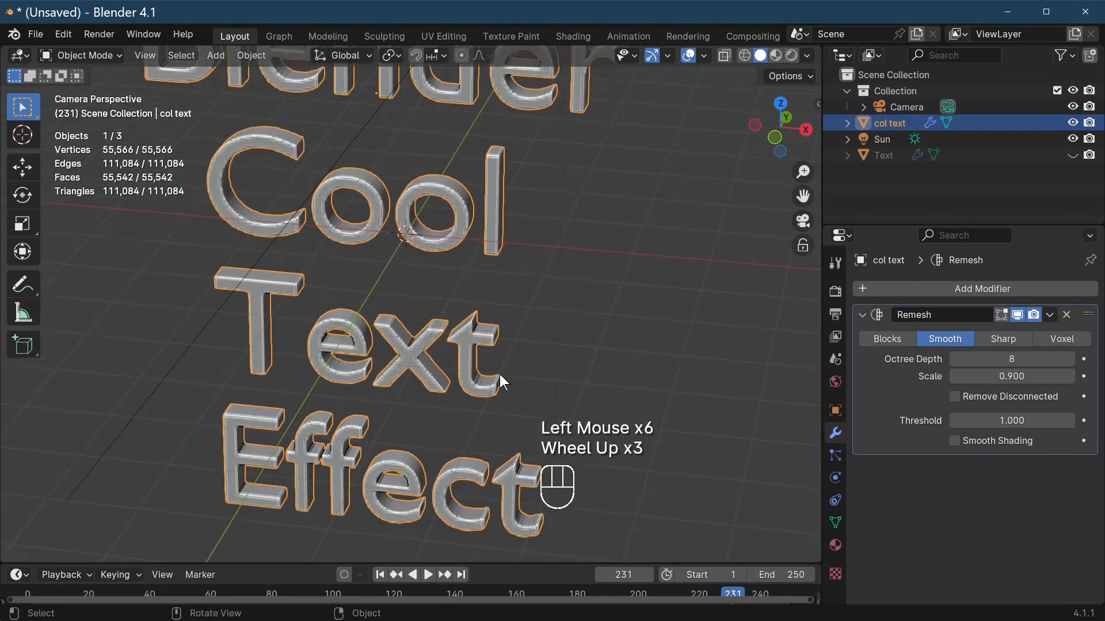
pyautogui.scroll(-2, 500, 374)
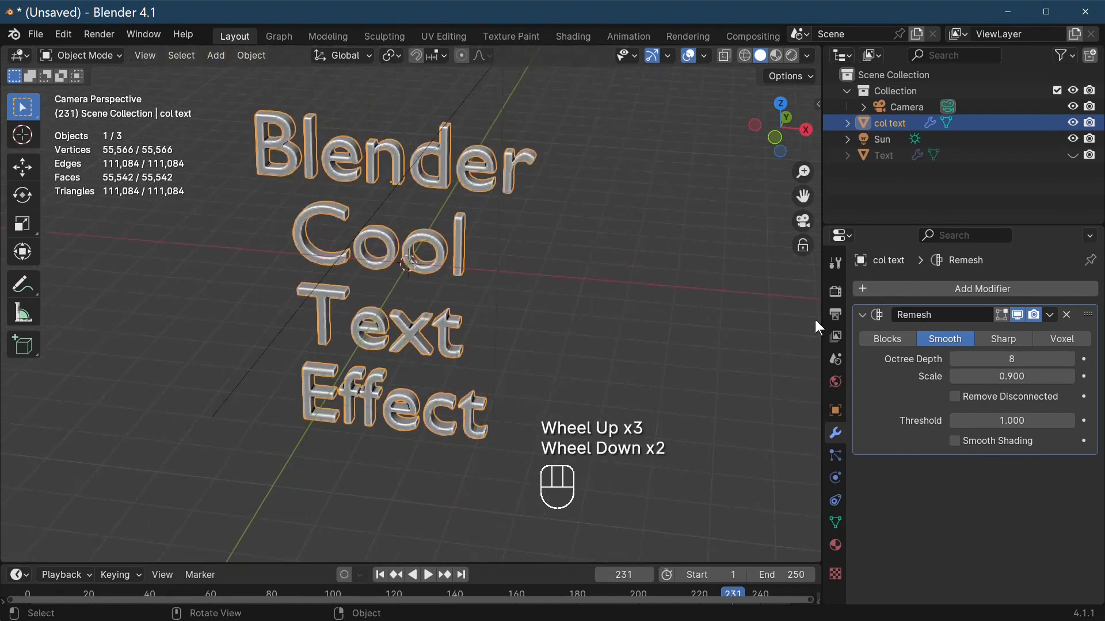
pyautogui.click(1049, 314)
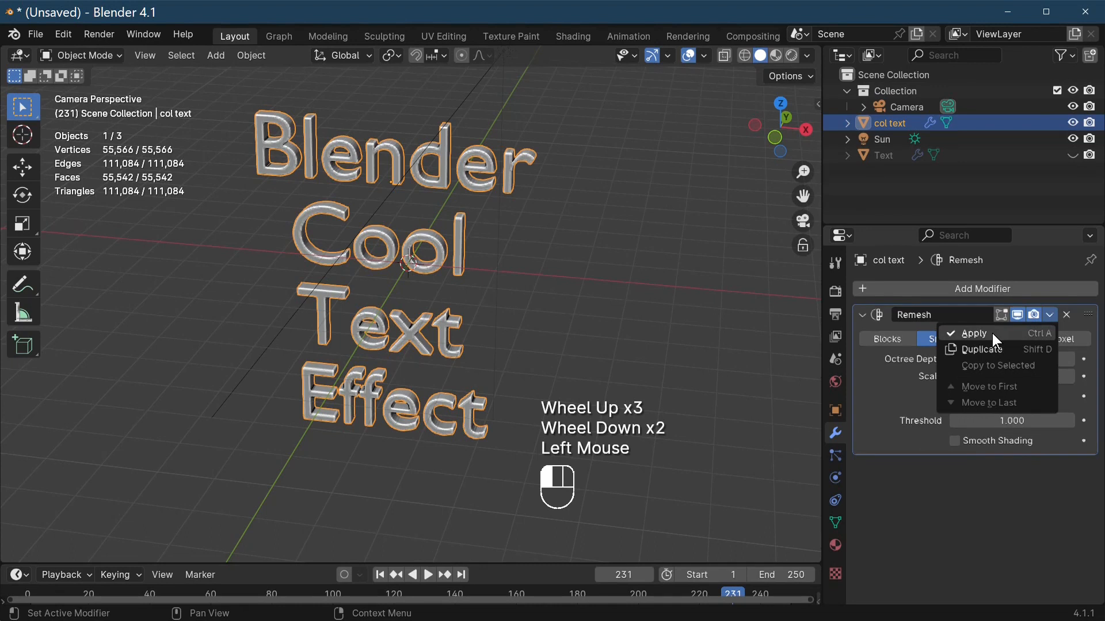
pyautogui.click(993, 333)
pyautogui.click(409, 270)
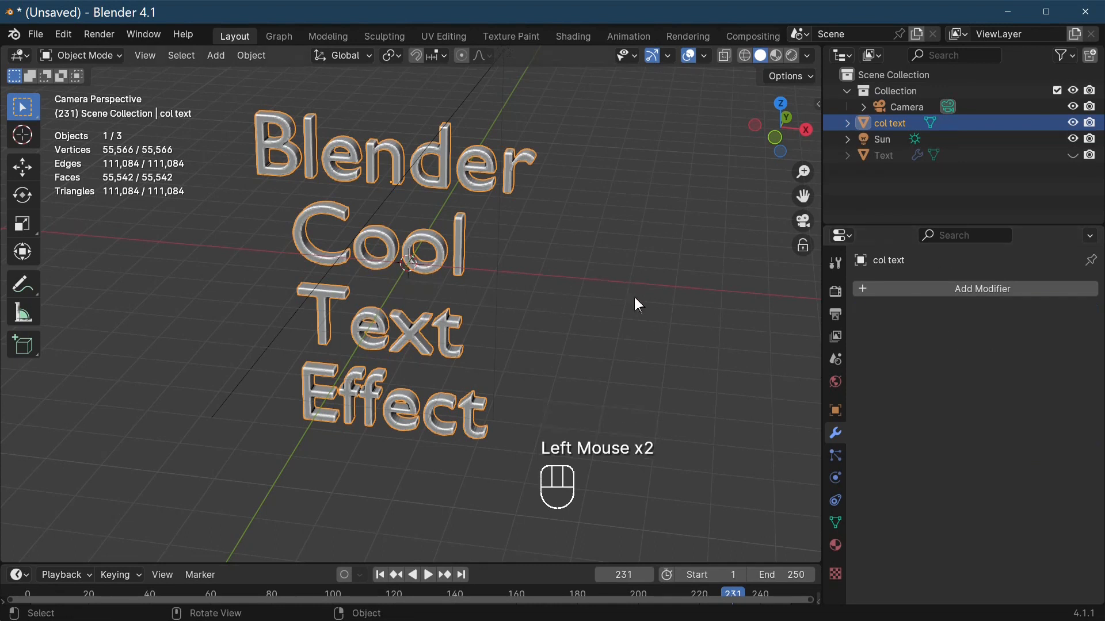
pyautogui.scroll(-2, 495, 359)
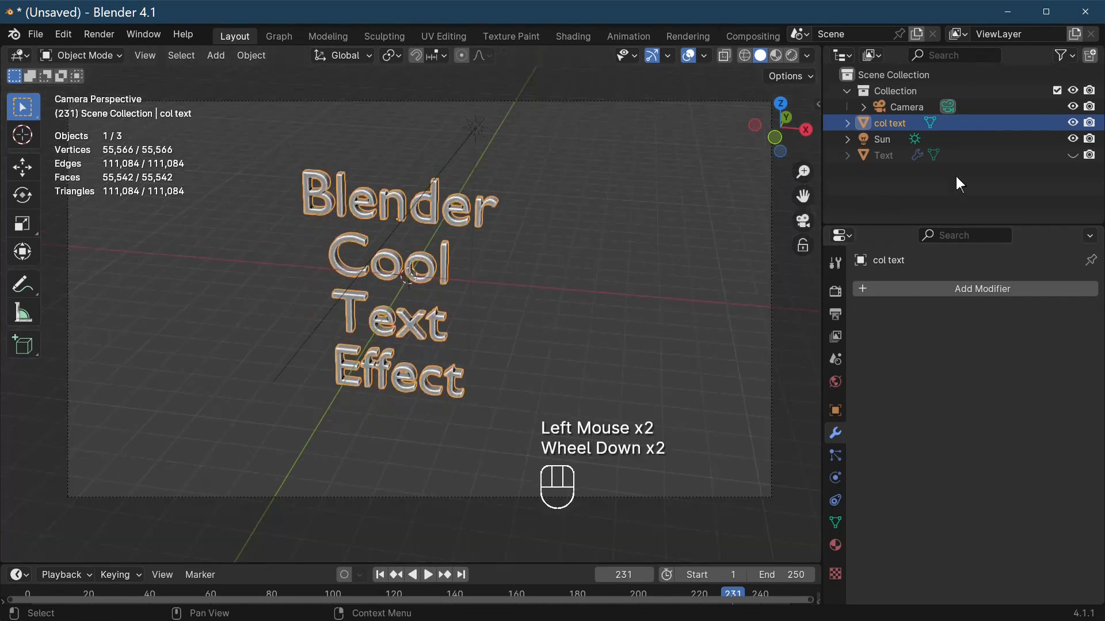
# - Unhide the What a Great Text mesh, raise its Remesh Octree Depth to 9 and disable Remove Disconnected
pyautogui.click(883, 156)
pyautogui.click(1074, 155)
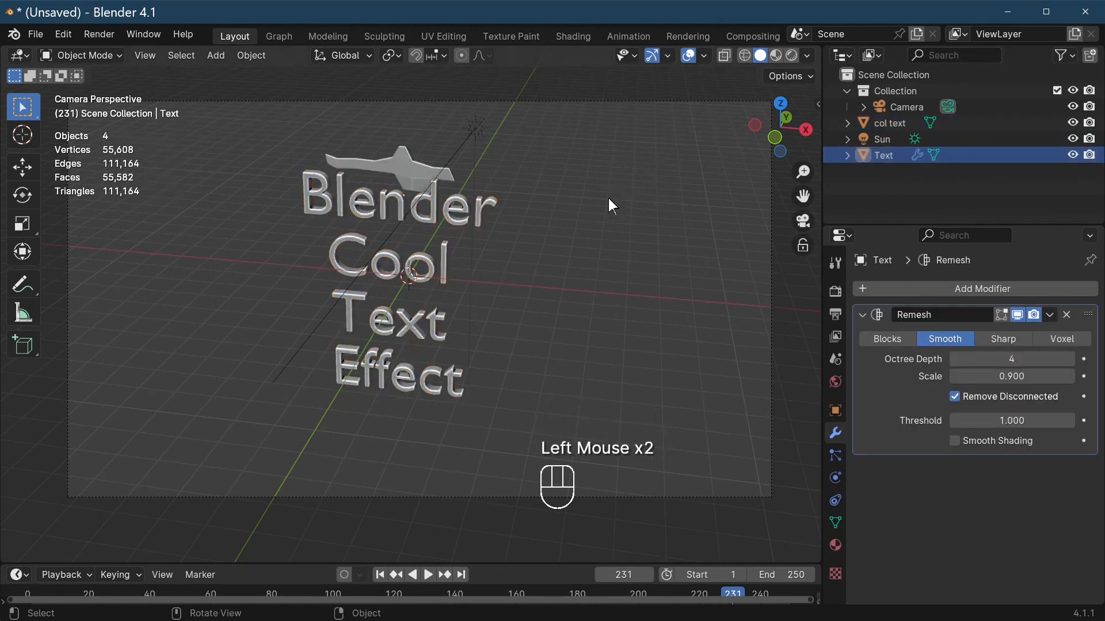
pyautogui.click(1069, 358)
pyautogui.click(1069, 358)
pyautogui.click(1069, 358)
pyautogui.click(1069, 357)
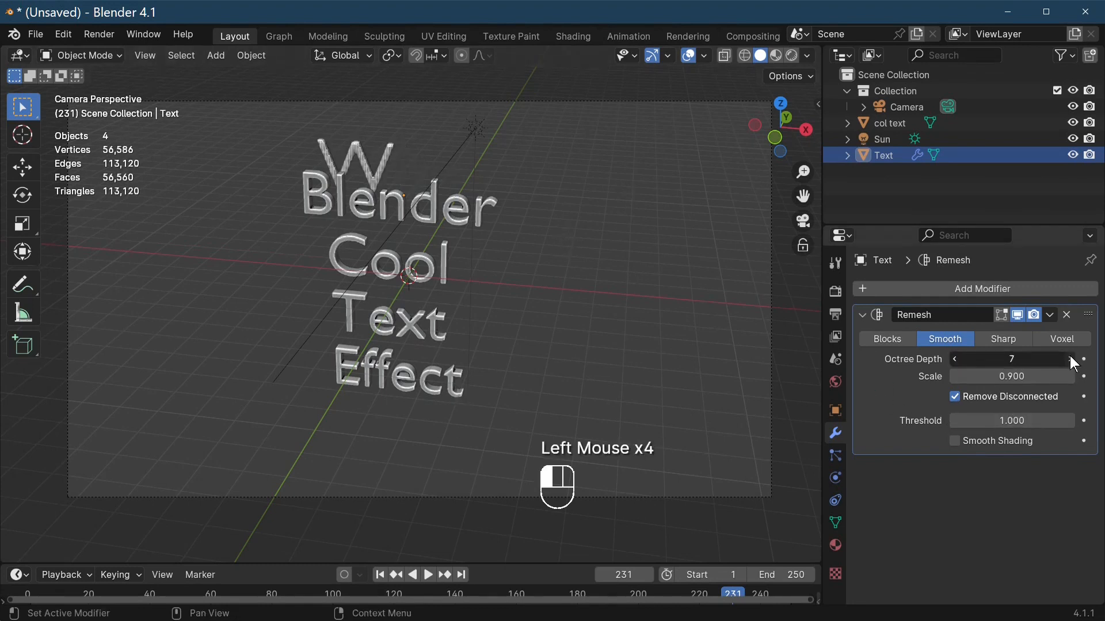
pyautogui.click(968, 399)
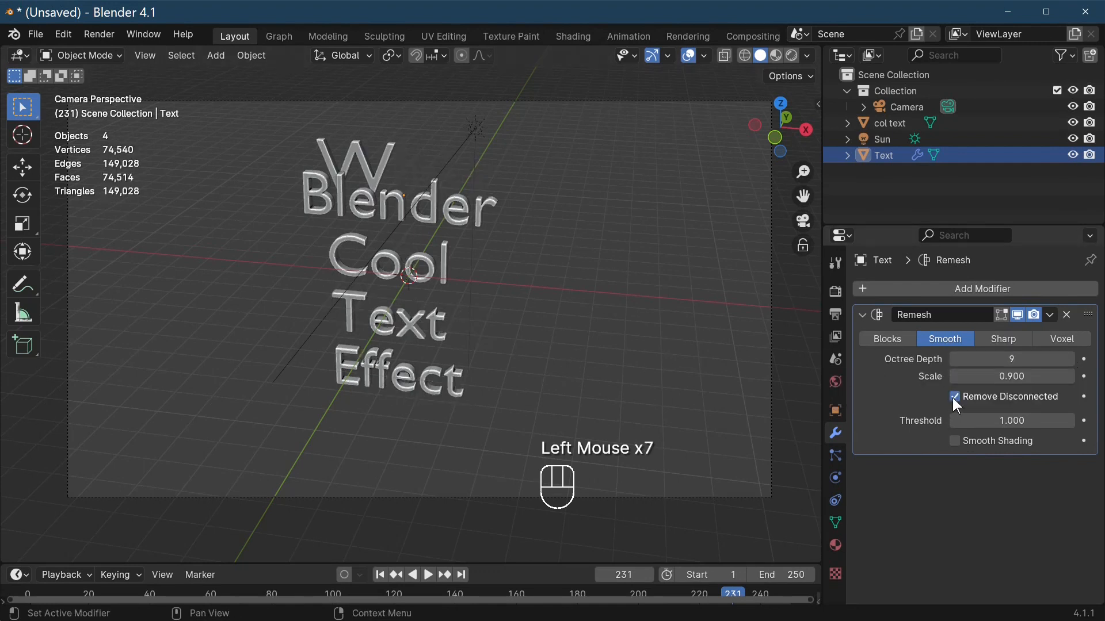
pyautogui.click(954, 398)
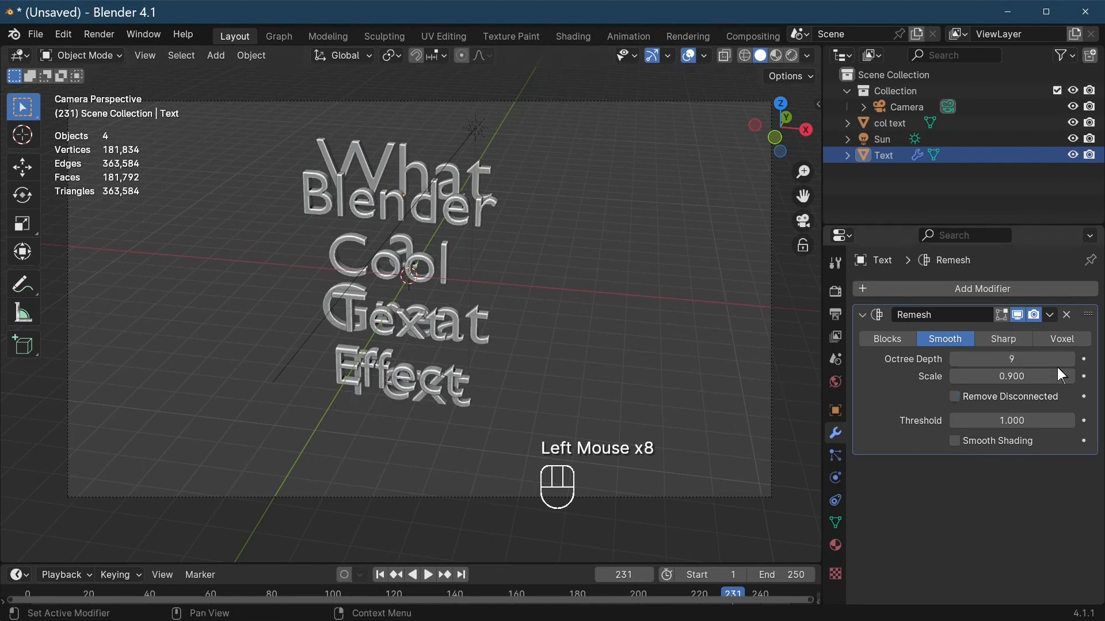
# - Apply the Remesh modifier on the What a Great Text mesh
pyautogui.click(1051, 316)
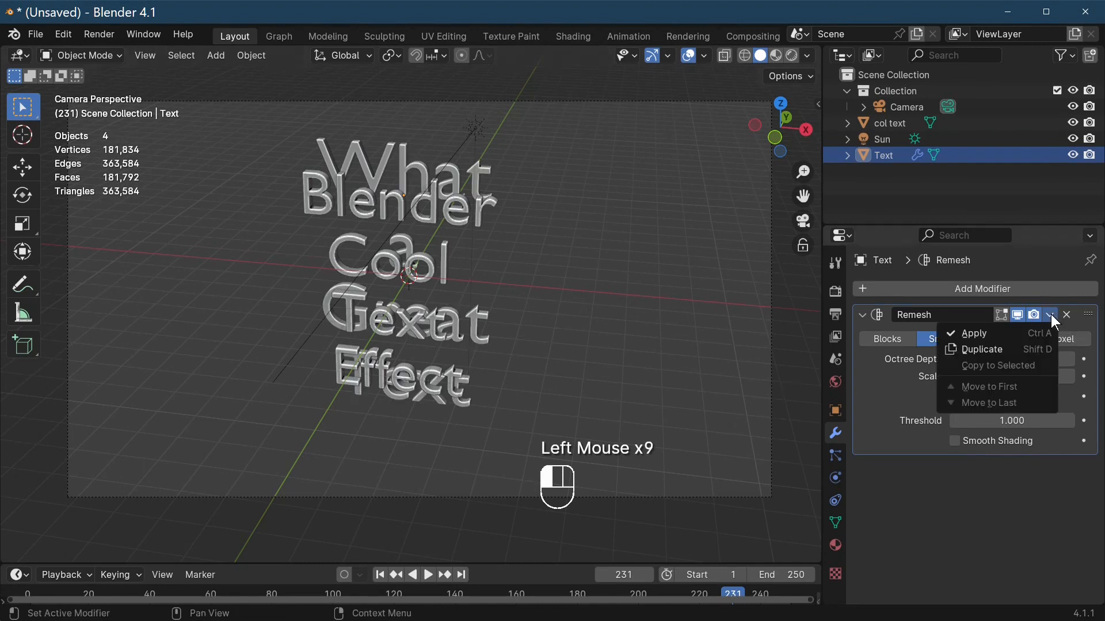
pyautogui.press('Tab')
pyautogui.click(472, 319)
pyautogui.press('Tab')
pyautogui.scroll(2, 523, 370)
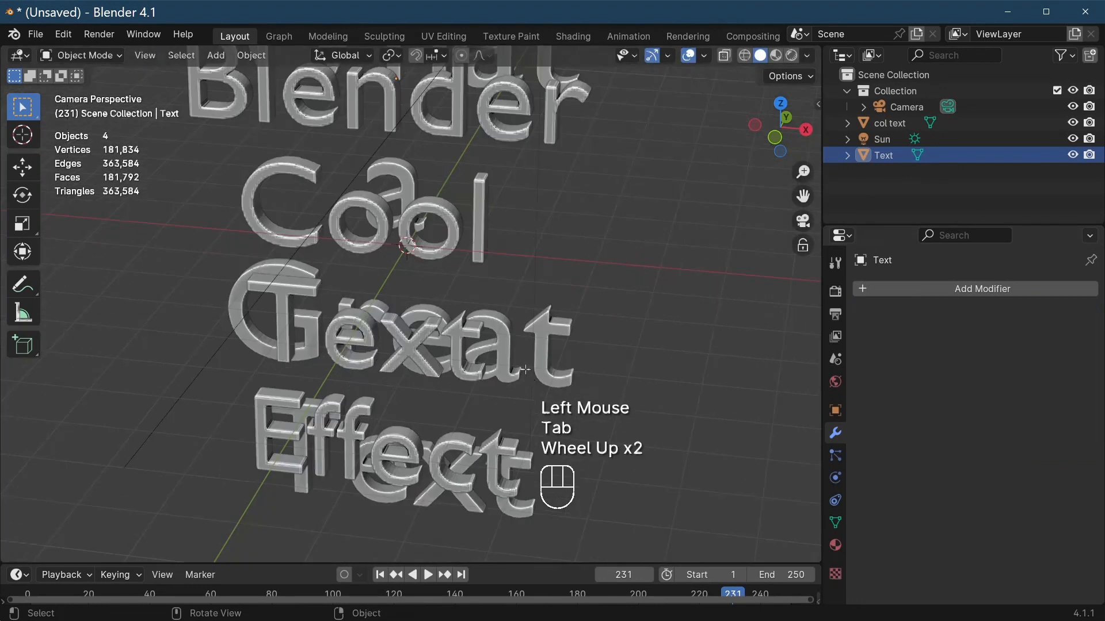
# - Examine the remeshed topology of the What a Great Text mesh and of col text up close in Edit Mode
pyautogui.press('Tab')
pyautogui.scroll(2, 577, 375)
pyautogui.scroll(8, 578, 376)
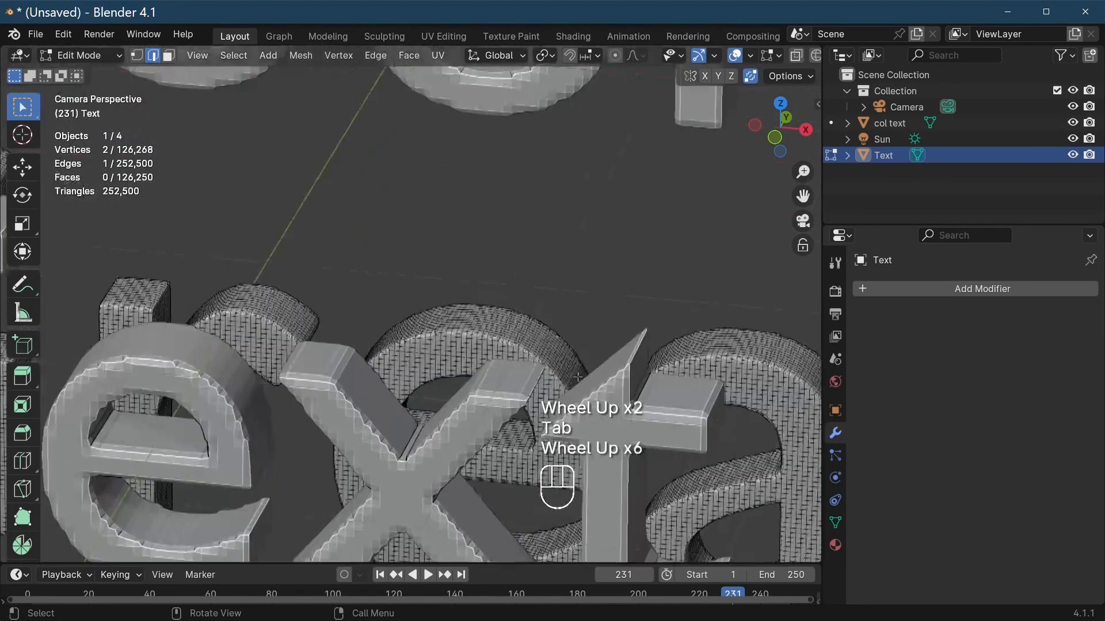
pyautogui.click(498, 443)
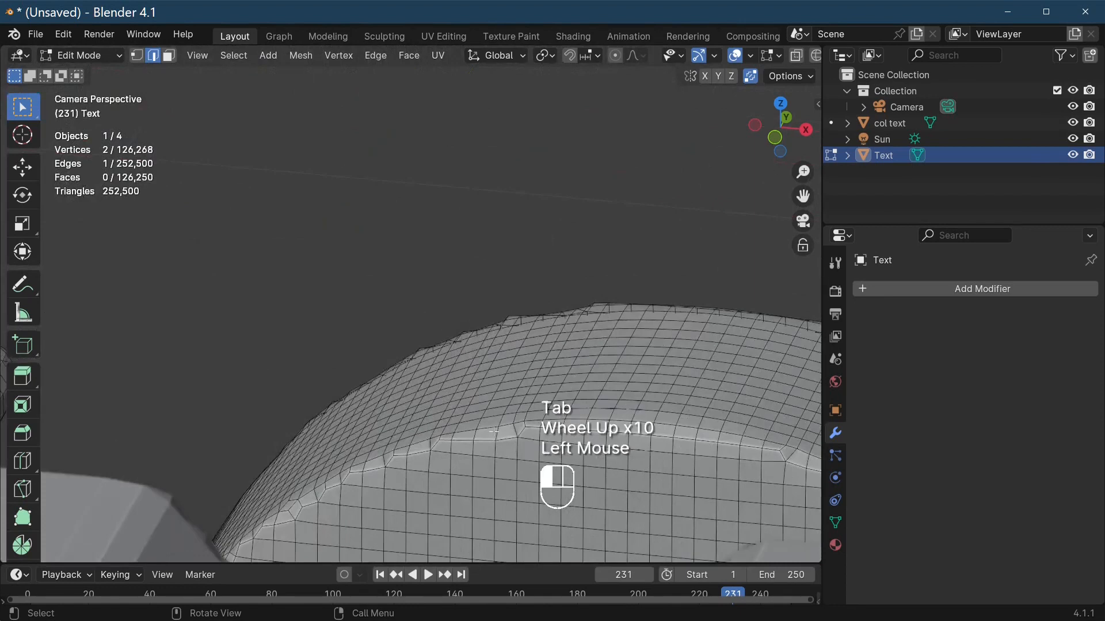
pyautogui.click(527, 448)
pyautogui.scroll(-8, 527, 448)
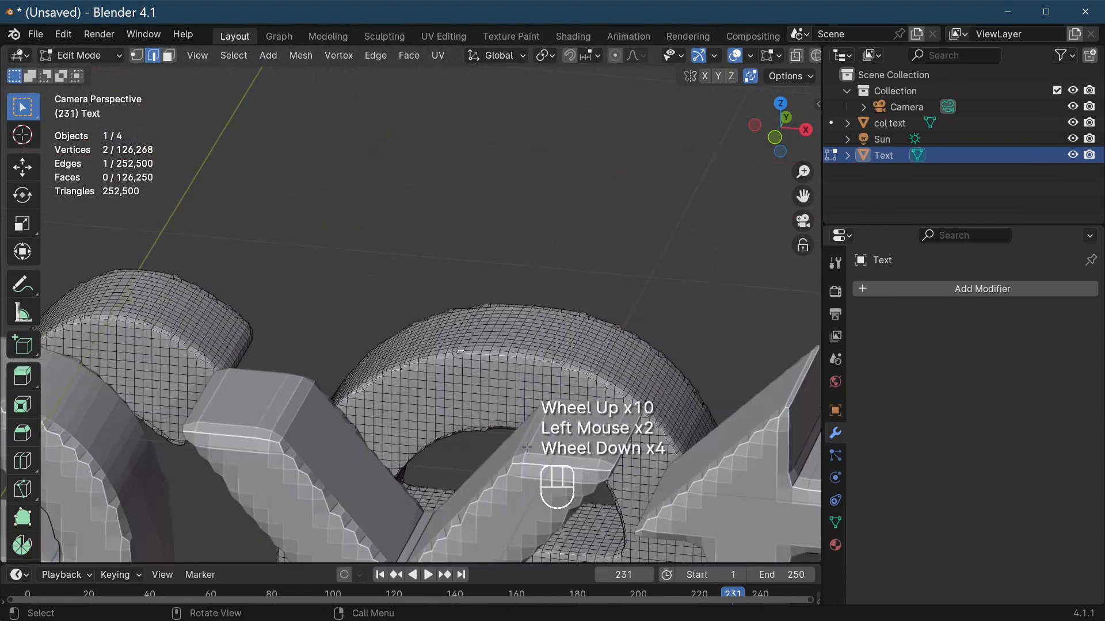
pyautogui.press('Tab')
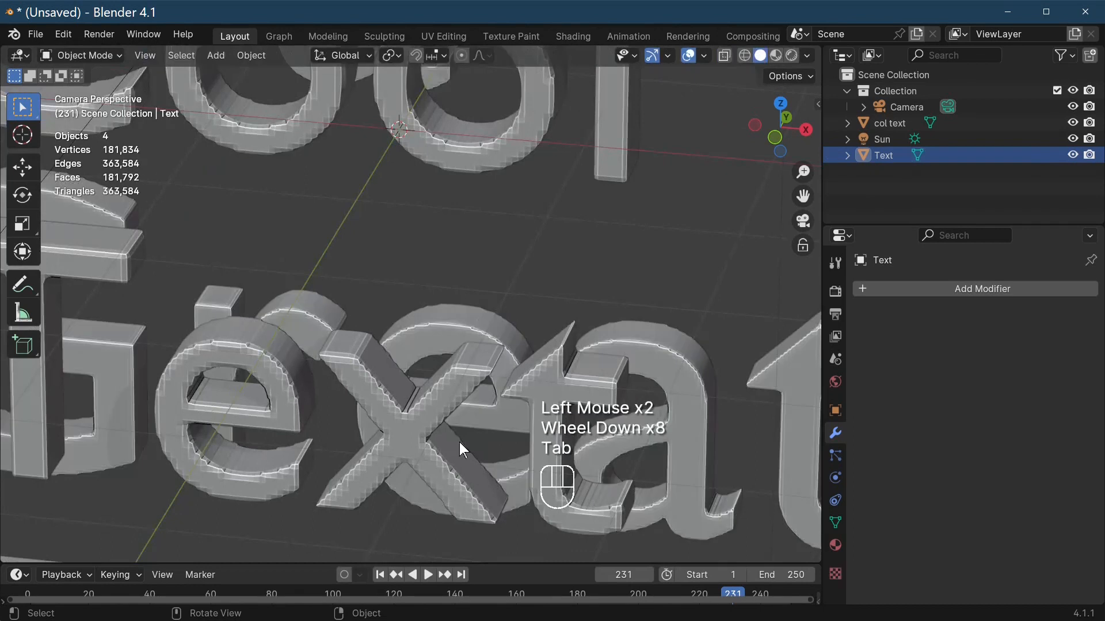
pyautogui.click(422, 412)
pyautogui.press('Tab')
pyautogui.scroll(2, 458, 425)
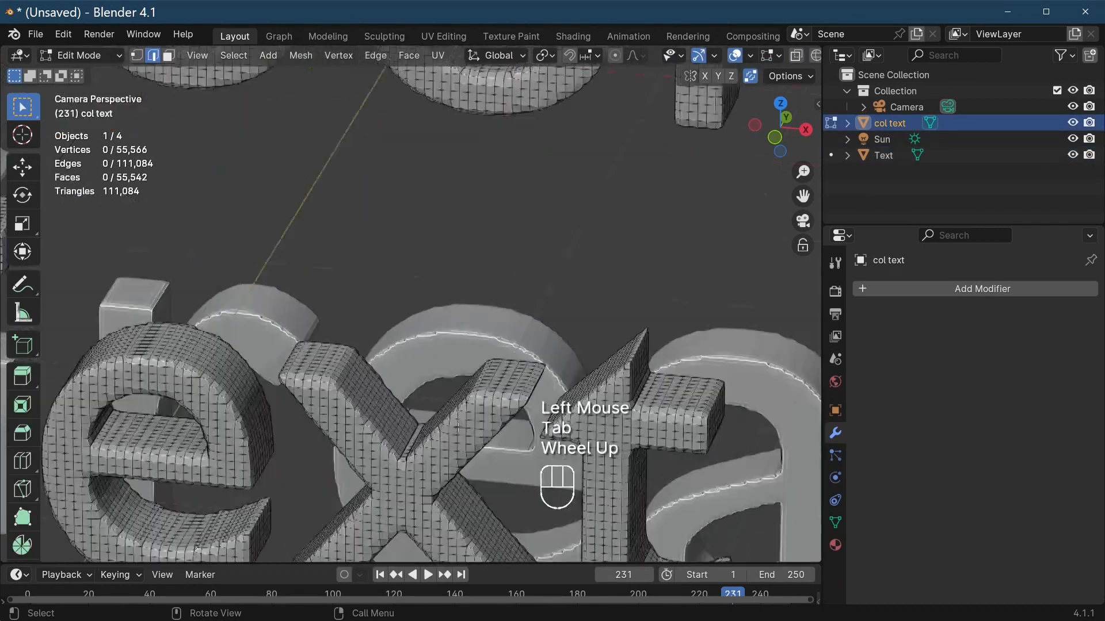
pyautogui.scroll(-1, 458, 426)
pyautogui.scroll(-1, 458, 426)
pyautogui.press('Tab')
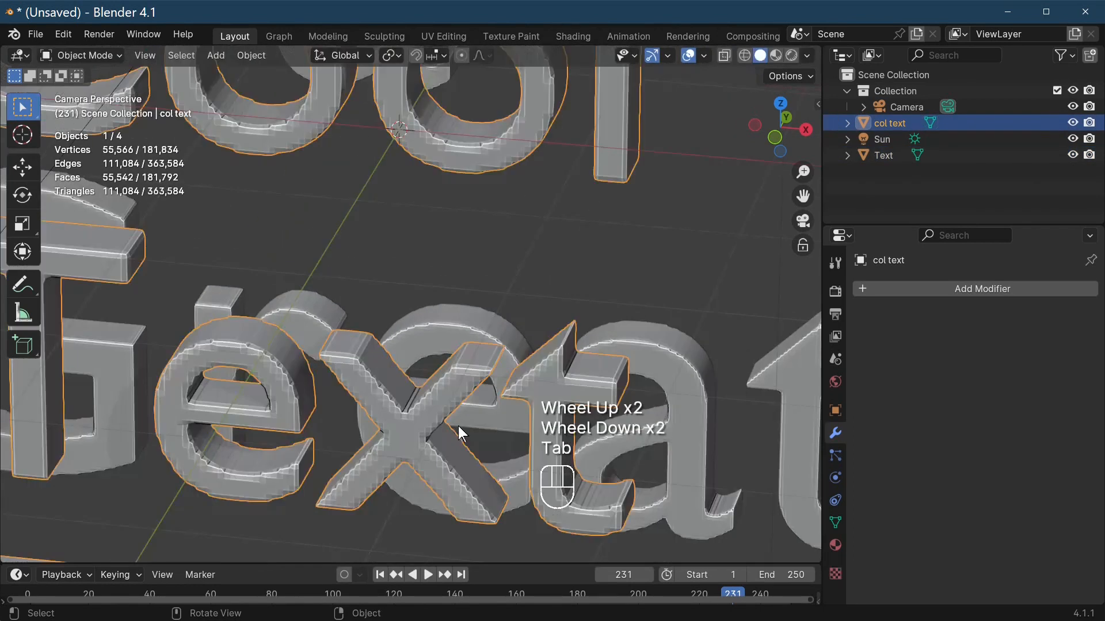
# - Apply Shade Smooth to col text and to the What a Great Text mesh
pyautogui.rightClick(419, 357)
pyautogui.click(398, 311)
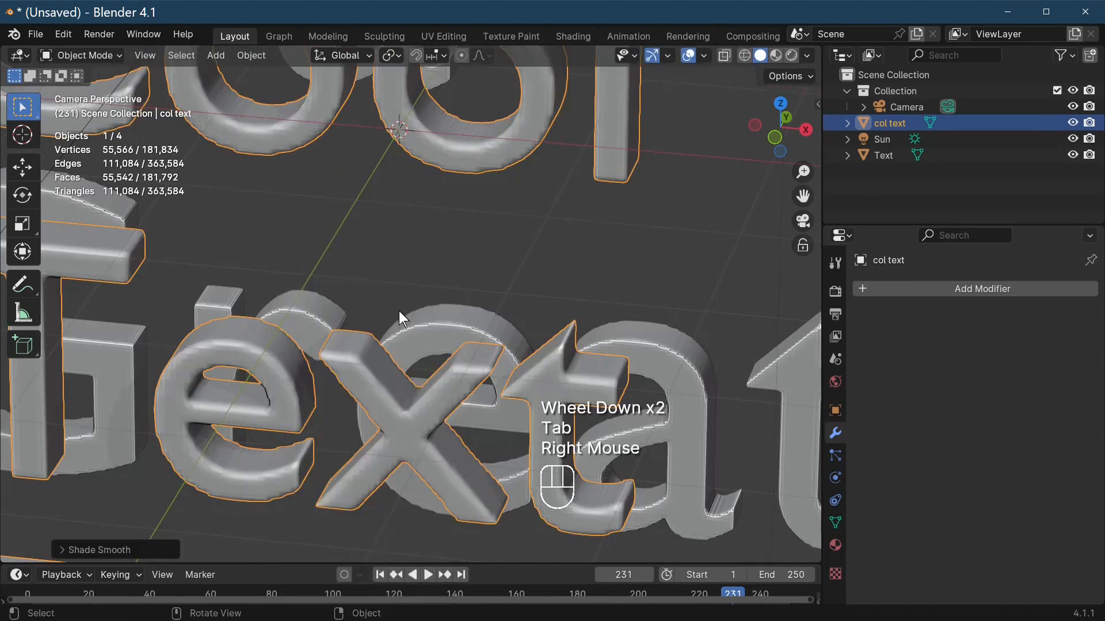
pyautogui.doubleClick(450, 346)
pyautogui.rightClick(450, 336)
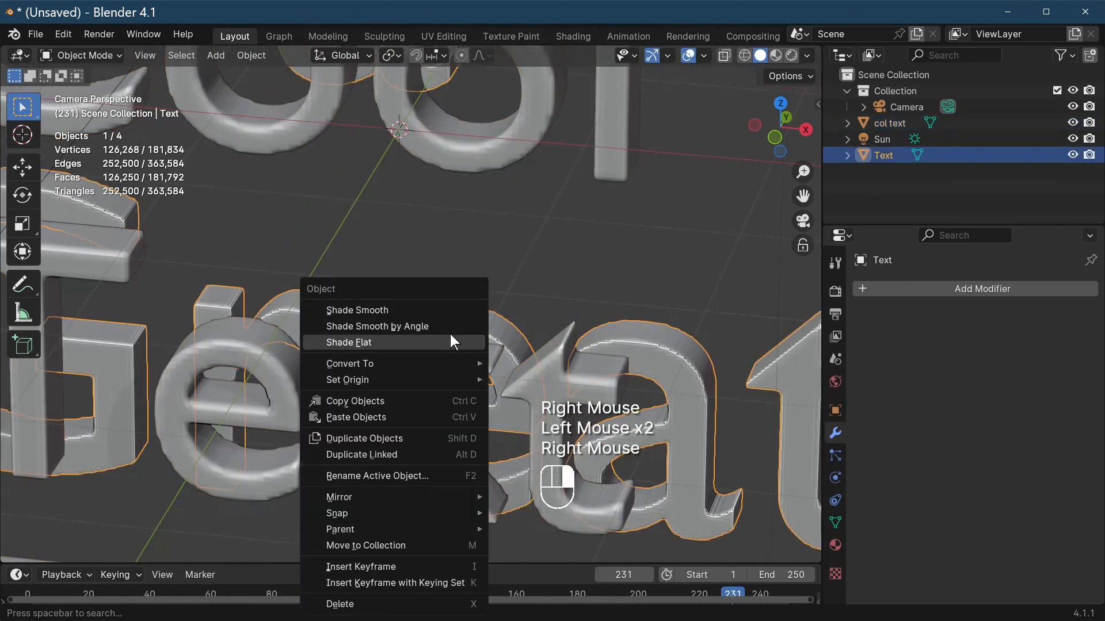
pyautogui.click(442, 311)
pyautogui.scroll(-7, 588, 449)
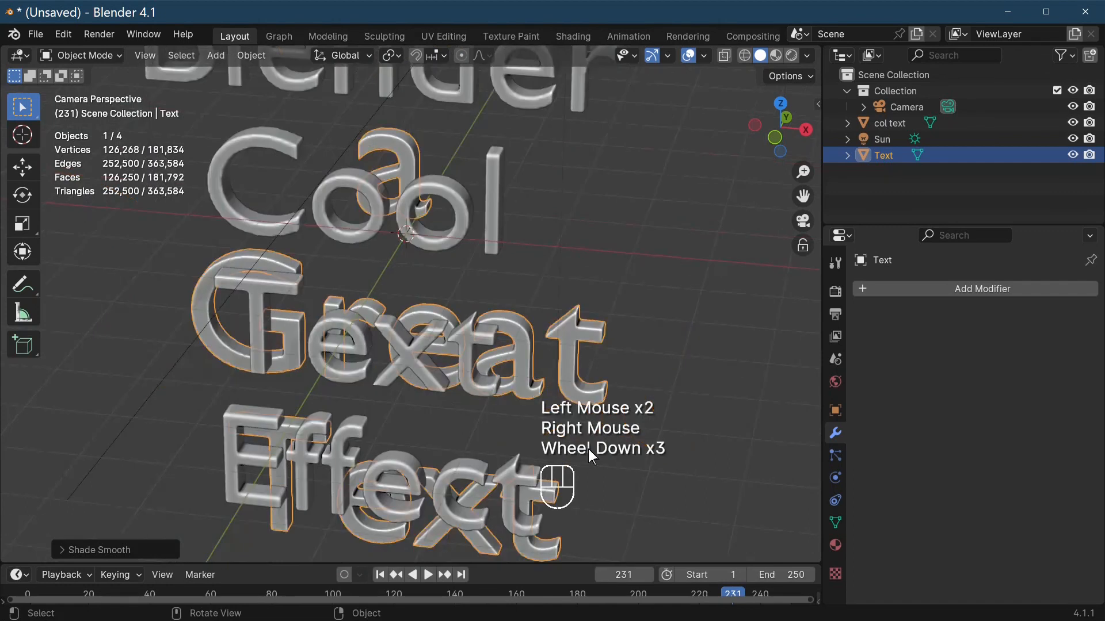
pyautogui.scroll(1, 553, 447)
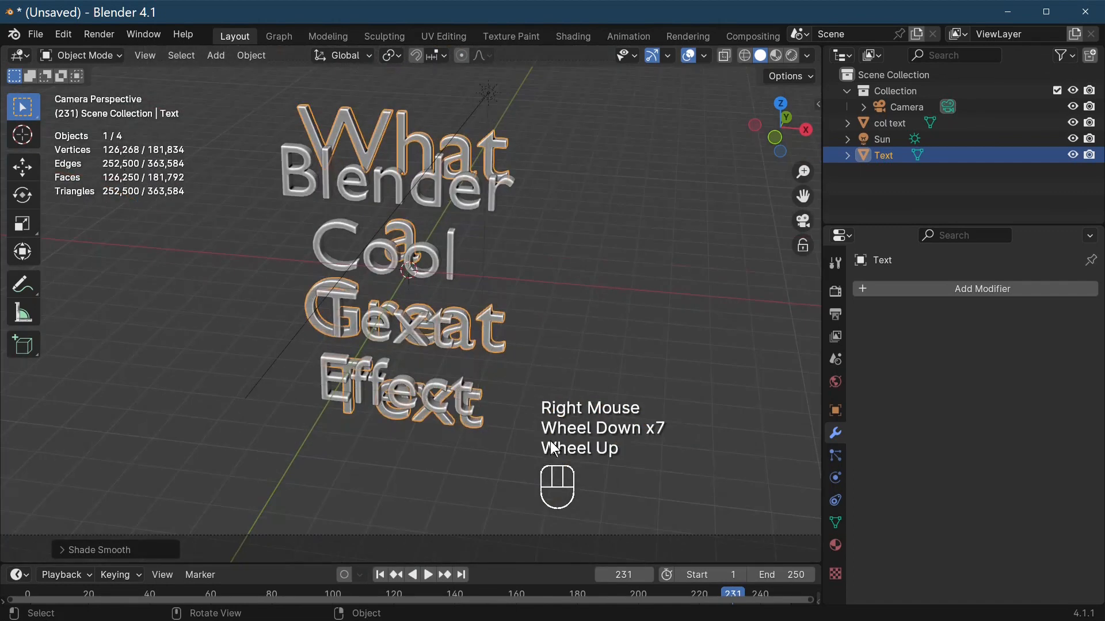
# - Select the Blender Cool Text Effect mesh as the active object
pyautogui.click(448, 210)
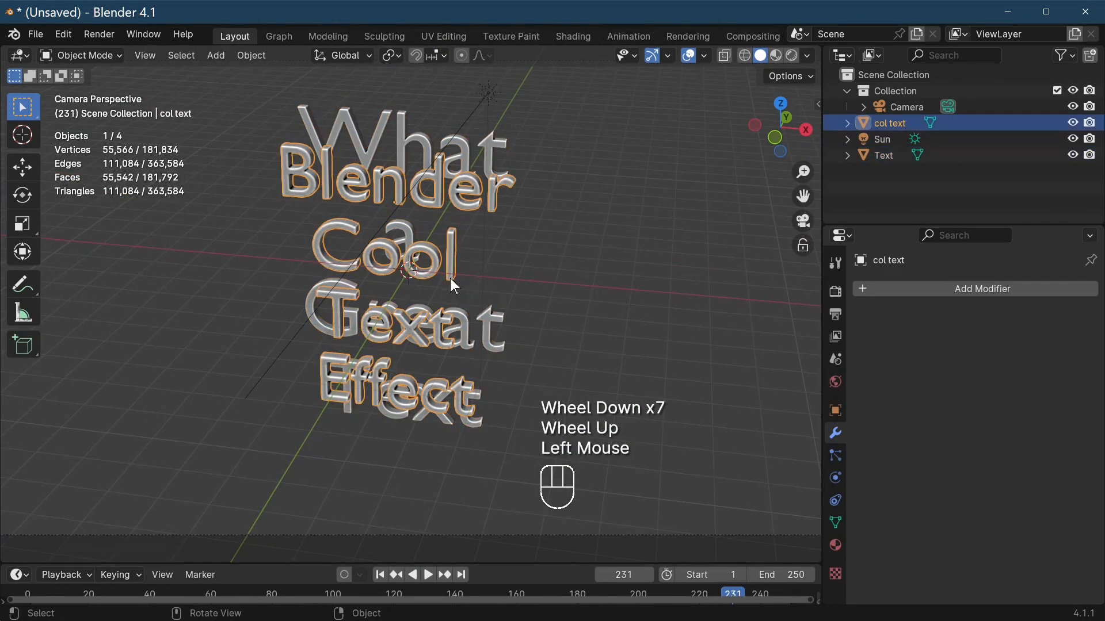
pyautogui.click(474, 172)
pyautogui.click(435, 214)
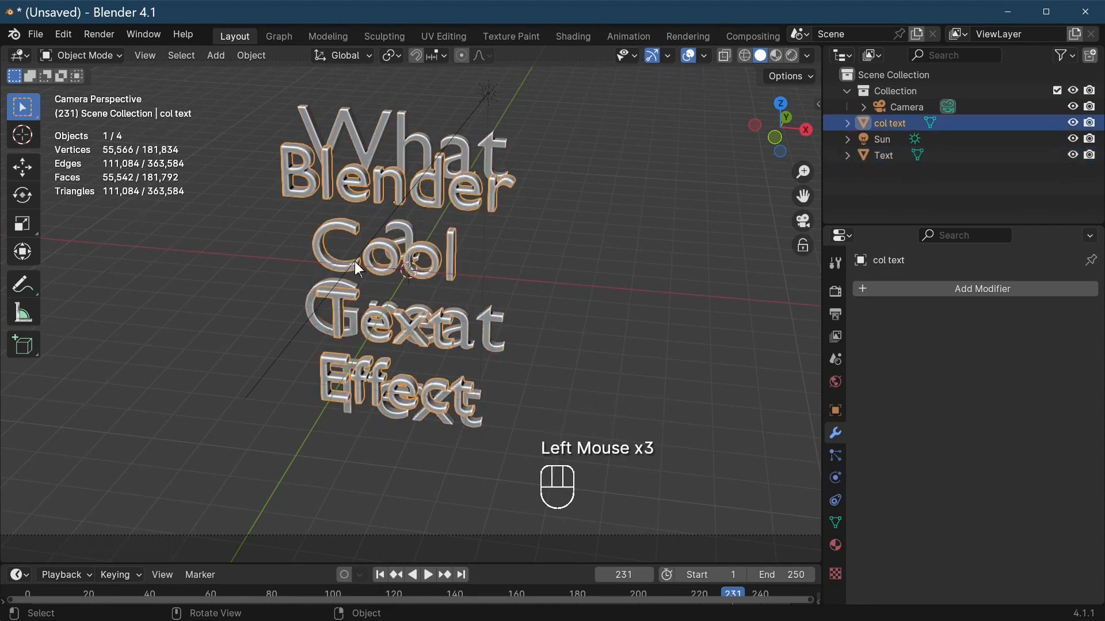
# - Un-subdivide the entire Blender Cool Text Effect mesh once in Edit Mode and return to Object Mode
pyautogui.click(409, 240)
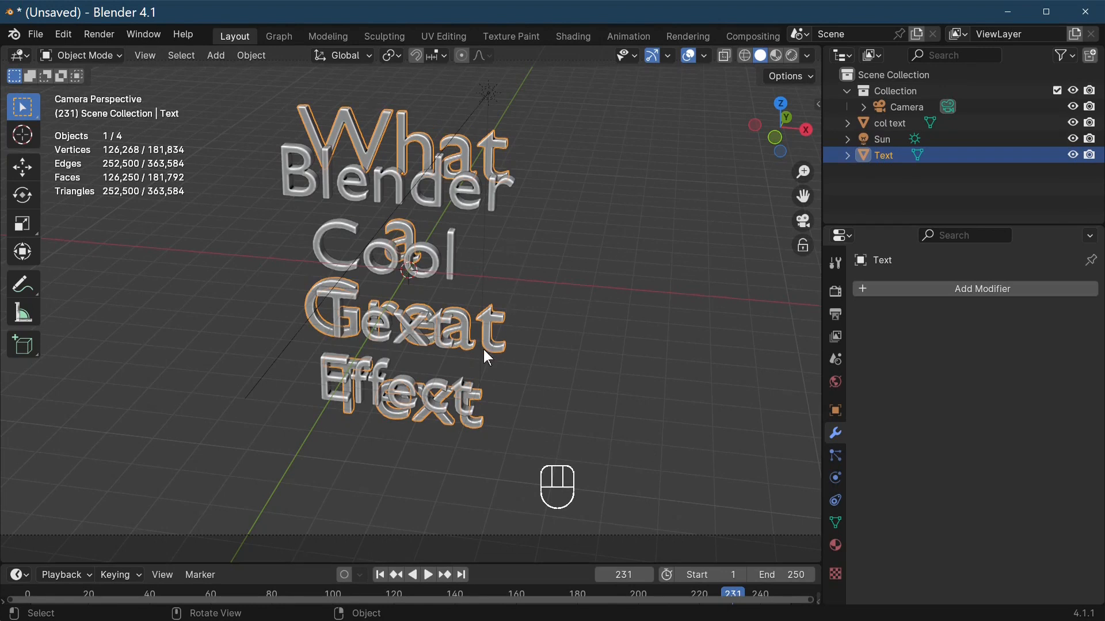
pyautogui.scroll(2, 483, 350)
pyautogui.scroll(-1, 481, 323)
pyautogui.click(457, 250)
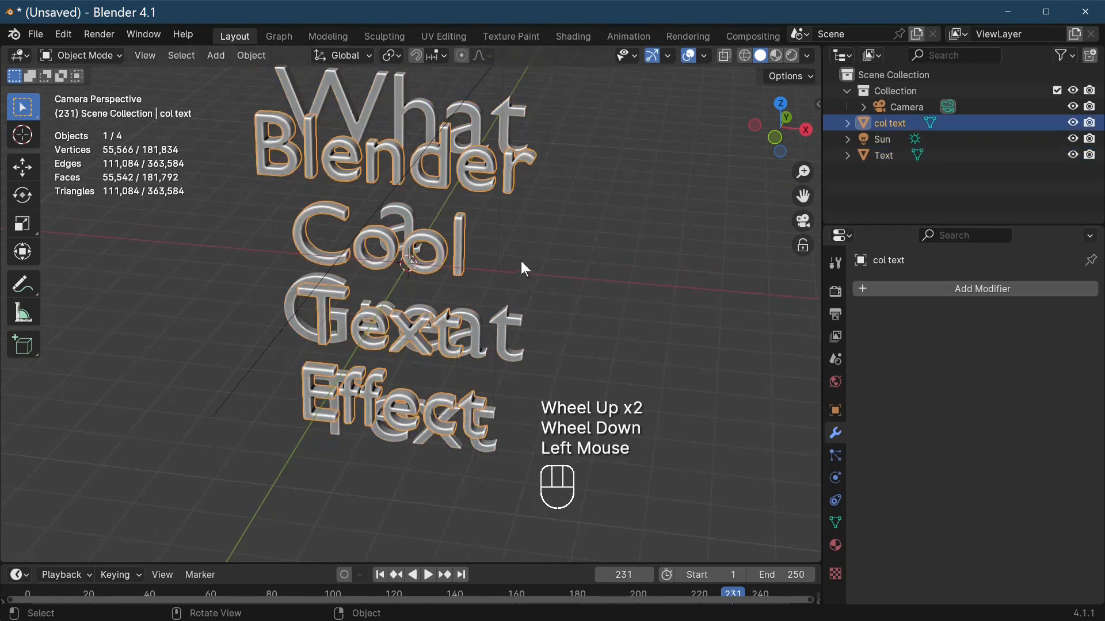
pyautogui.scroll(-1, 530, 268)
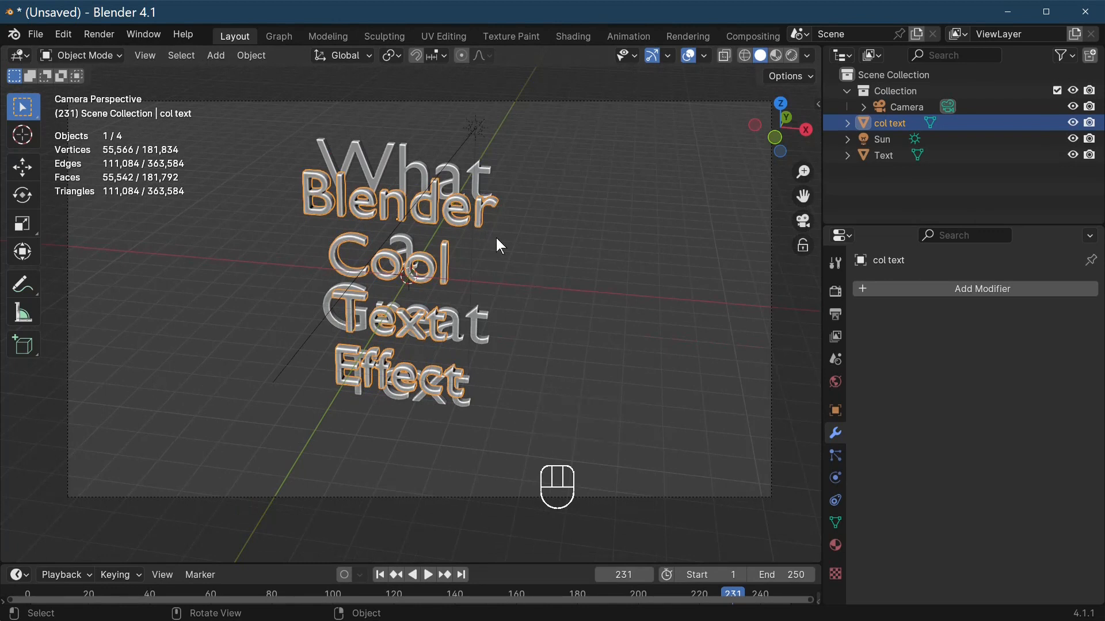
pyautogui.press('Tab')
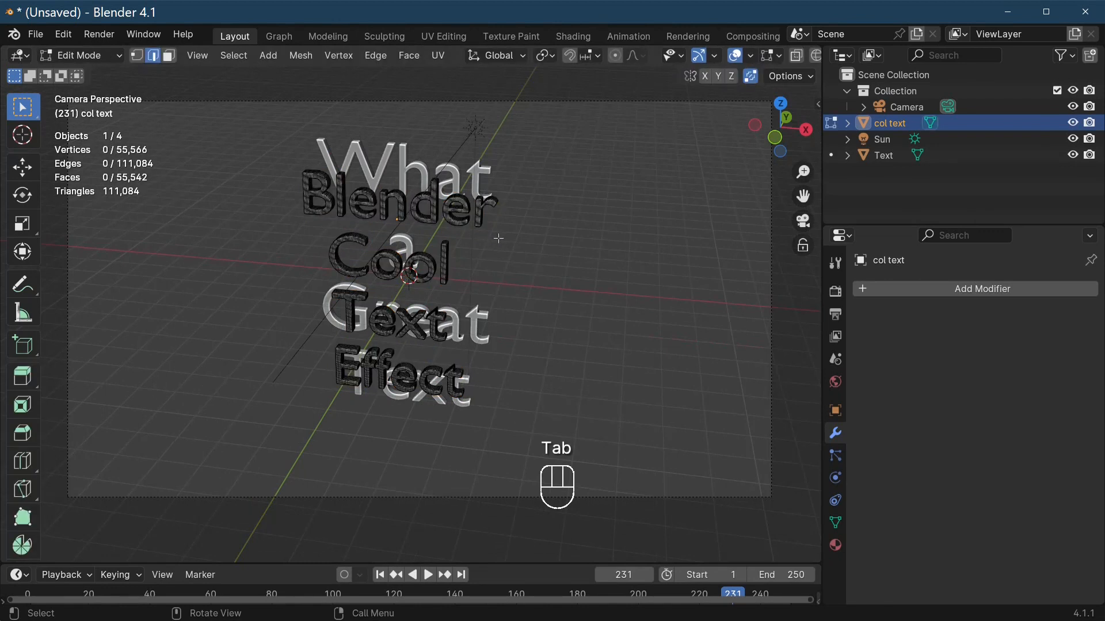
pyautogui.press('a')
pyautogui.rightClick(459, 218)
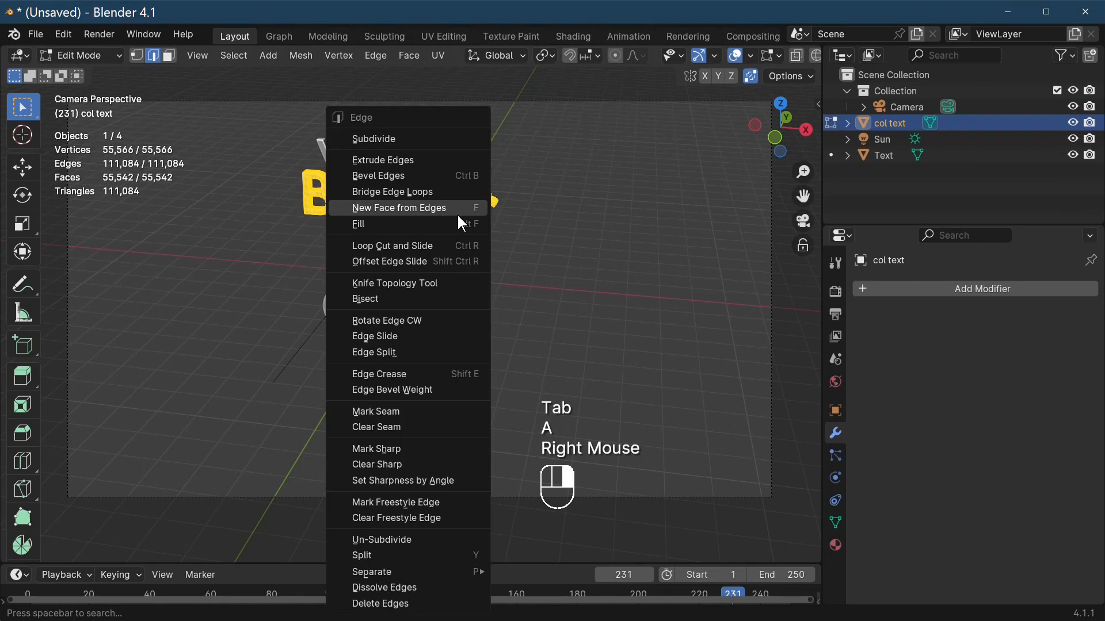
pyautogui.click(387, 539)
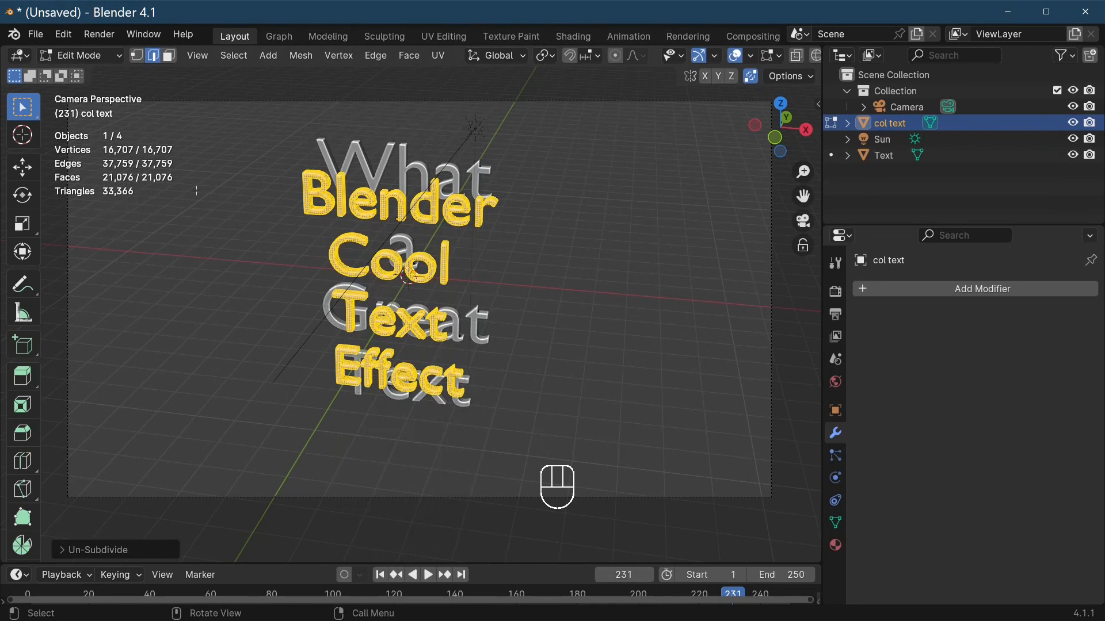
pyautogui.scroll(2, 608, 386)
pyautogui.press('Tab')
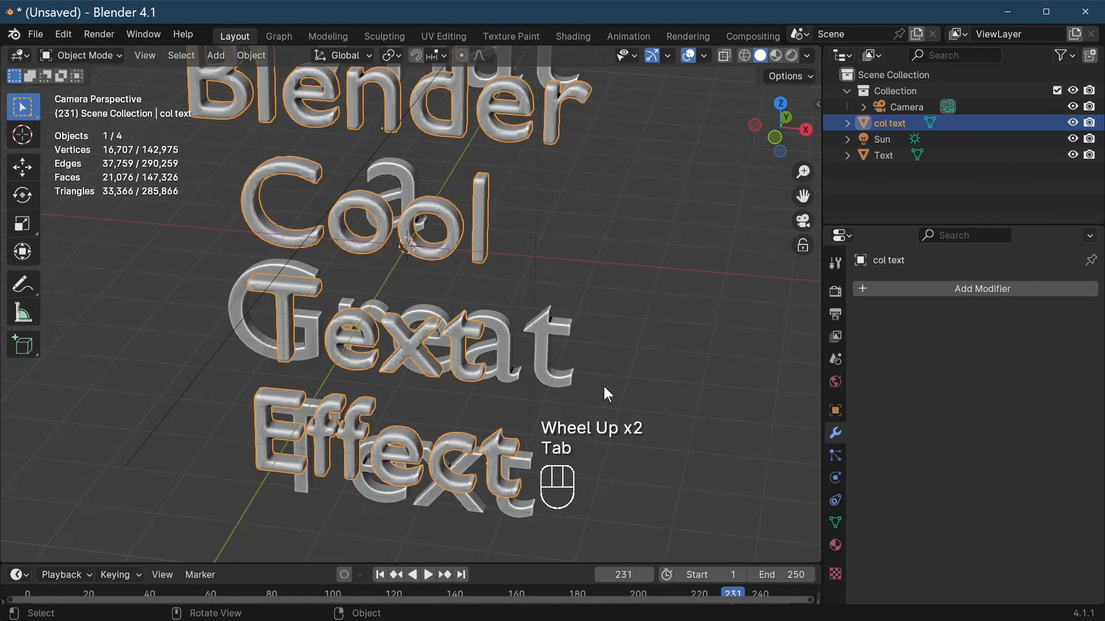
# - Un-subdivide the entire What a Great Text mesh twice in Edit Mode and return to Object Mode
pyautogui.moveTo(599, 367)
pyautogui.mouseDown(button='middle')
pyautogui.moveTo(566, 420)
pyautogui.moveTo(619, 337)
pyautogui.moveTo(592, 330)
pyautogui.moveTo(575, 342)
pyautogui.moveTo(600, 351)
pyautogui.mouseUp(button='middle')
pyautogui.scroll(2, 588, 394)
pyautogui.scroll(3, 585, 389)
pyautogui.click(583, 389)
pyautogui.scroll(-1, 584, 388)
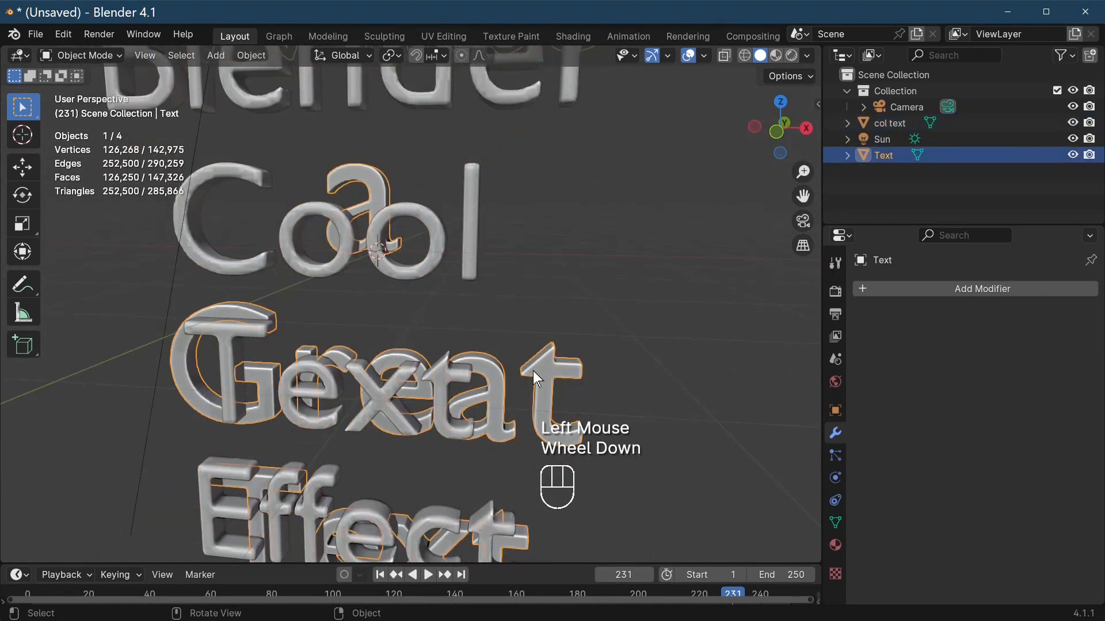
pyautogui.press('Tab')
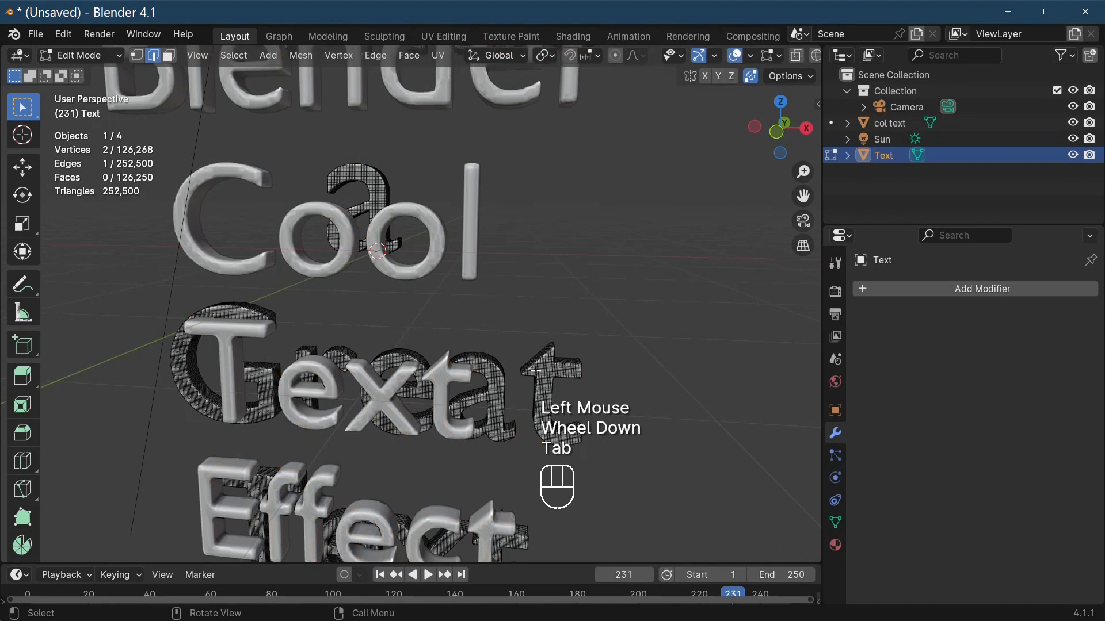
pyautogui.press('a')
pyautogui.hotkey('ctrl', 'e')
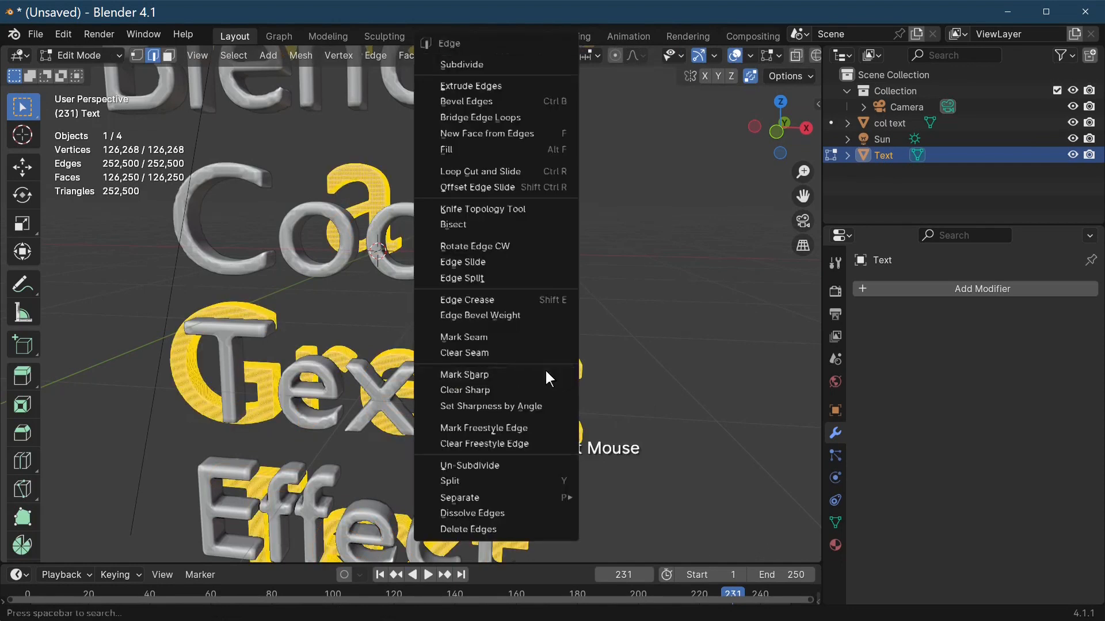
pyautogui.click(475, 464)
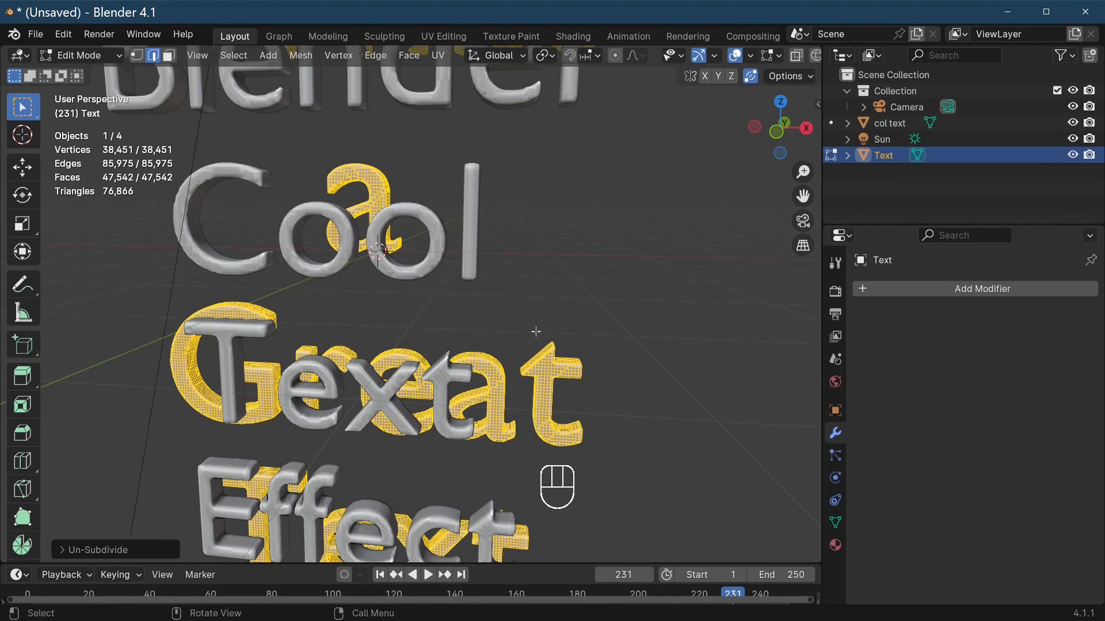
pyautogui.rightClick(538, 370)
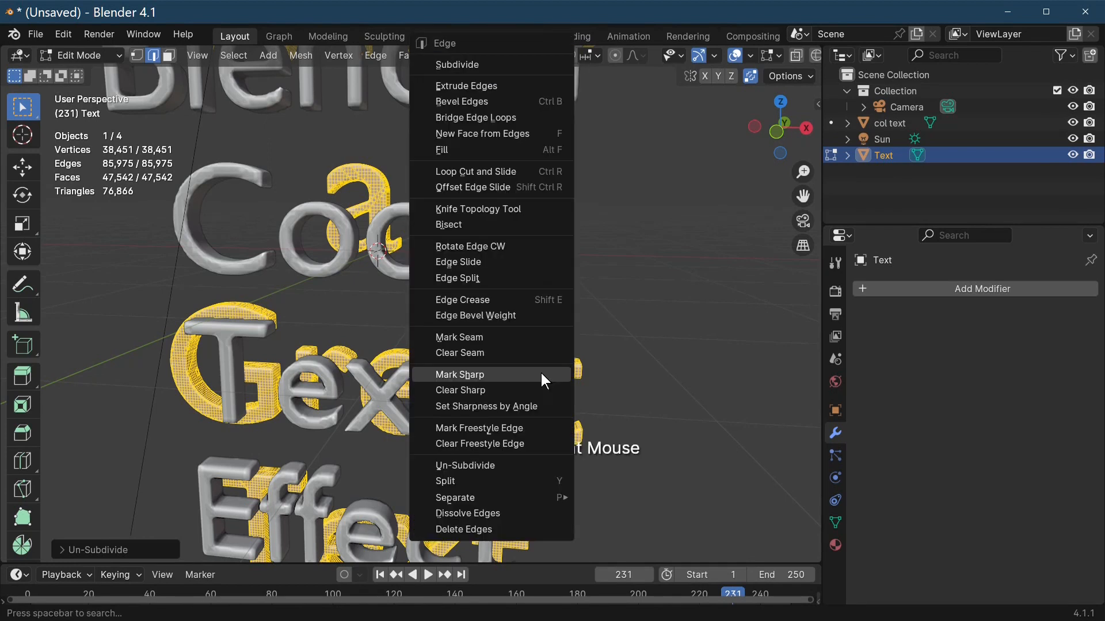
pyautogui.click(481, 472)
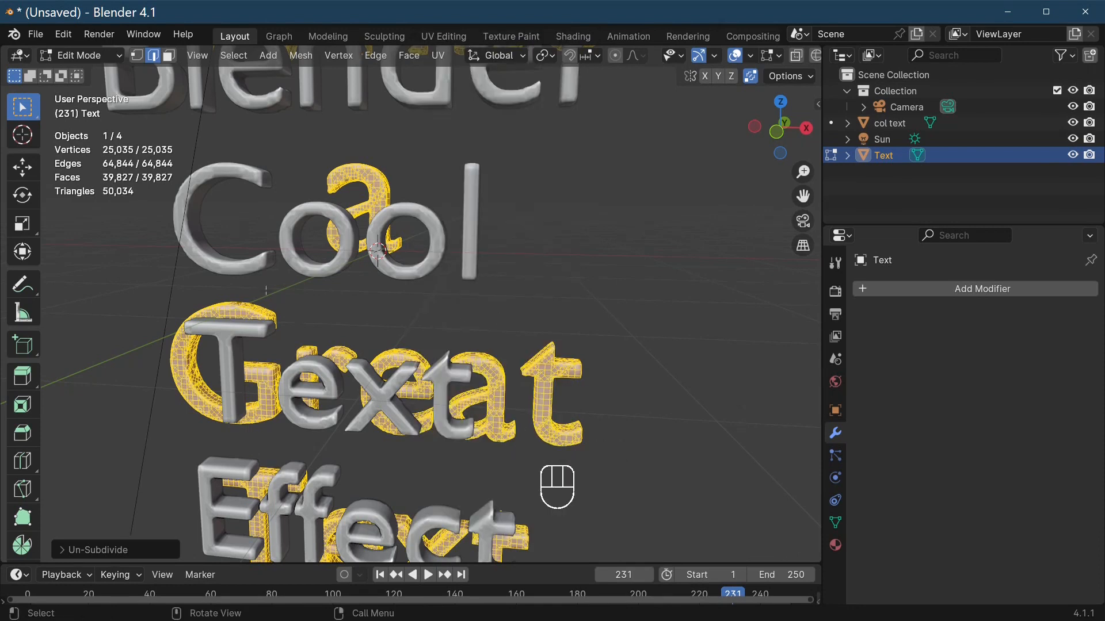
pyautogui.press('Tab')
# - Examine the two overlapping un-subdivided text meshes from several angles, selecting each in turn to compare them
pyautogui.moveTo(579, 382); pyautogui.dragTo(601, 470, button='middle')
pyautogui.scroll(-3, 606, 431)
pyautogui.scroll(2, 601, 470)
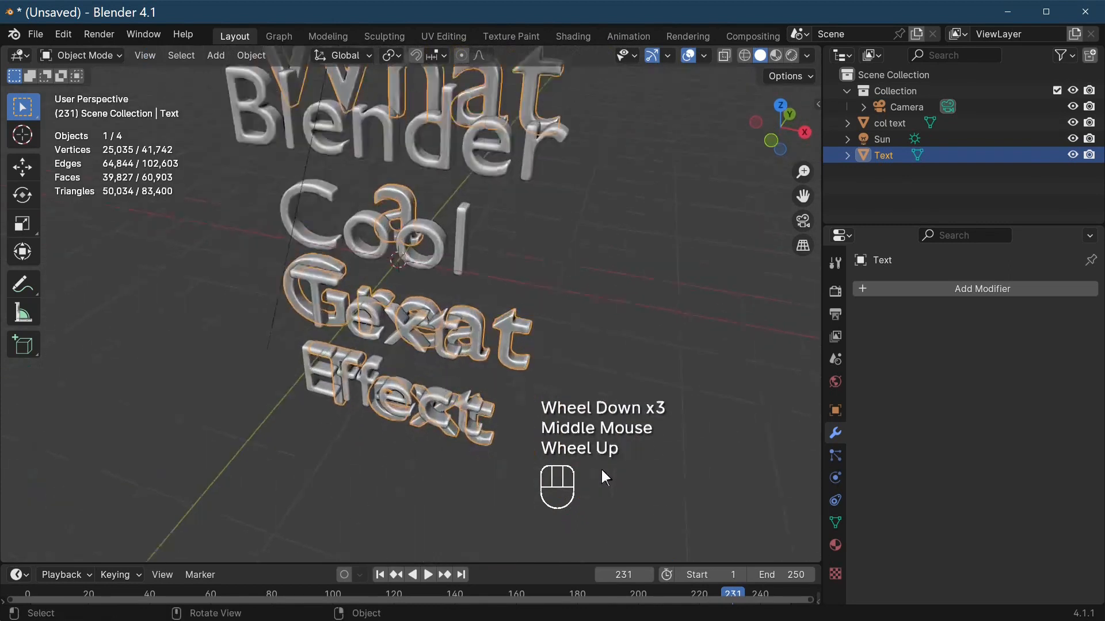
pyautogui.scroll(-2, 602, 467)
pyautogui.scroll(2, 601, 466)
pyautogui.scroll(-3, 602, 466)
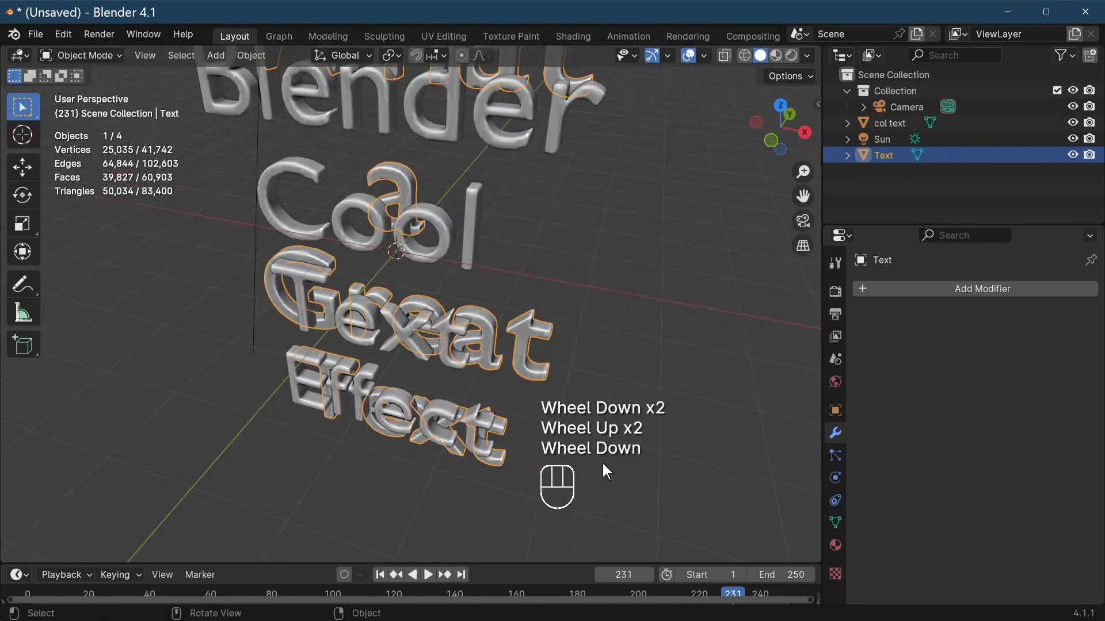
pyautogui.moveTo(605, 462); pyautogui.dragTo(645, 392, button='middle')
pyautogui.scroll(1, 646, 393)
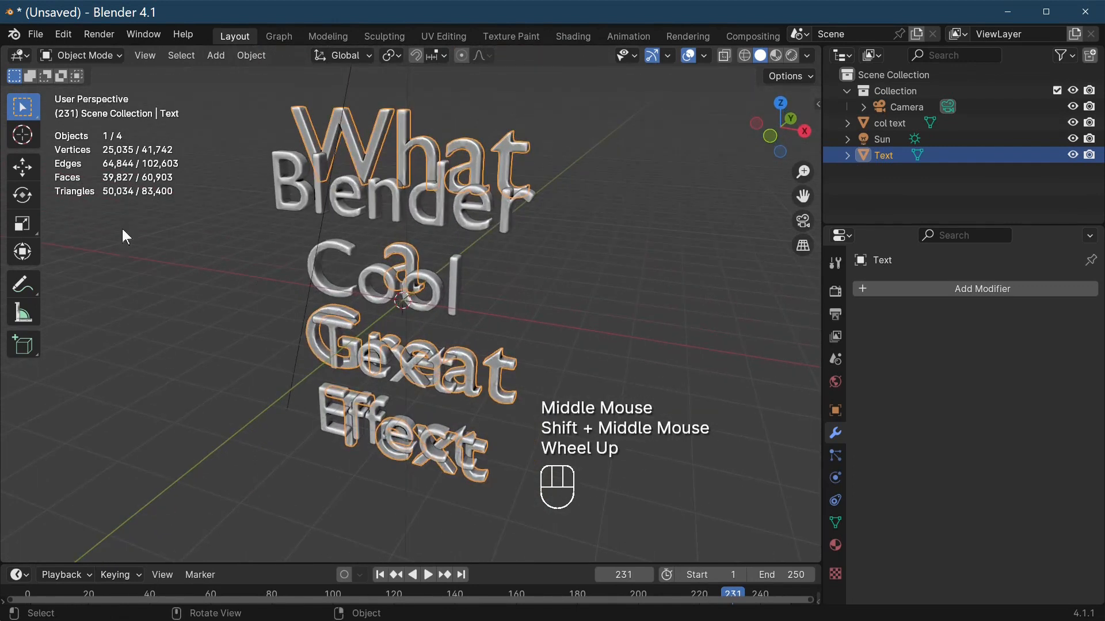
pyautogui.click(431, 219)
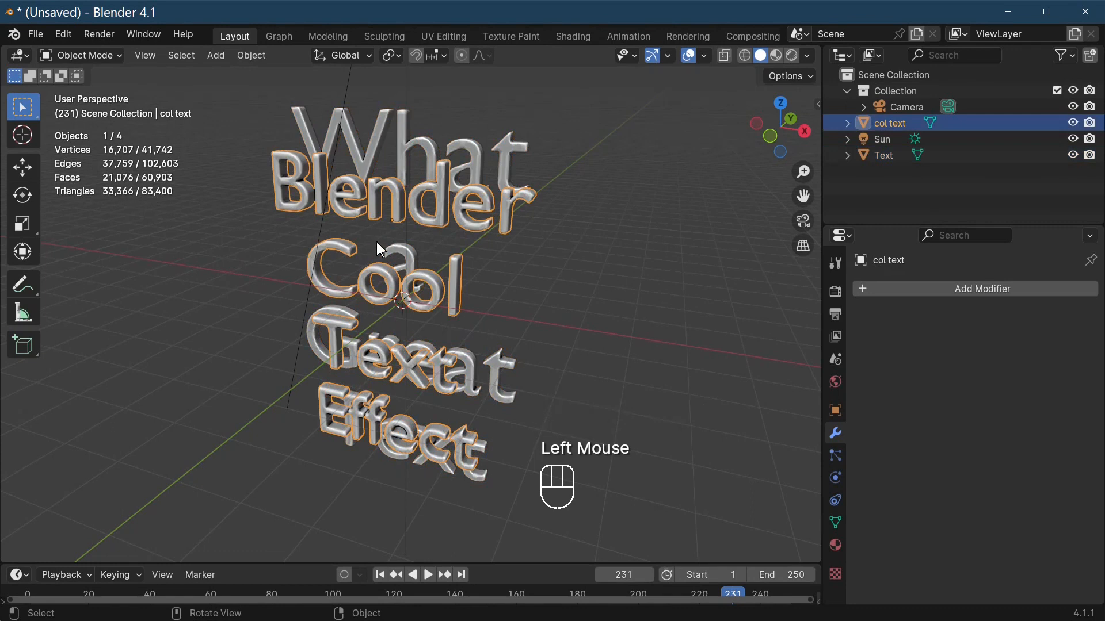
pyautogui.click(449, 169)
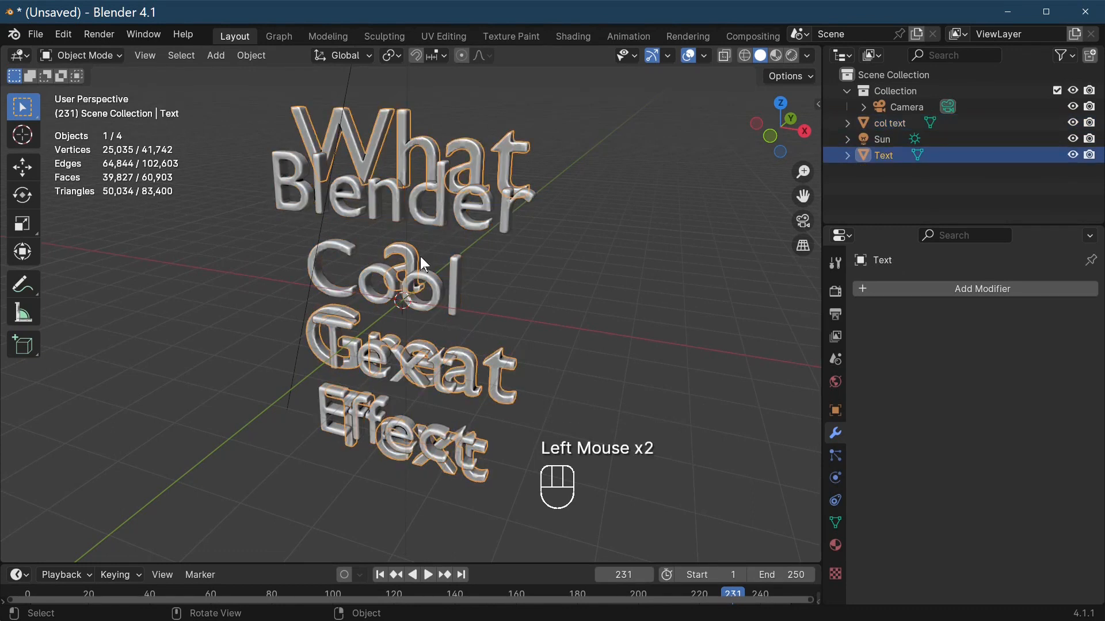
pyautogui.click(442, 316)
pyautogui.click(462, 164)
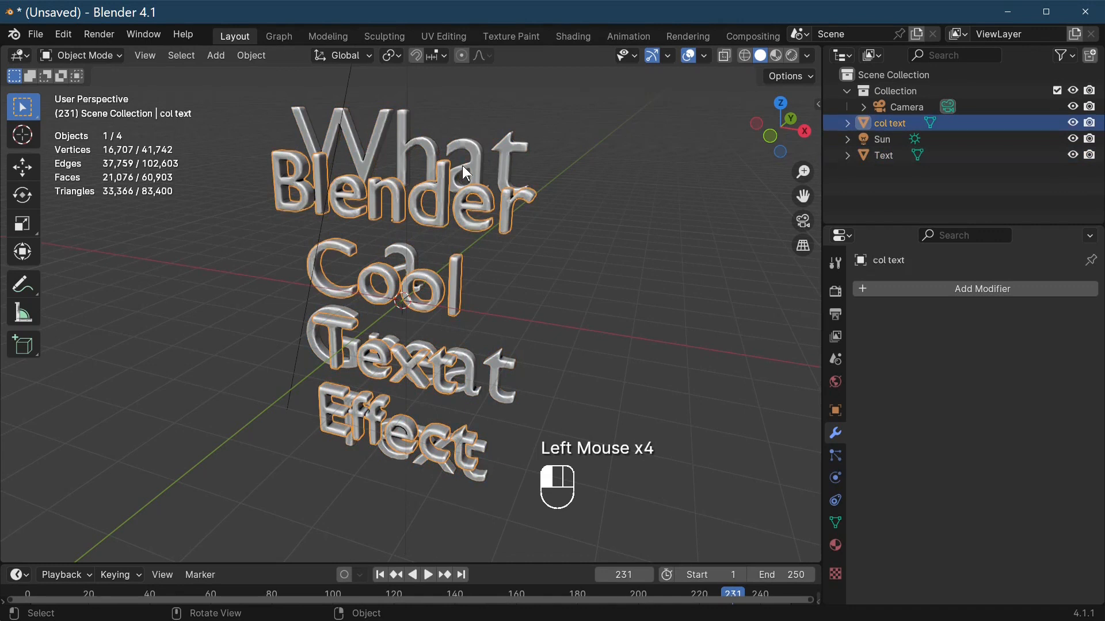
pyautogui.moveTo(482, 184); pyautogui.dragTo(467, 358, button='middle')
pyautogui.scroll(-1, 509, 277)
pyautogui.scroll(1, 488, 351)
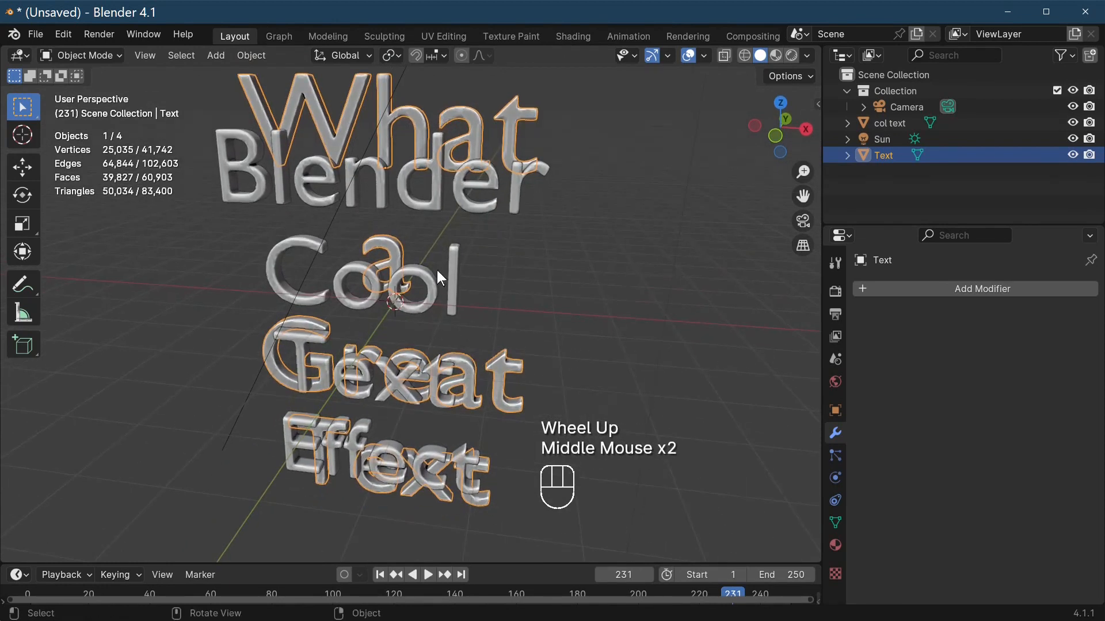
pyautogui.click(452, 275)
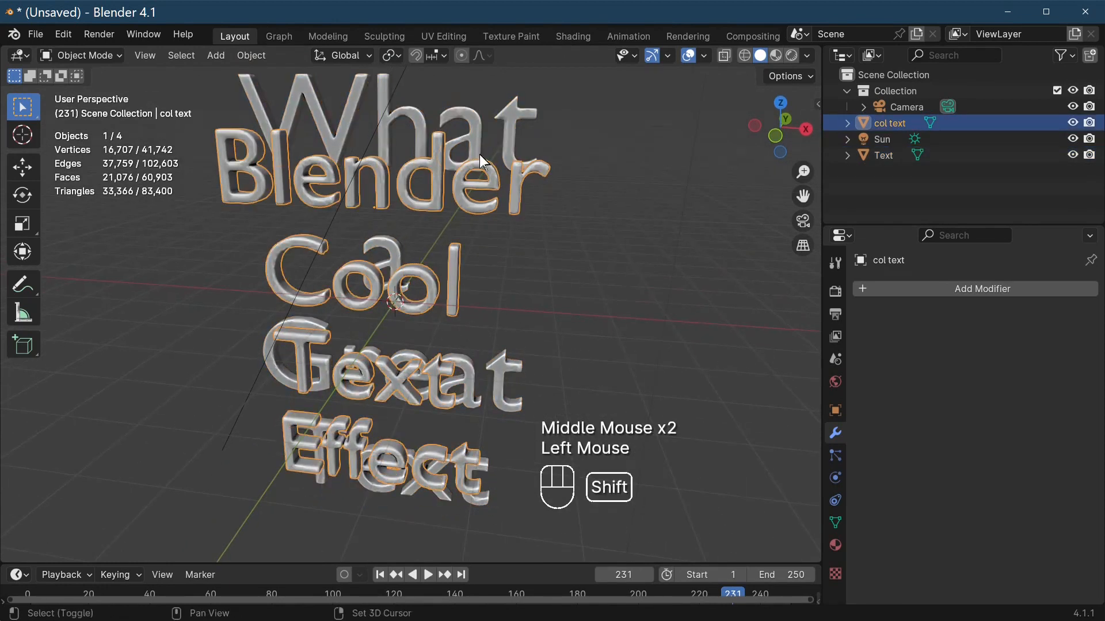
pyautogui.click(454, 133)
pyautogui.click(472, 136)
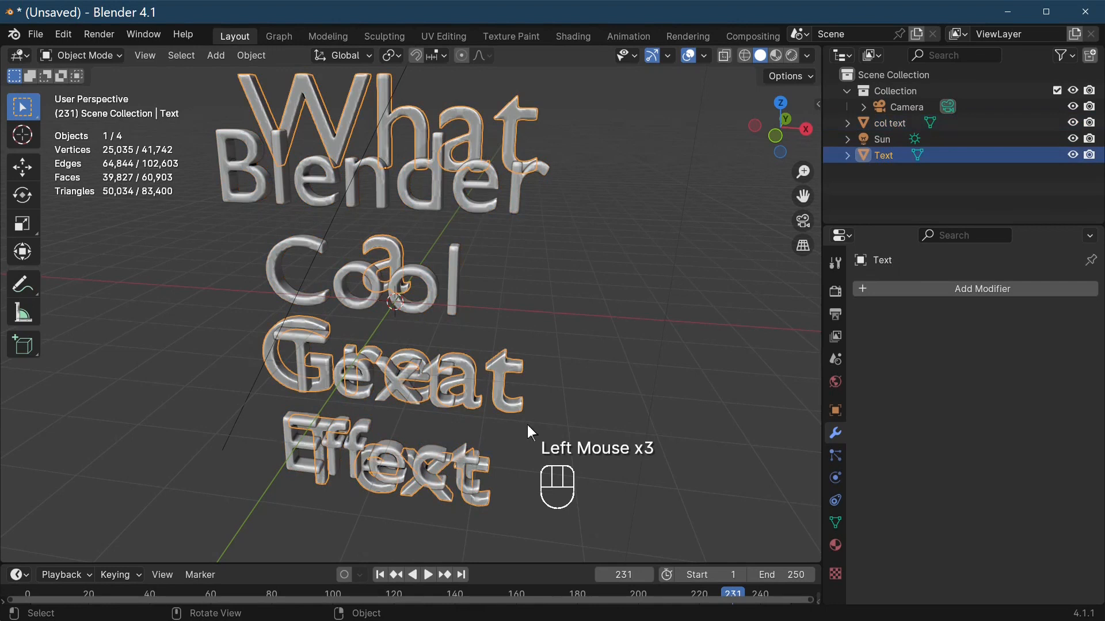
# - Toggle the viewport visibility of the What a Great Text mesh and of col text off and back on
pyautogui.click(1073, 155)
pyautogui.click(1074, 156)
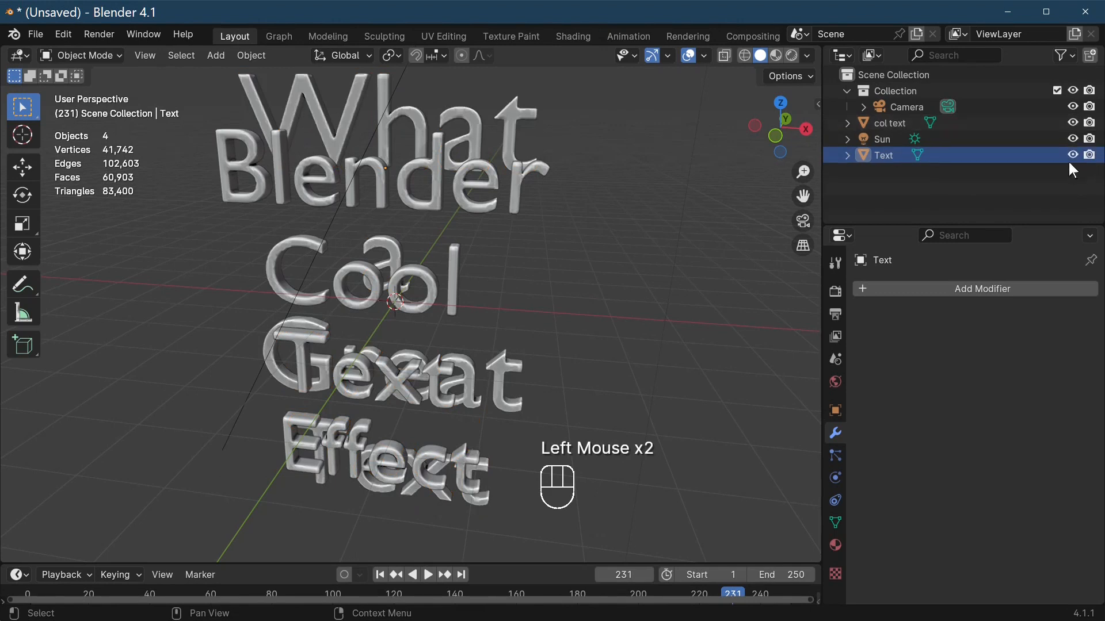
pyautogui.click(1074, 157)
pyautogui.click(1074, 156)
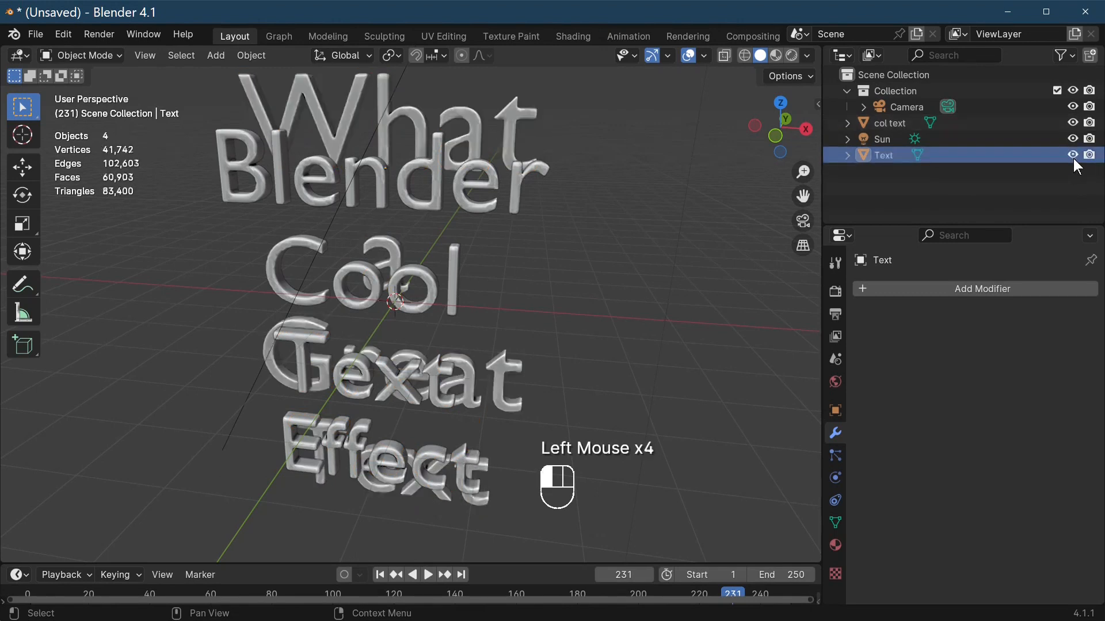
pyautogui.click(1074, 124)
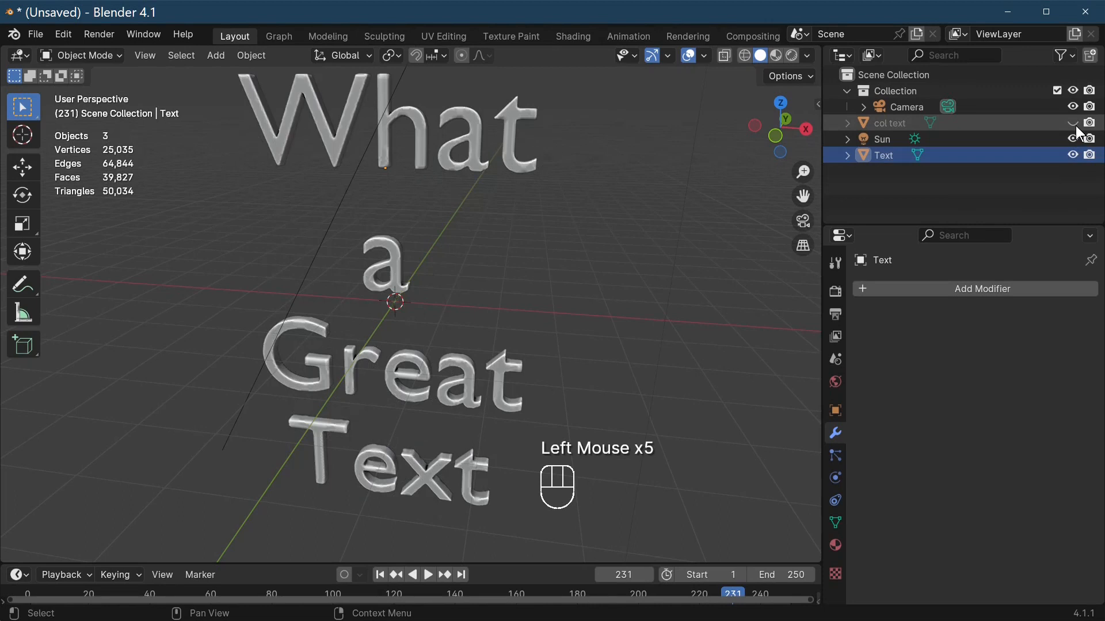
pyautogui.click(1076, 126)
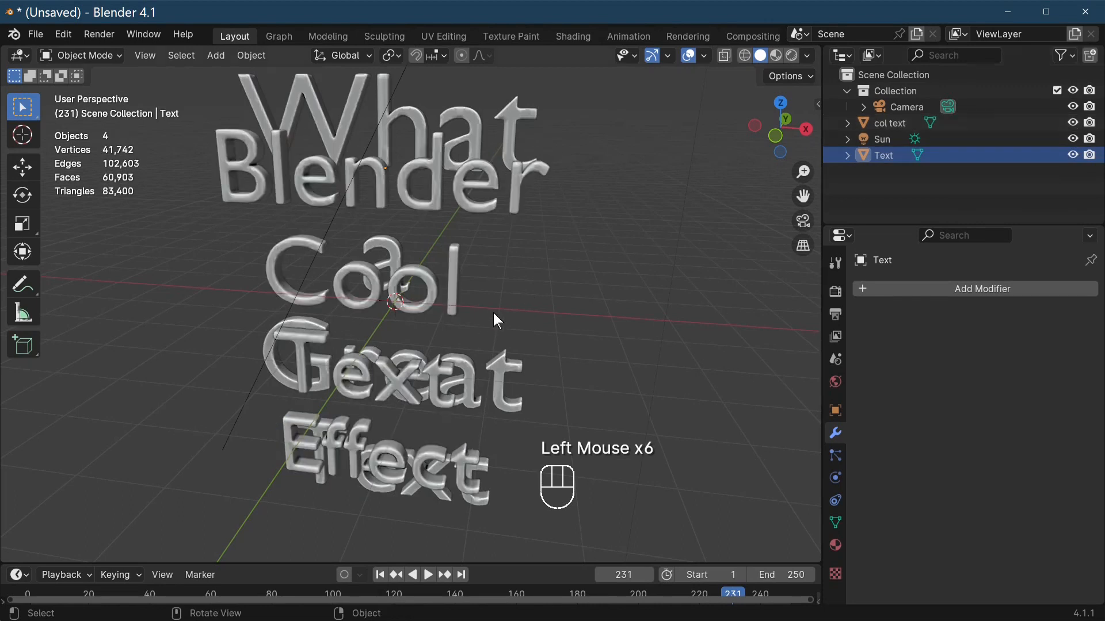
# - Select both text meshes together, with What a Great Text as the active object
pyautogui.click(436, 209)
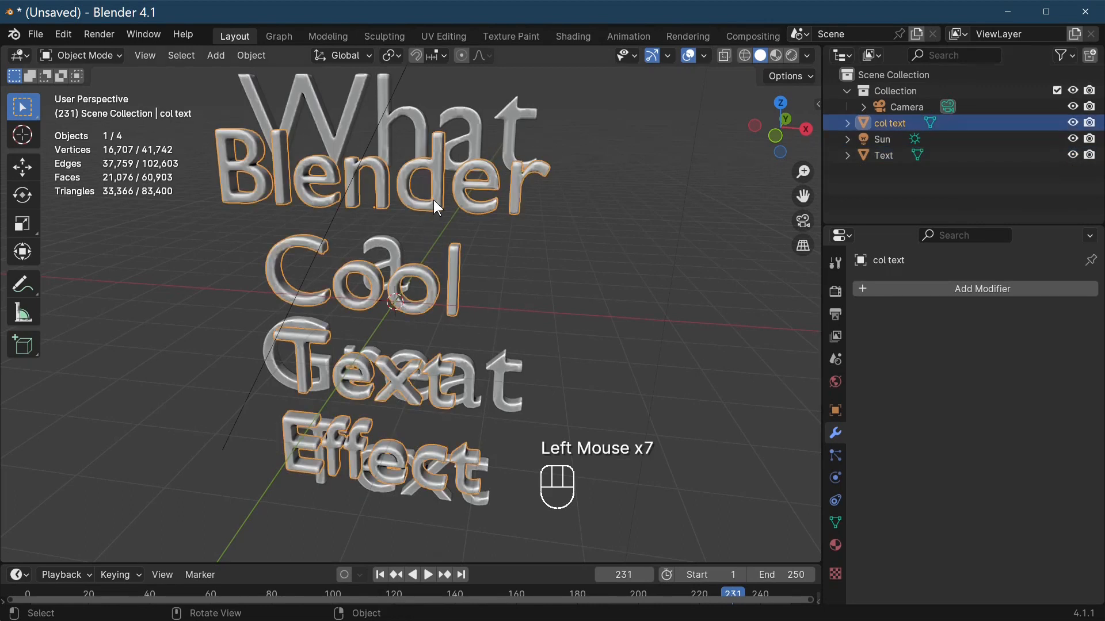
pyautogui.keyDown('shift'); pyautogui.click(396, 116); pyautogui.keyUp('shift')
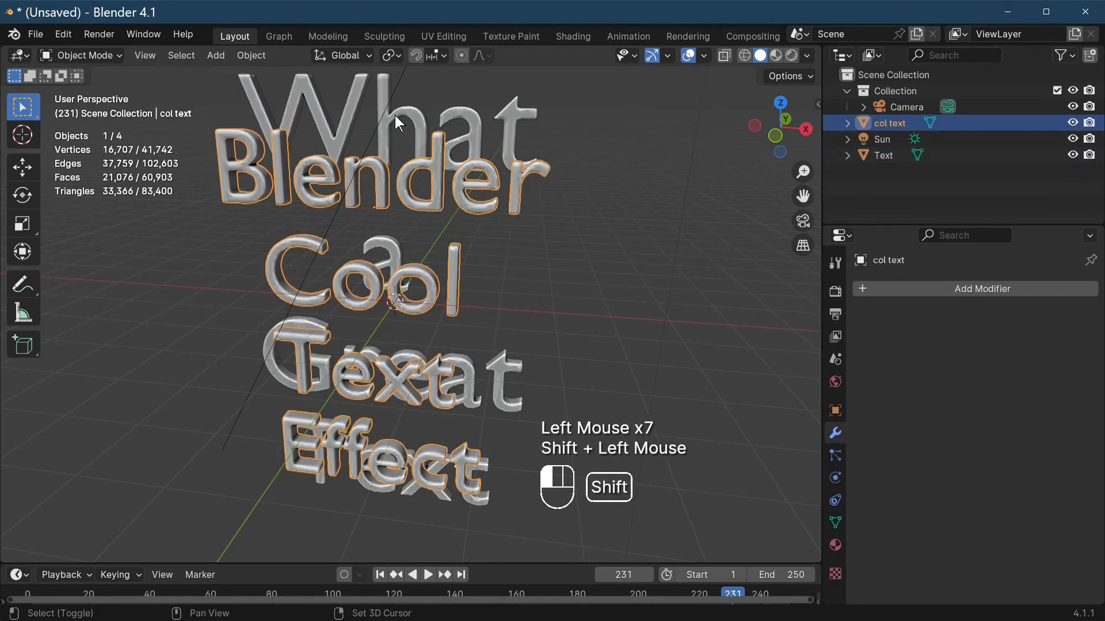
pyautogui.click(427, 205)
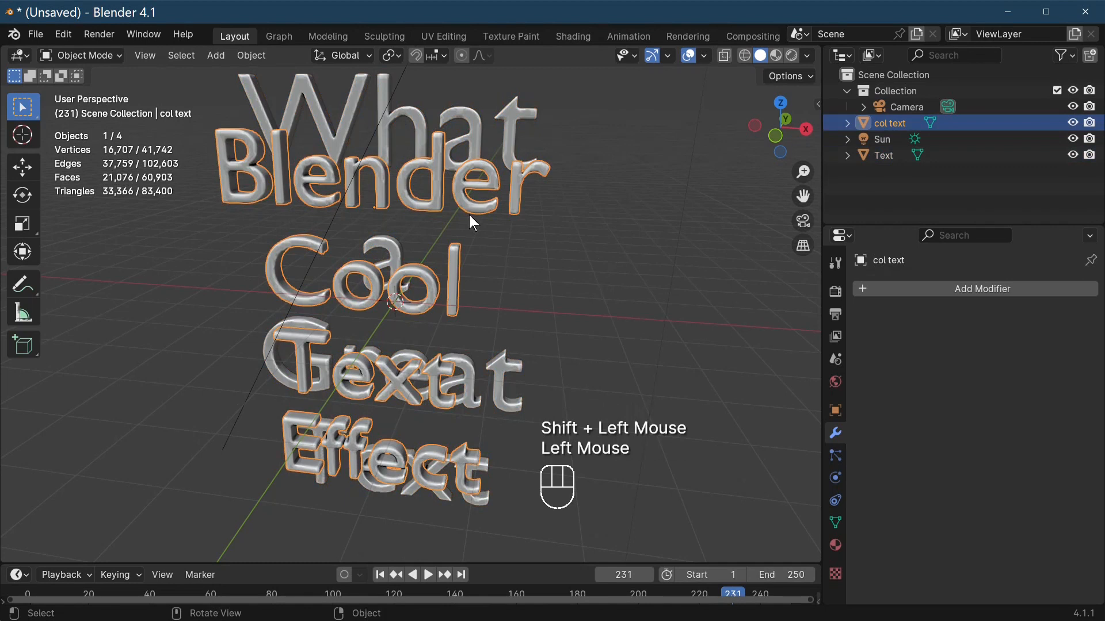
pyautogui.keyDown('shift'); pyautogui.click(478, 126); pyautogui.keyUp('shift')
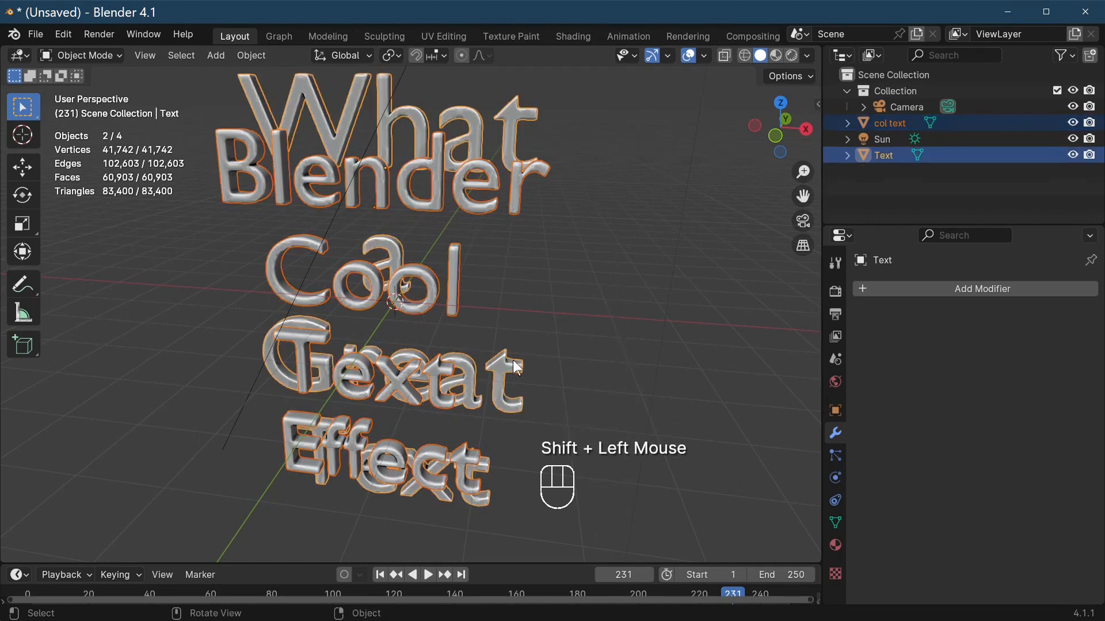
# - Apply the Quick Explode effect to both selected text meshes and expand its operator settings
pyautogui.scroll(-2, 505, 395)
pyautogui.moveTo(555, 377)
pyautogui.mouseDown(button='middle')
pyautogui.moveTo(559, 305)
pyautogui.moveTo(593, 351)
pyautogui.moveTo(554, 367)
pyautogui.mouseUp(button='middle')
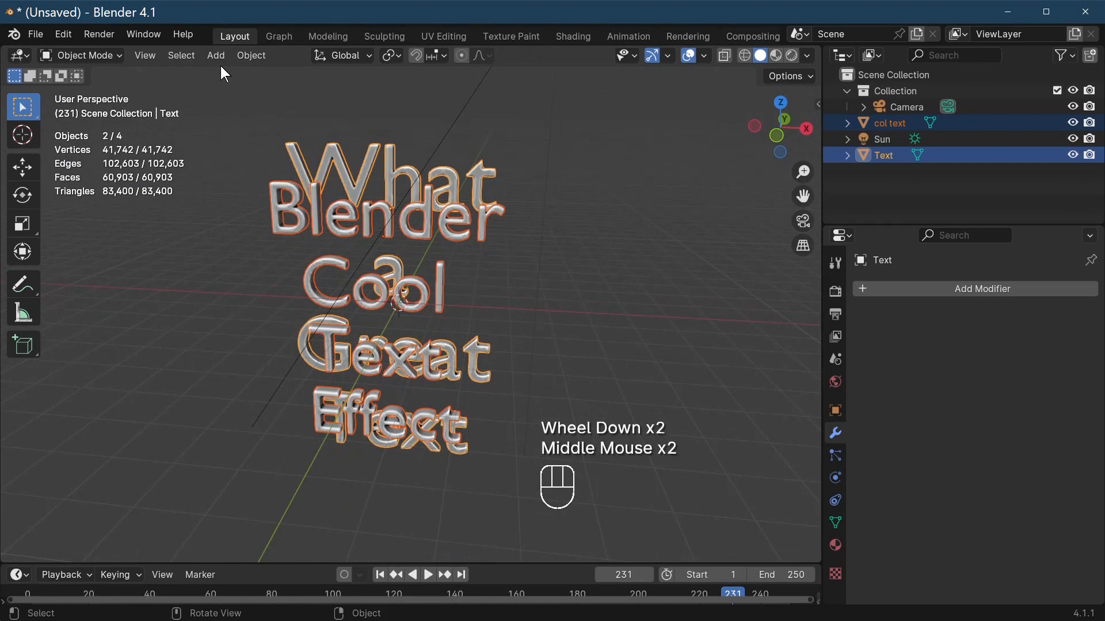
pyautogui.click(254, 56)
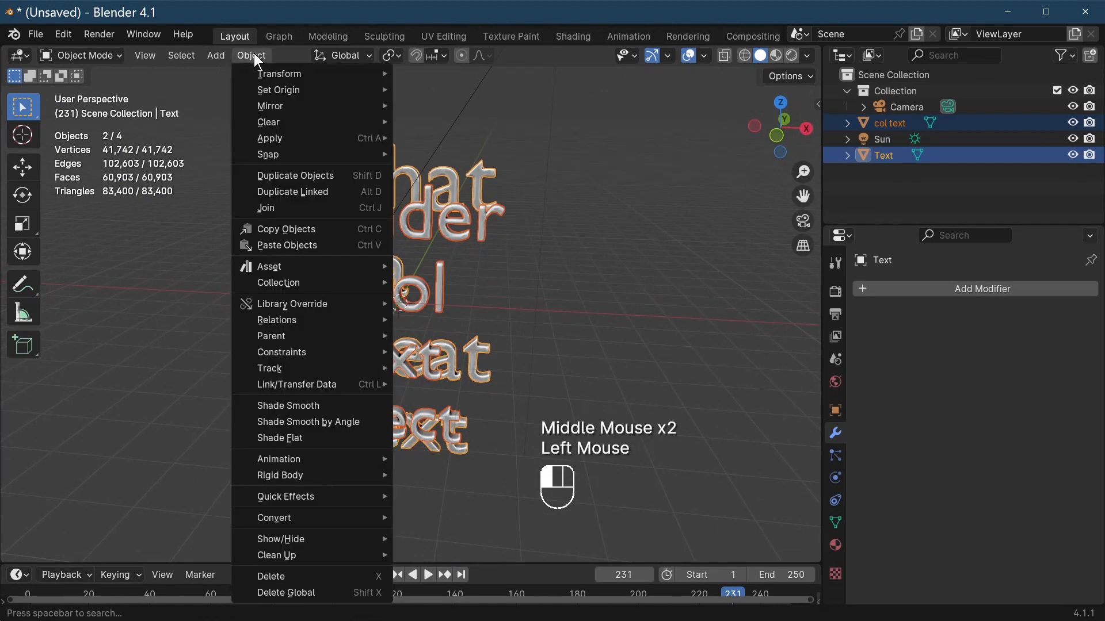
pyautogui.moveTo(323, 520)
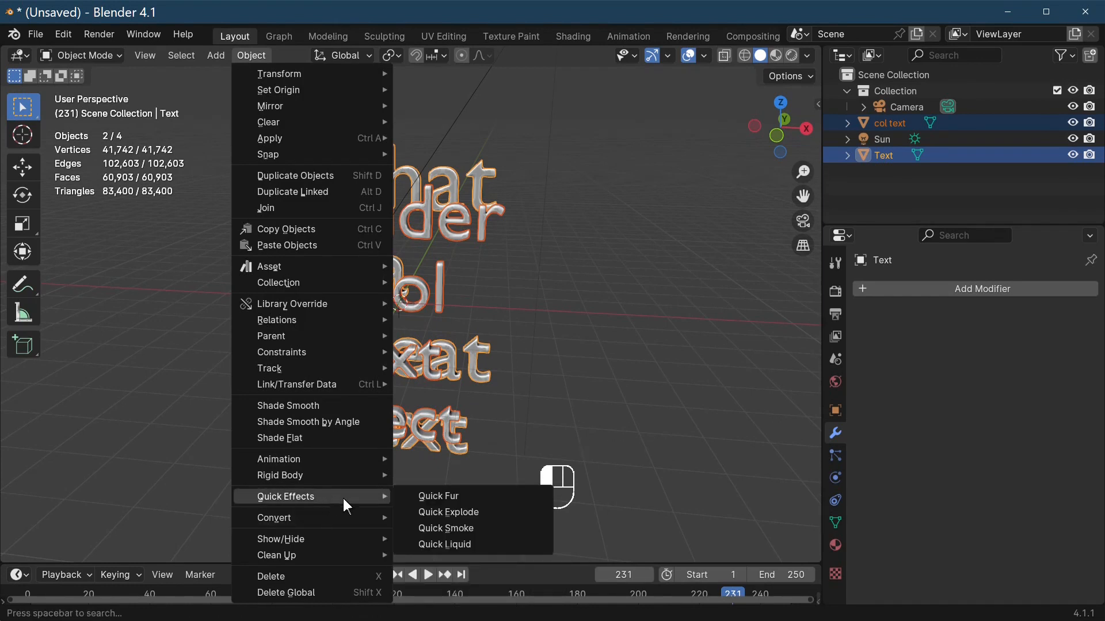
pyautogui.click(476, 512)
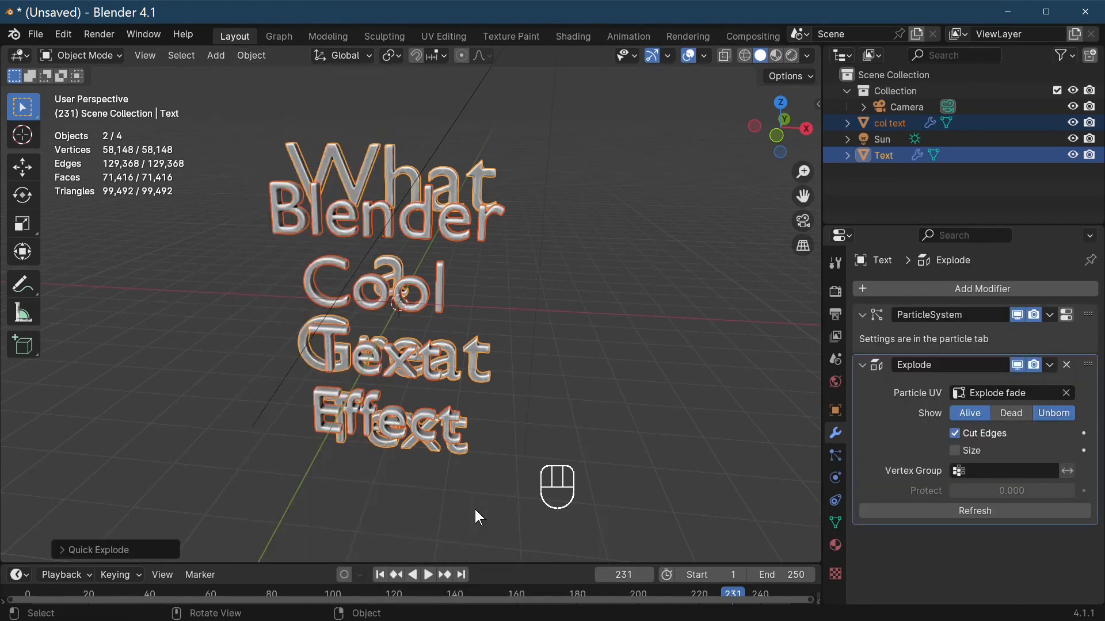
pyautogui.click(84, 548)
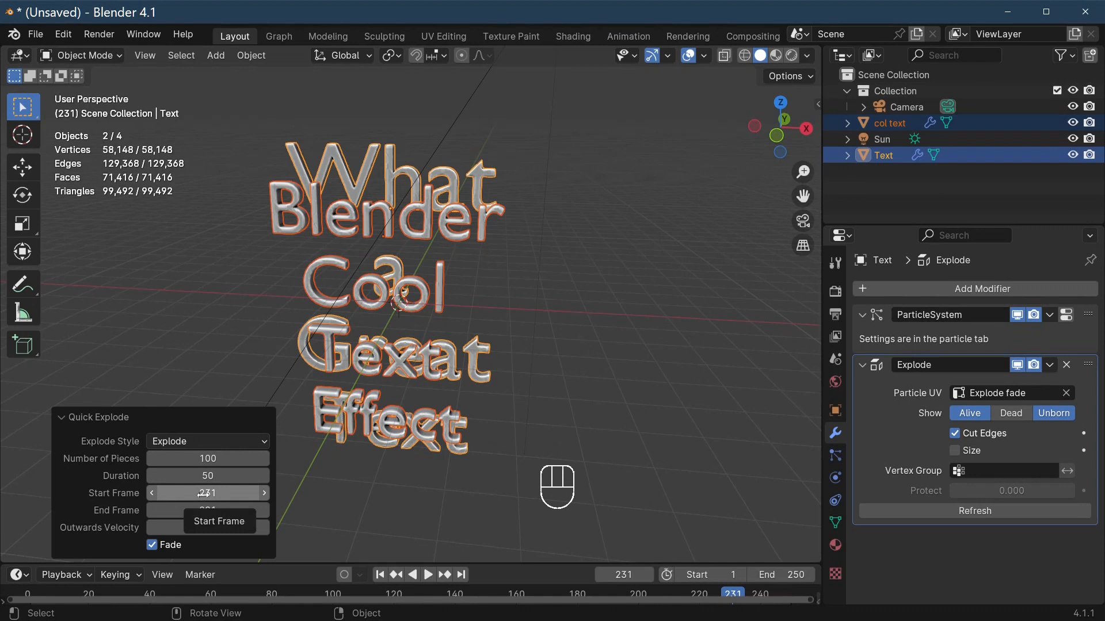
# - Set the Quick Explode start frame to 20 and the end frame to 180
pyautogui.click(203, 493)
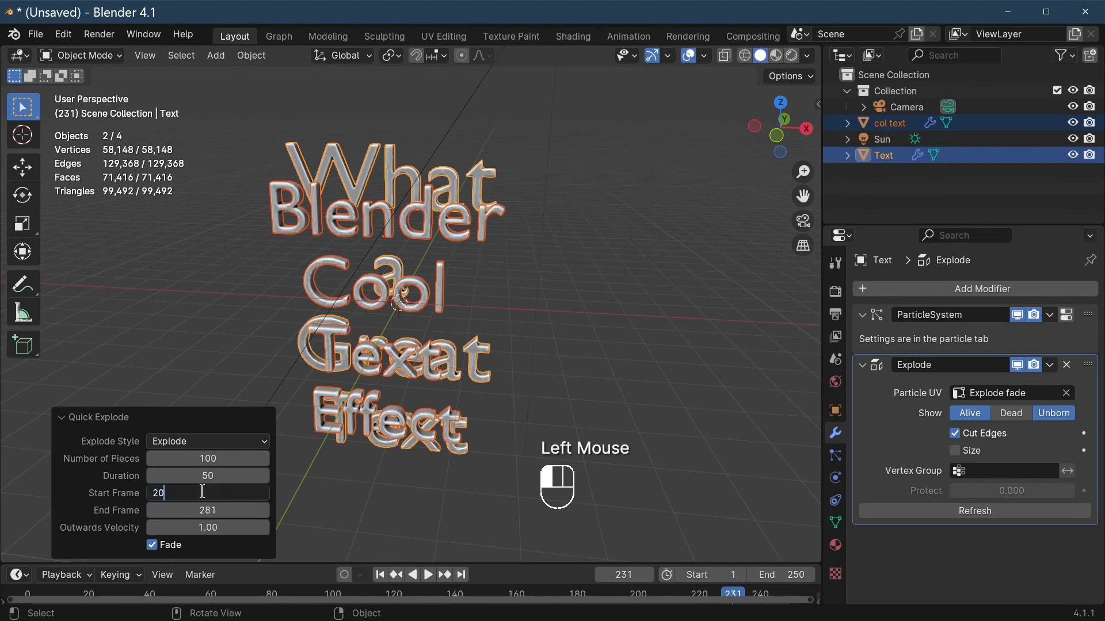
pyautogui.write('20')
pyautogui.click(167, 521)
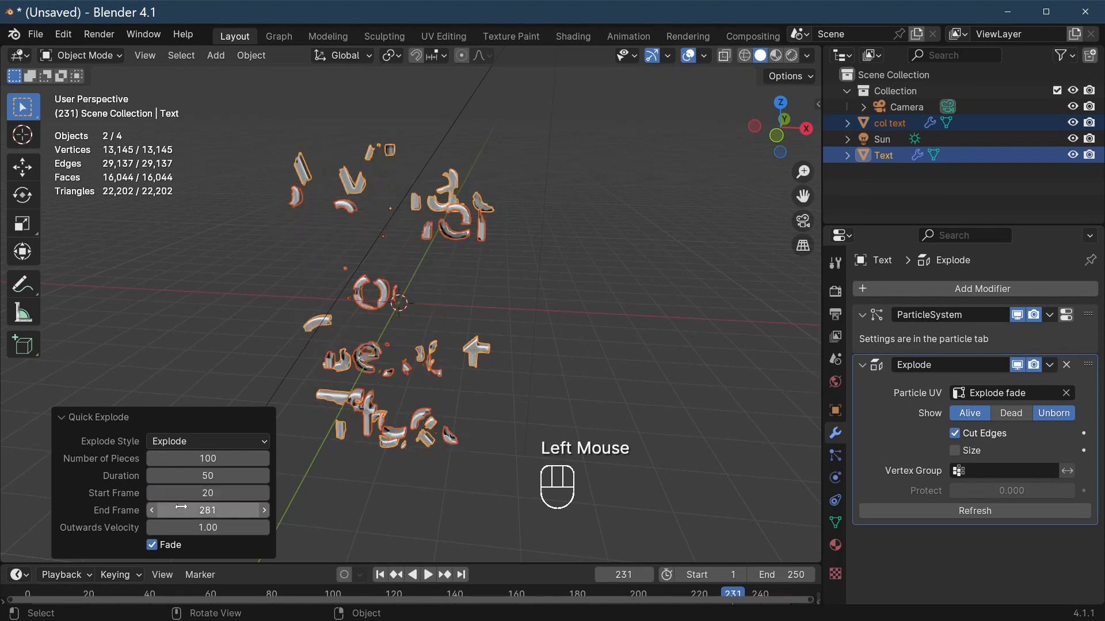
pyautogui.doubleClick(181, 508)
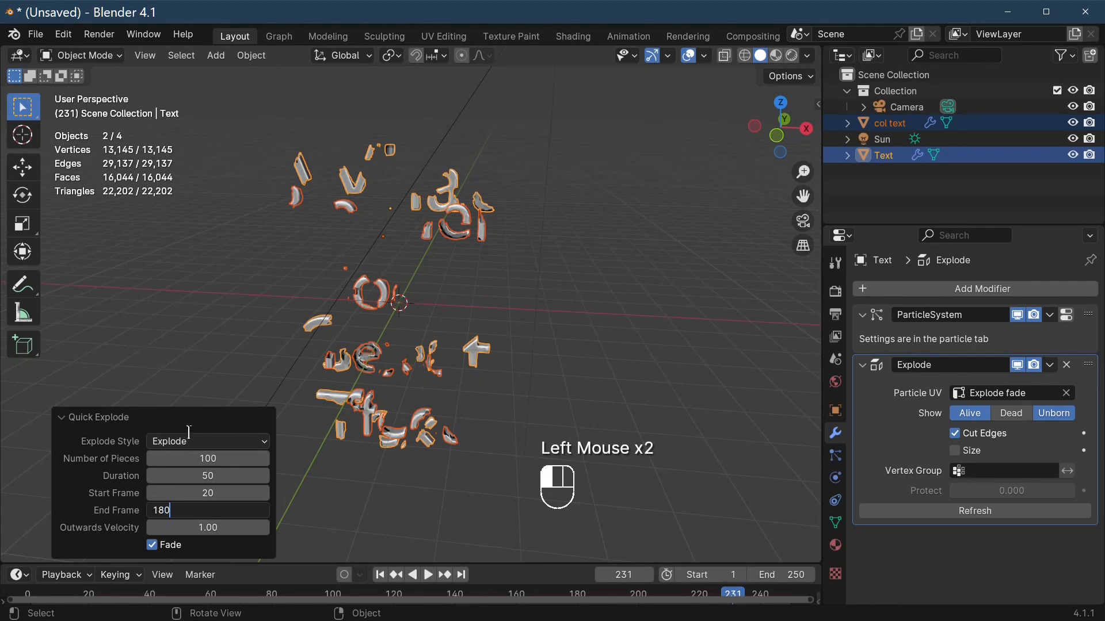
pyautogui.press('Return')
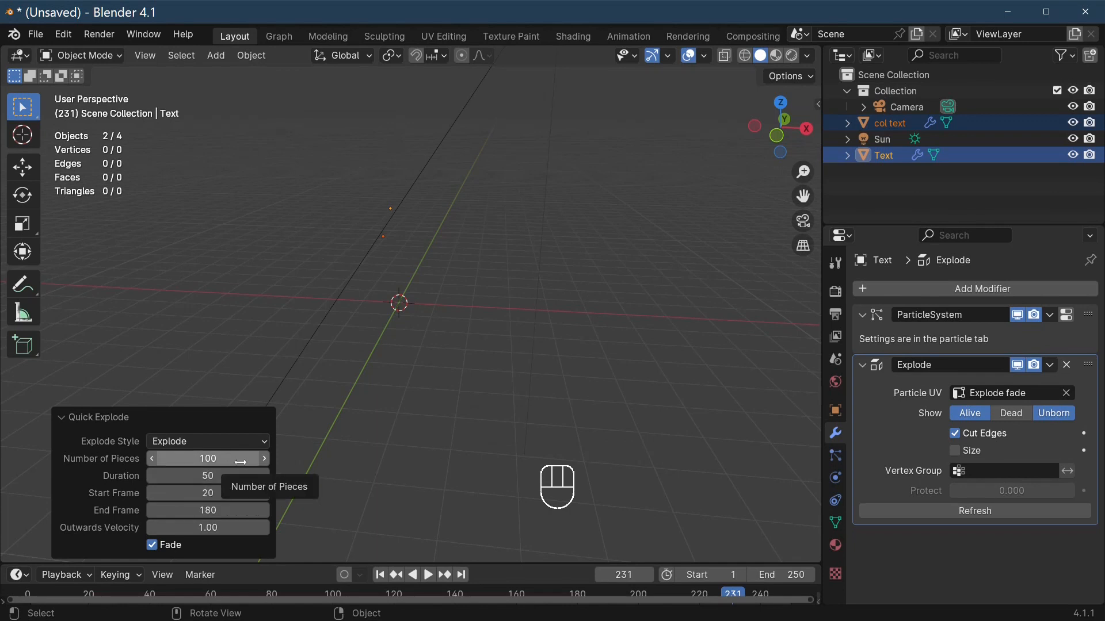
# - Switch the explode style to Blend and play the animation to preview the transition between the two texts
pyautogui.click(208, 442)
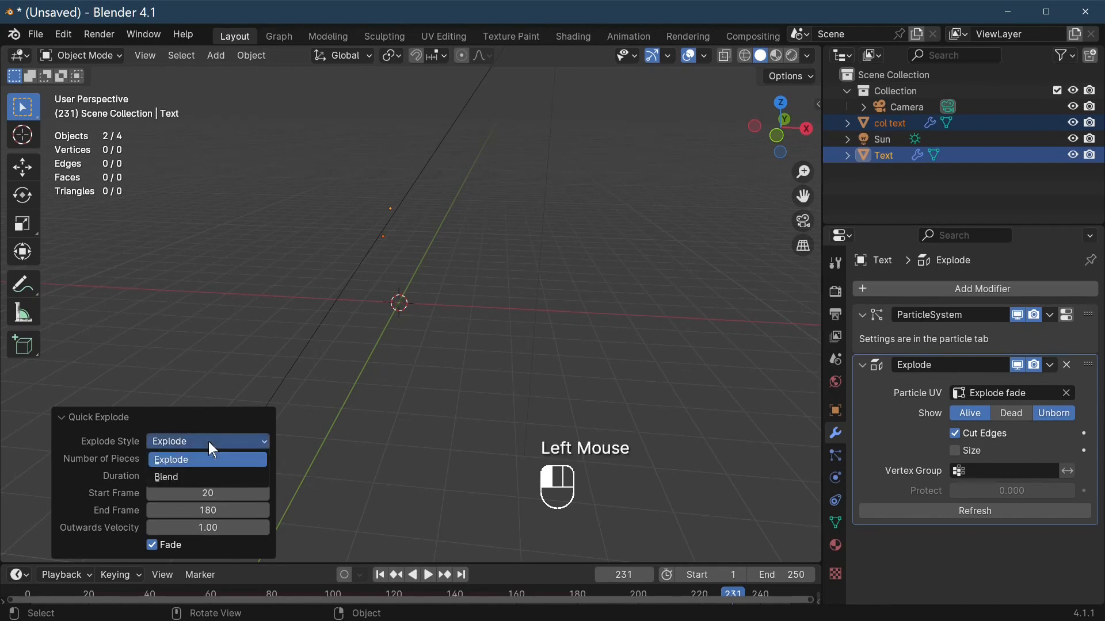
pyautogui.click(191, 479)
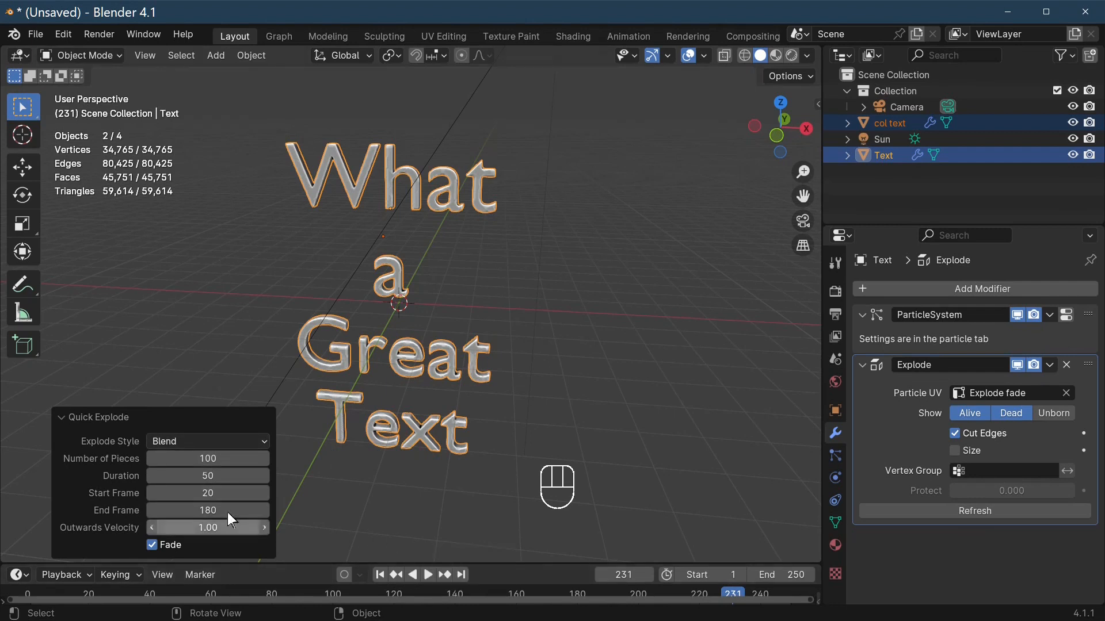
pyautogui.click(426, 576)
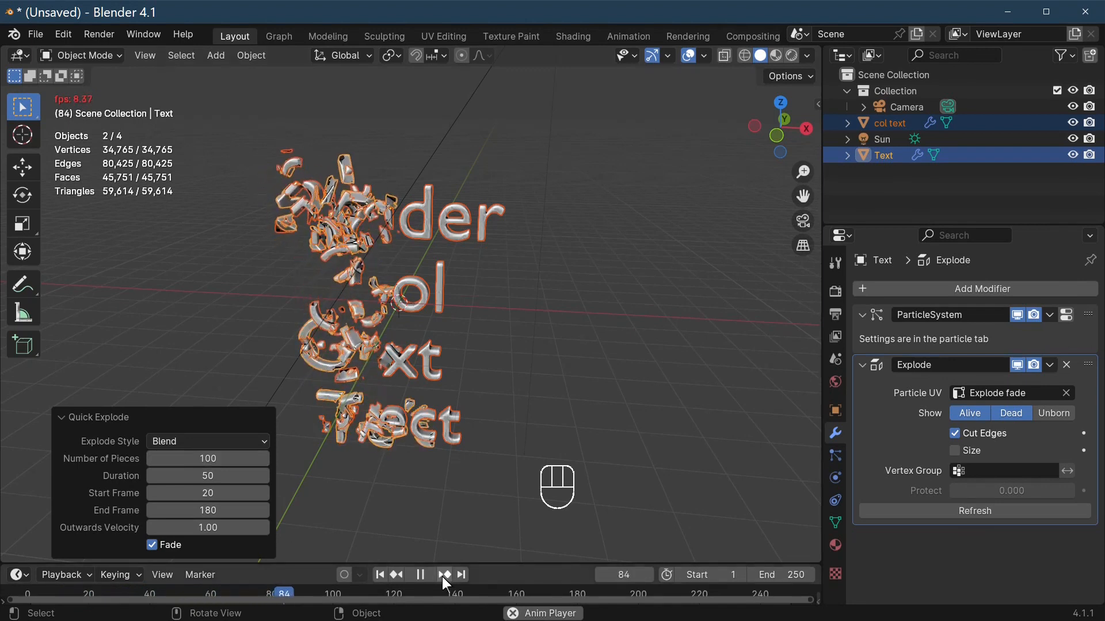
pyautogui.click(420, 577)
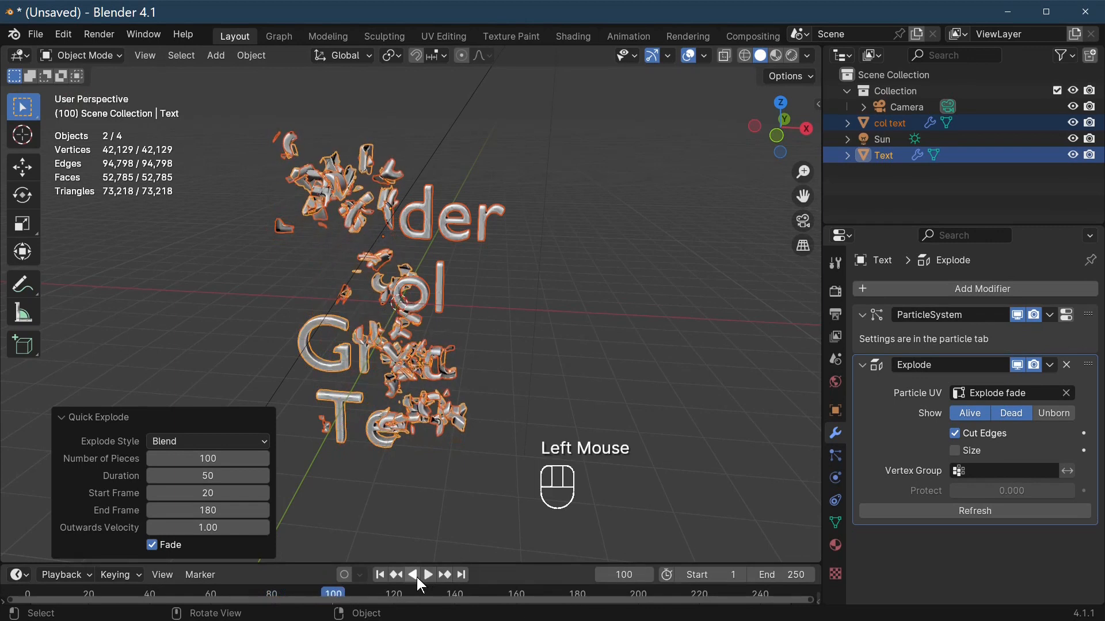
pyautogui.click(425, 574)
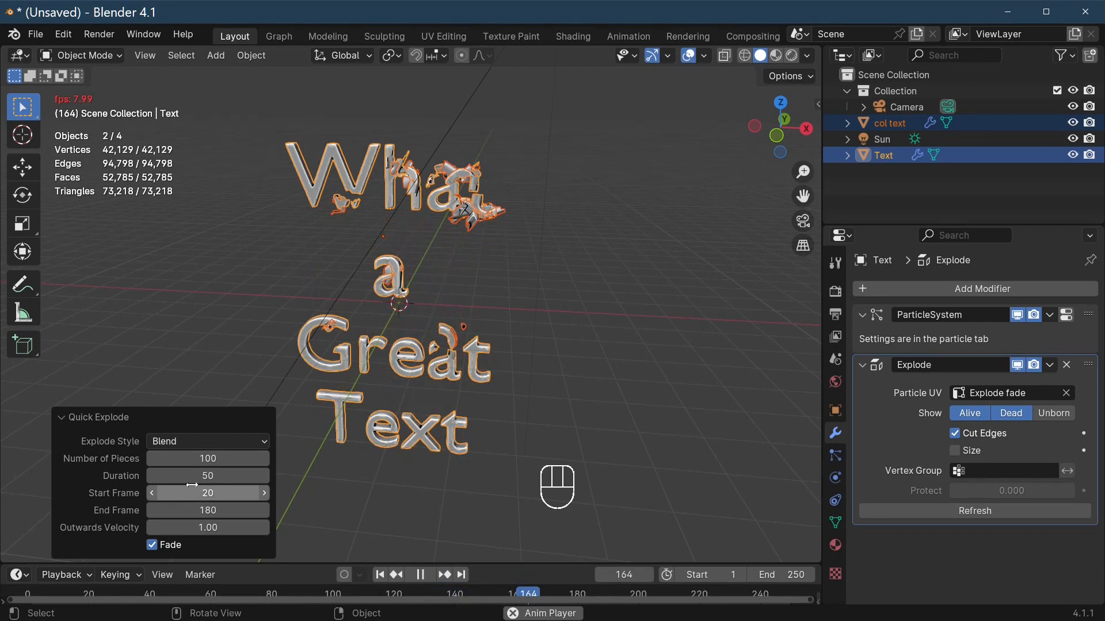
# - Try 200 and then 1000 as the number of Quick Explode pieces while the animation plays
pyautogui.click(206, 458)
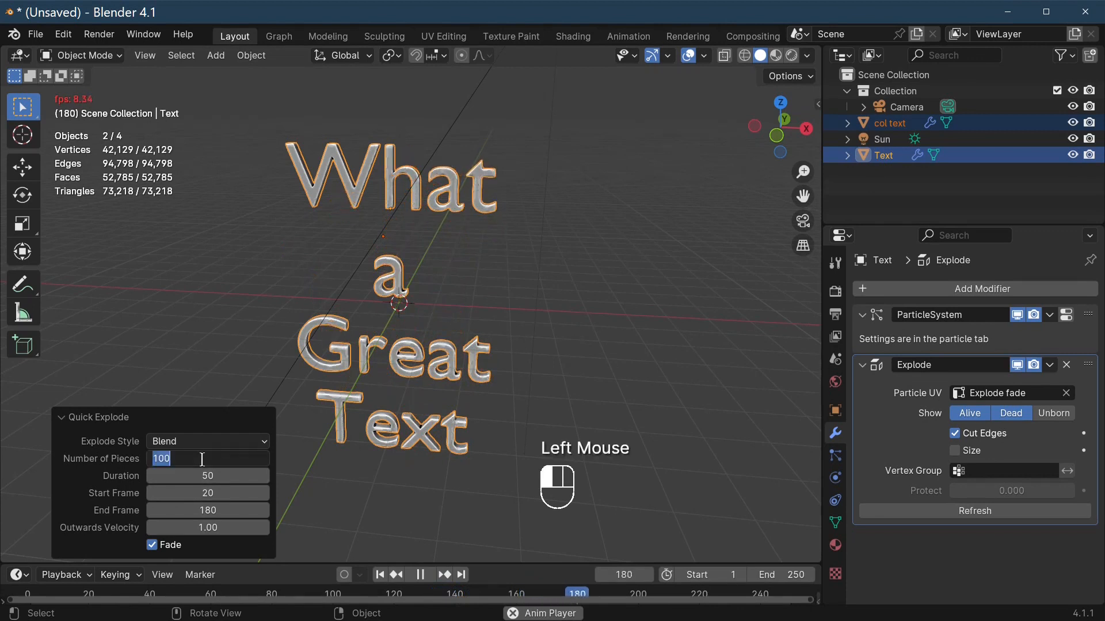
pyautogui.write('200')
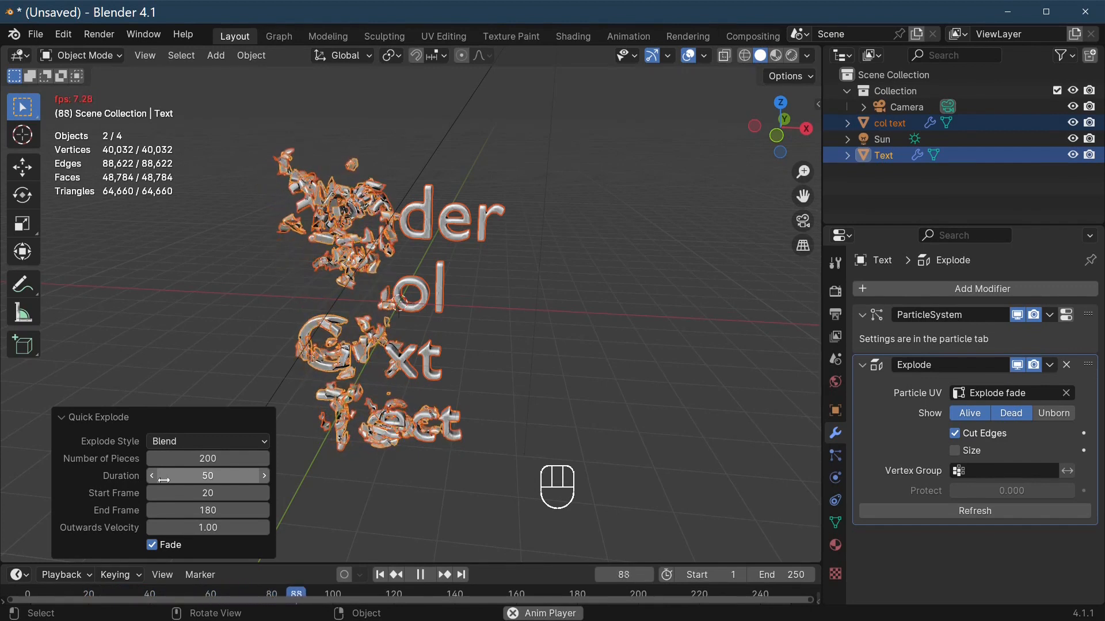
pyautogui.click(200, 458)
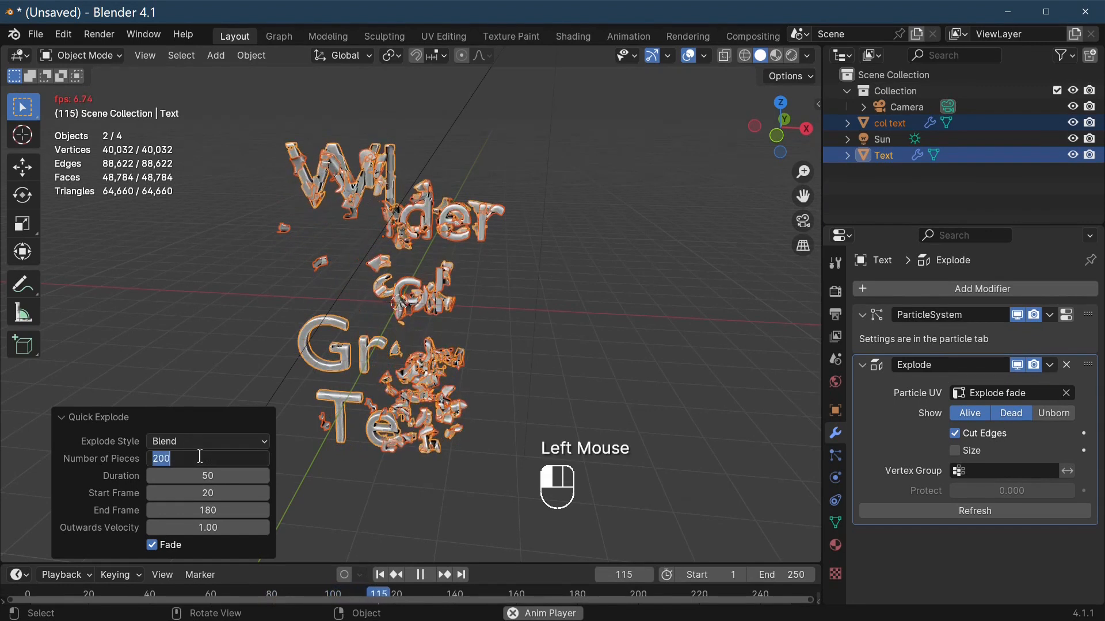
pyautogui.write('10')
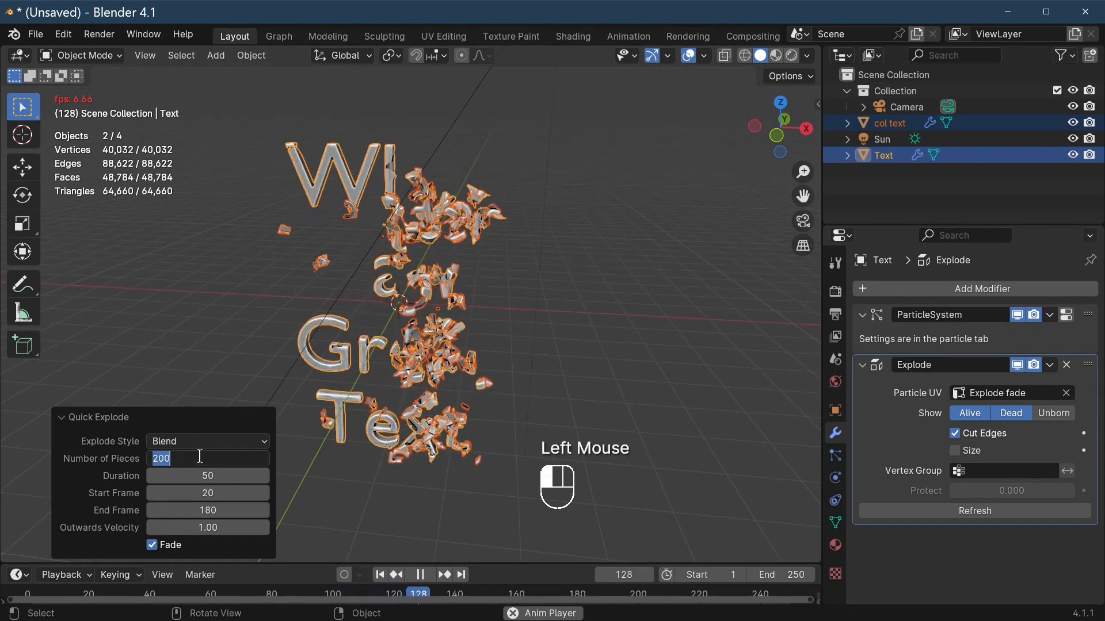
pyautogui.write('00')
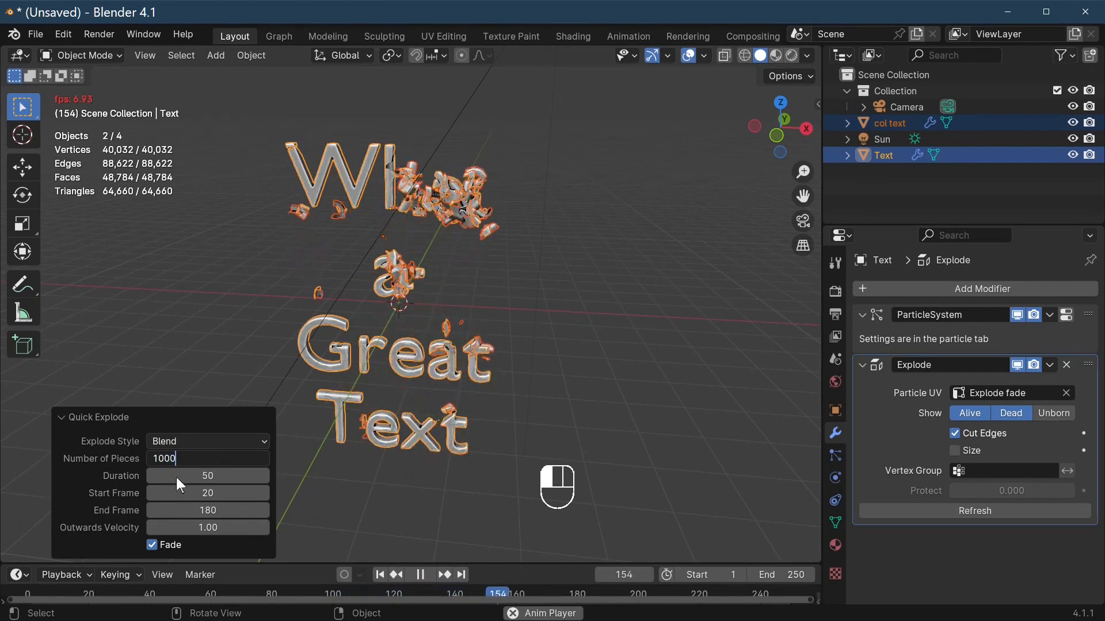
pyautogui.press('Return')
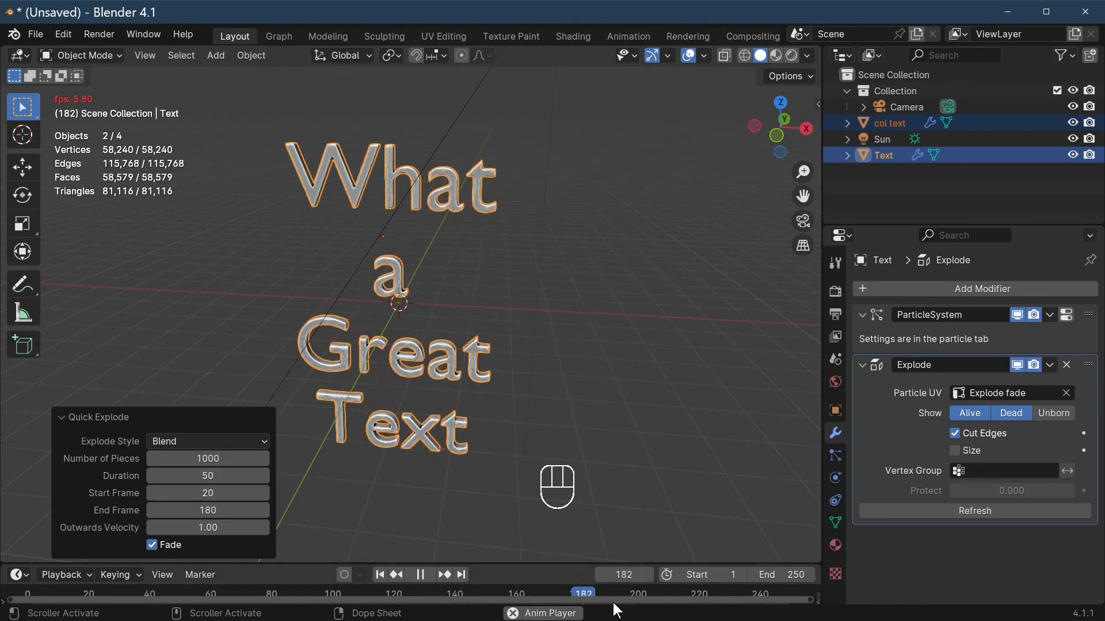
# - Try outwards velocities of 4 and then 10 for the exploding pieces
pyautogui.click(208, 526)
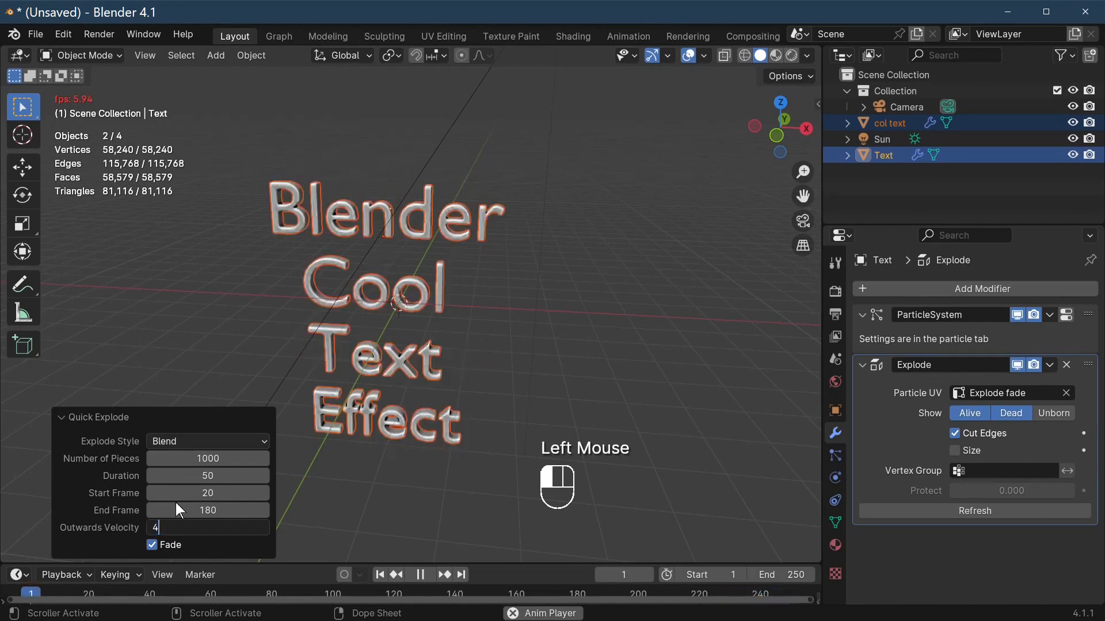
pyautogui.press('Return')
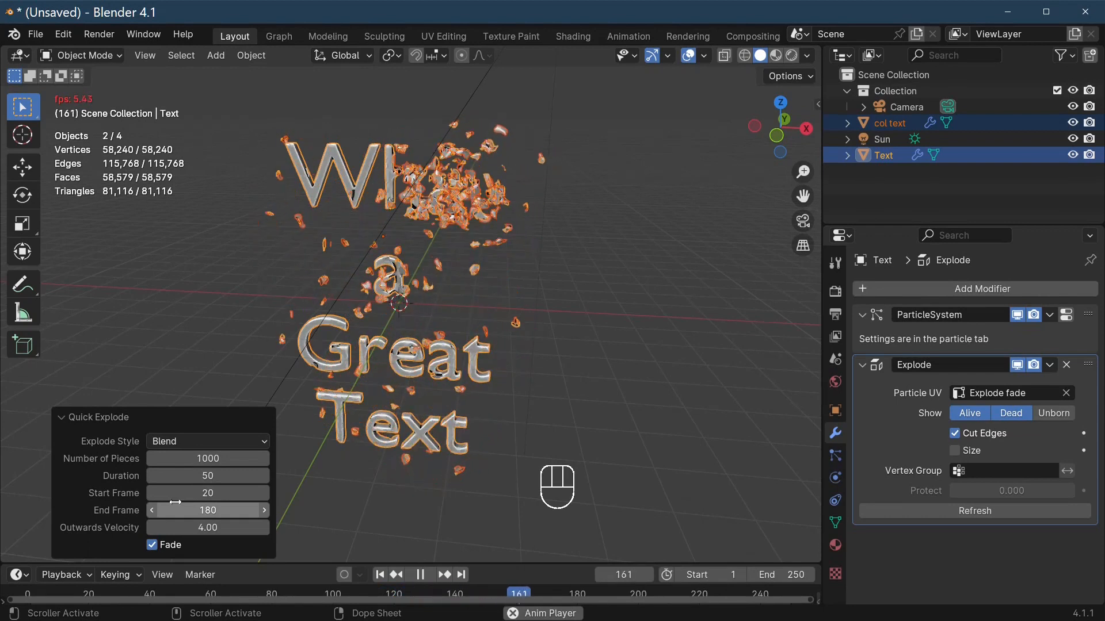
pyautogui.click(191, 528)
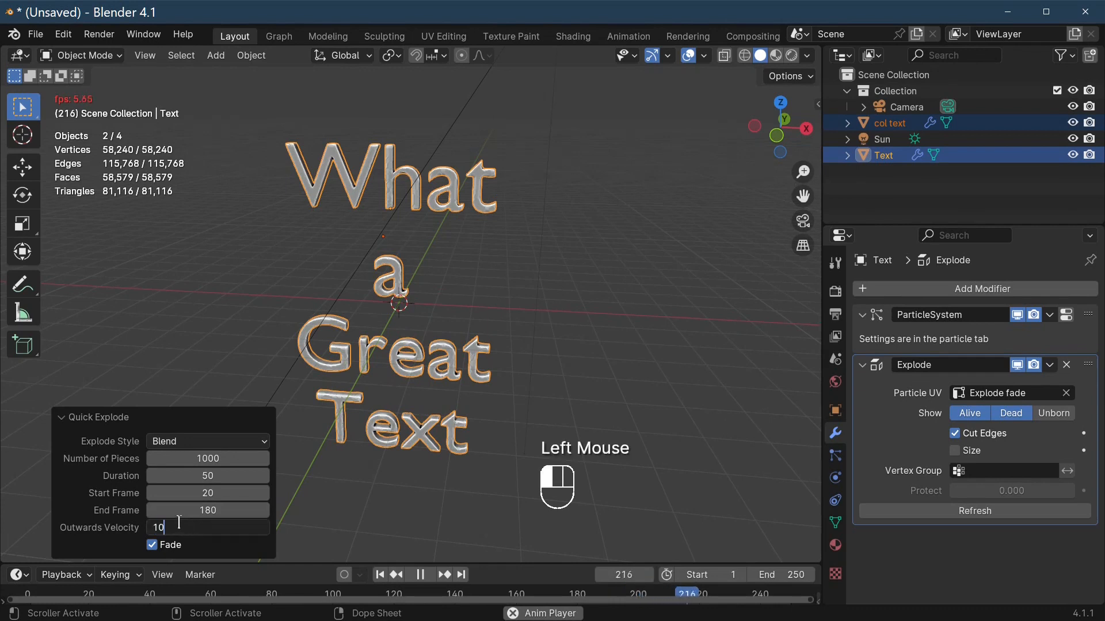
pyautogui.write('10')
pyautogui.press('Return')
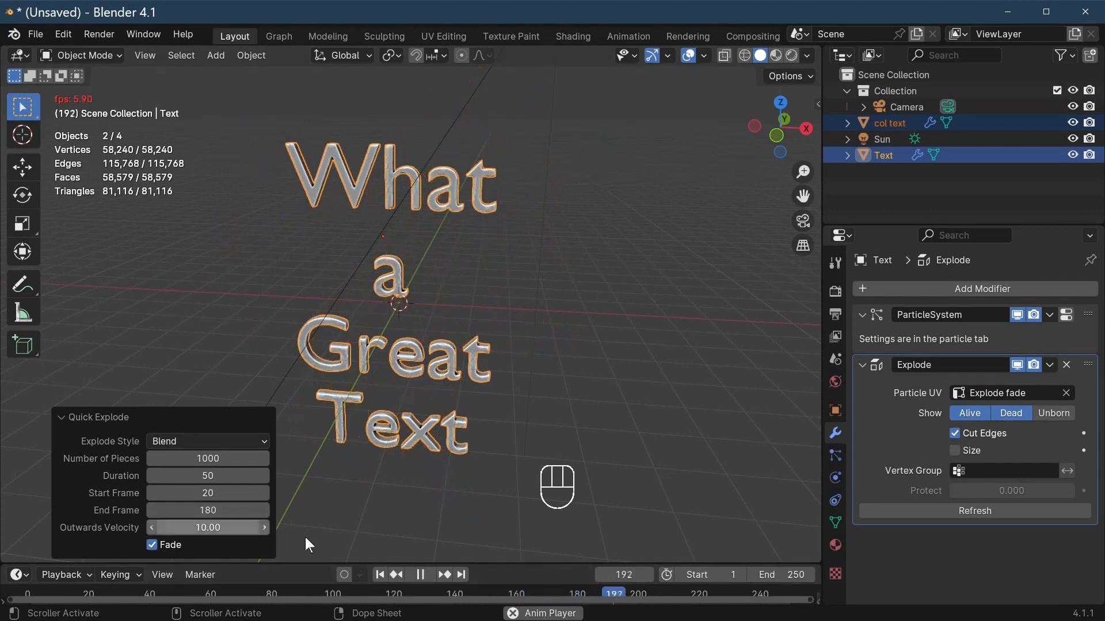
# - Try Quick Explode durations of 10 and then 1 while the animation plays
pyautogui.click(206, 476)
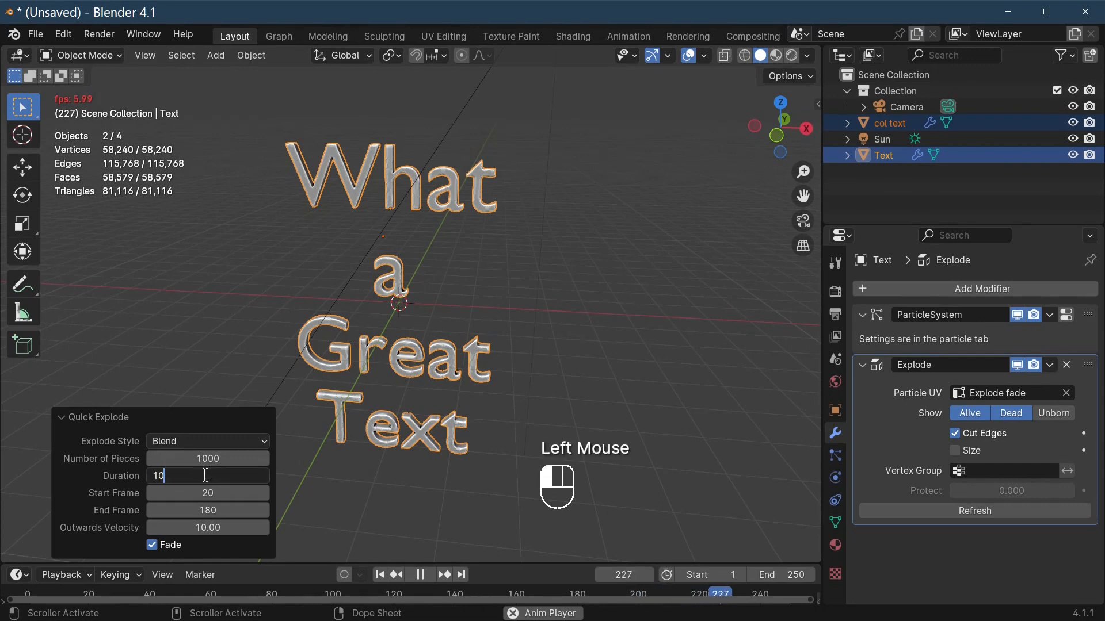
pyautogui.click(186, 493)
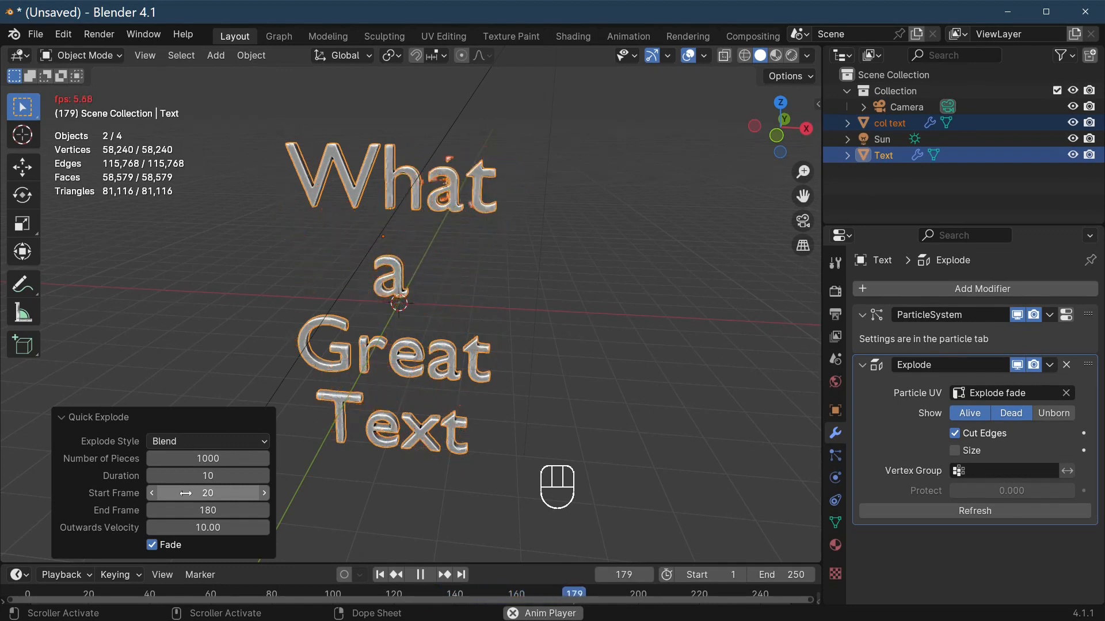
pyautogui.click(190, 475)
pyautogui.write('1')
pyautogui.click(185, 491)
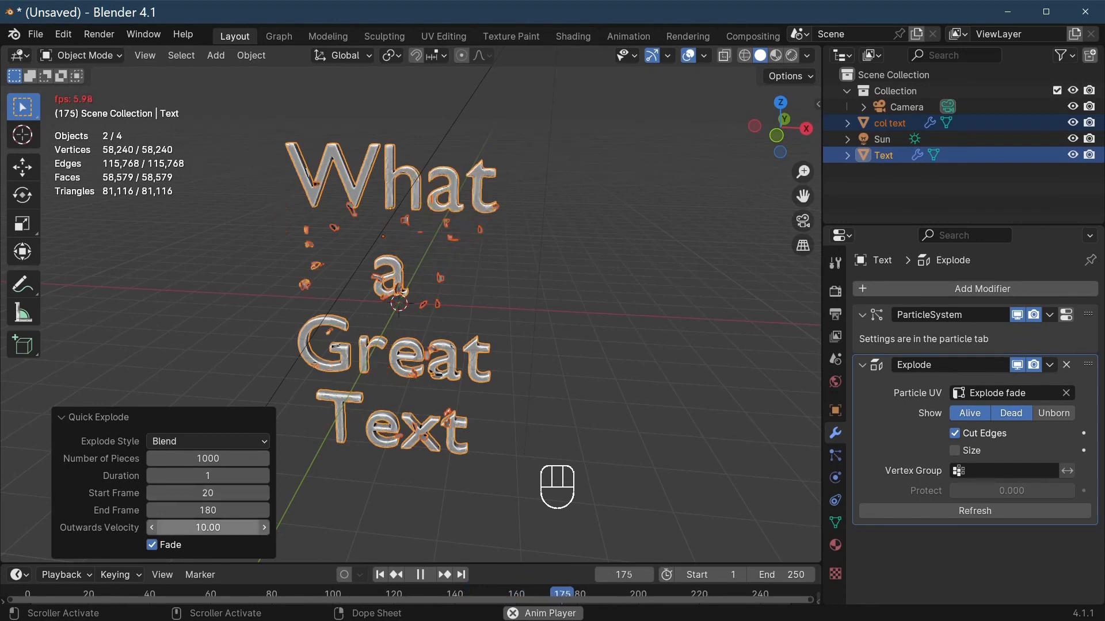
# - Set the outwards velocity to 1 and the Quick Explode duration to 40
pyautogui.click(191, 528)
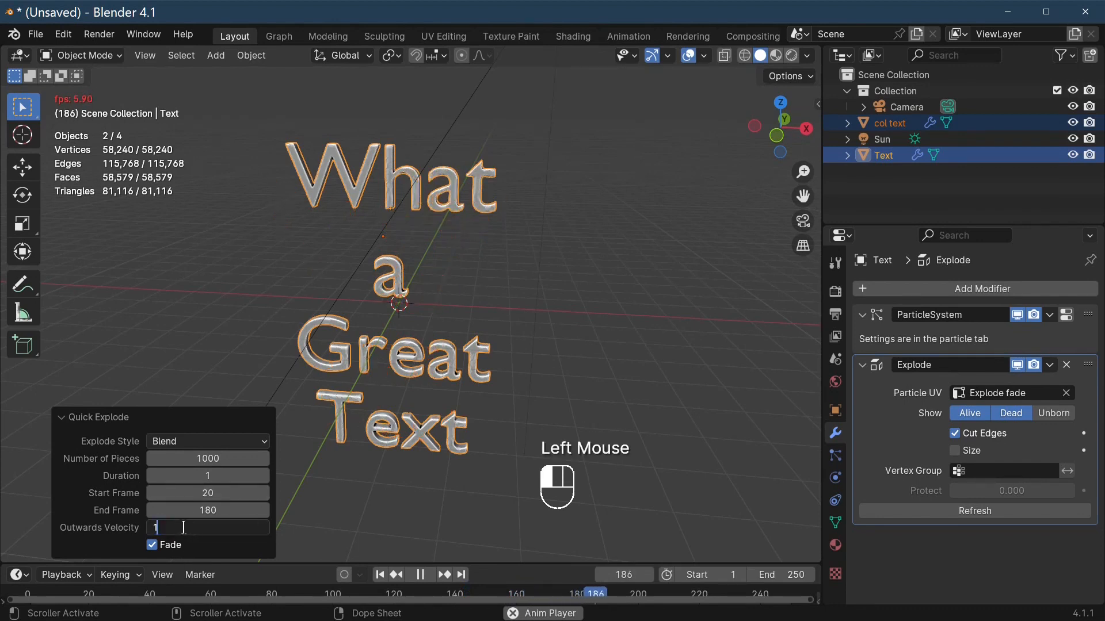
pyautogui.press('Return')
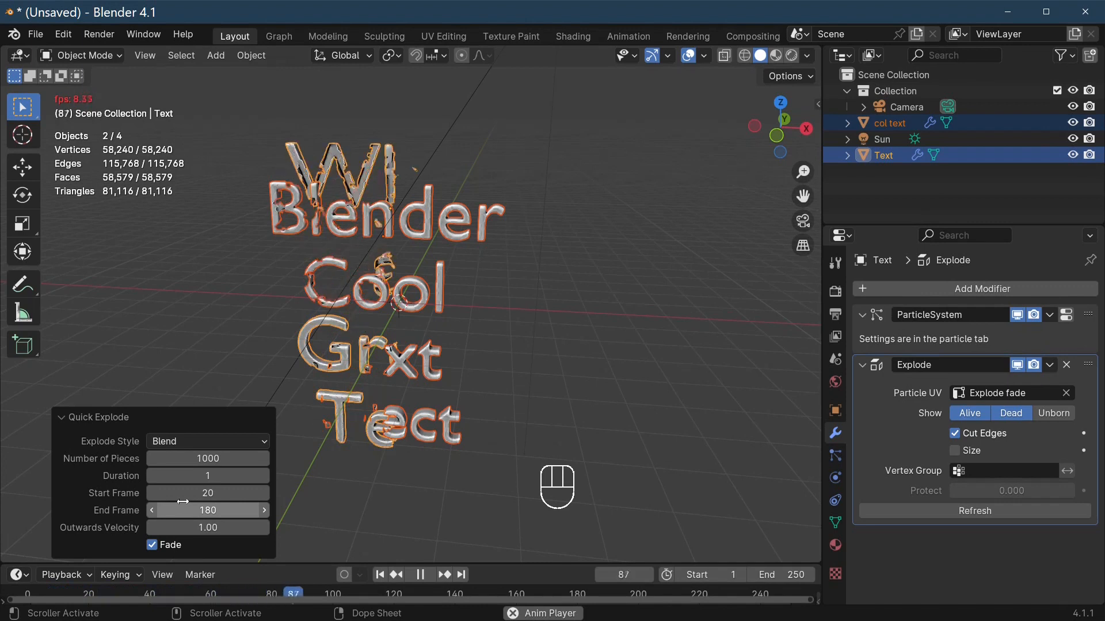
pyautogui.click(197, 476)
pyautogui.write('4')
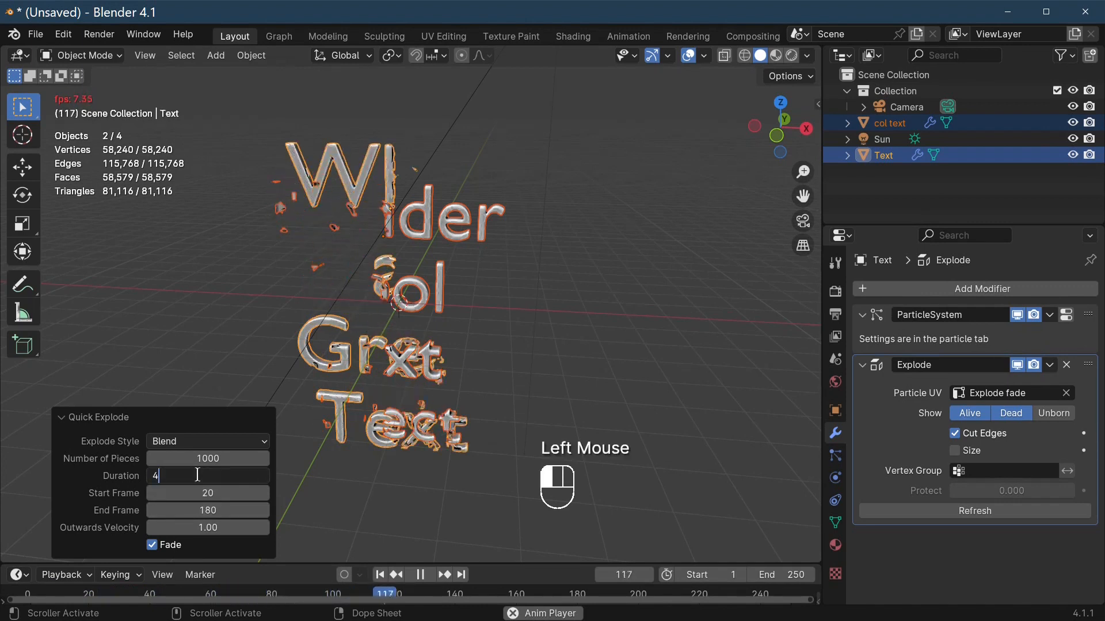
pyautogui.write('0')
pyautogui.press('Return')
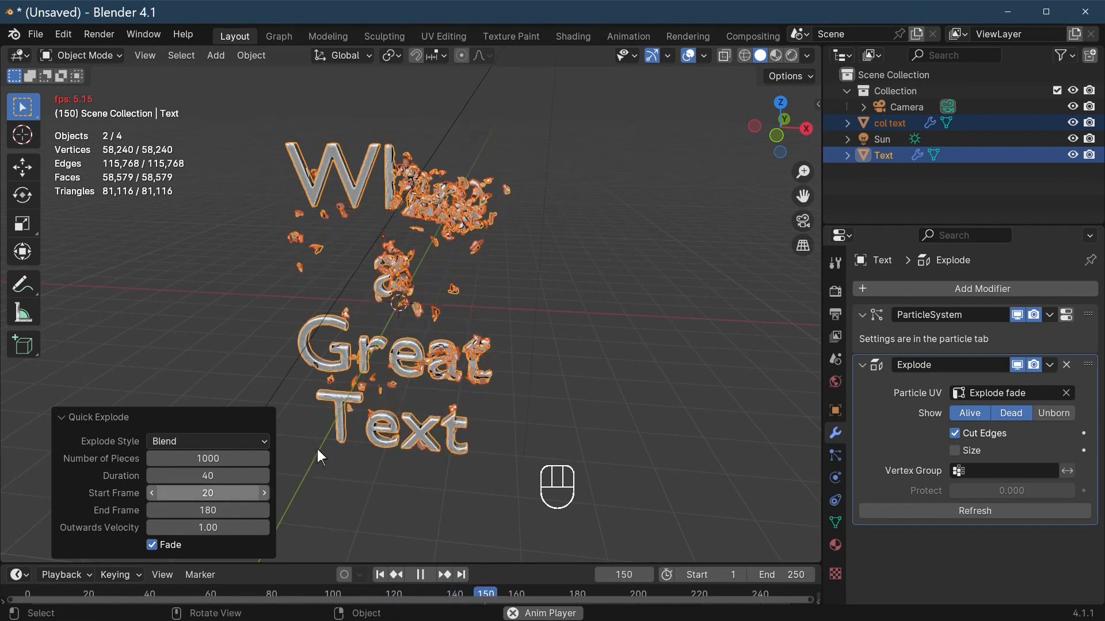
# - Try 10000 pieces together with an outwards velocity of 10 for the explosion
pyautogui.click(196, 459)
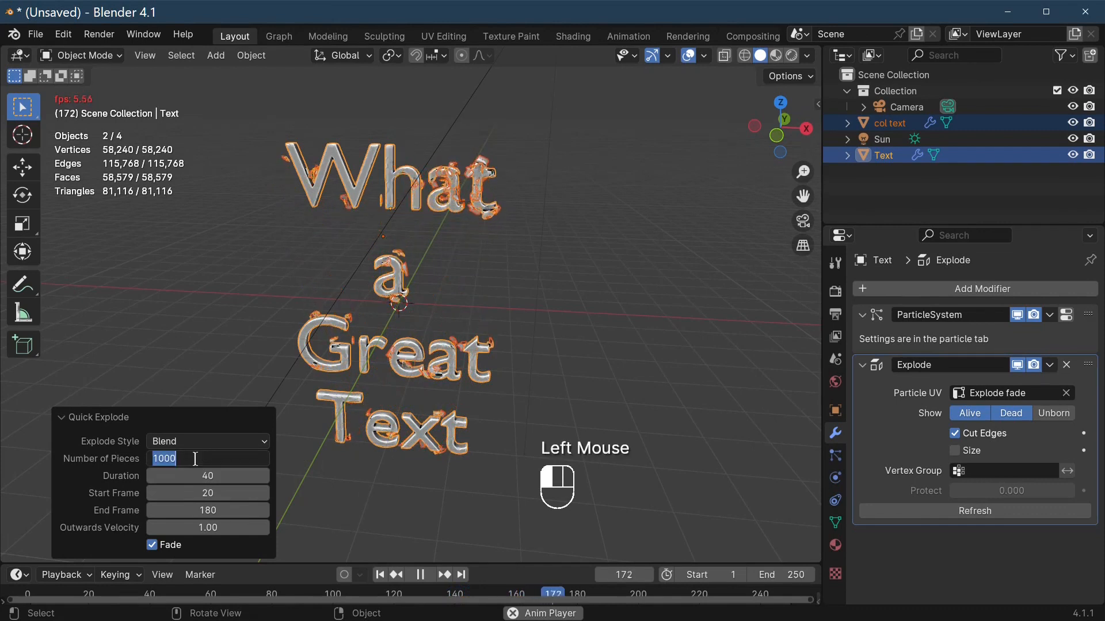
pyautogui.write('1000')
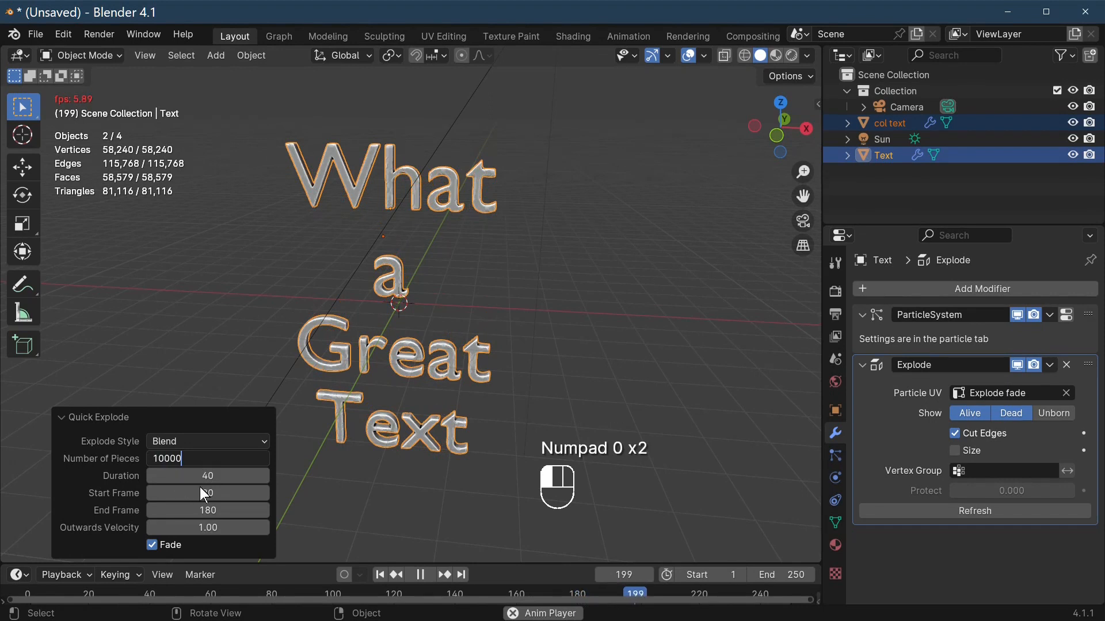
pyautogui.press('Return')
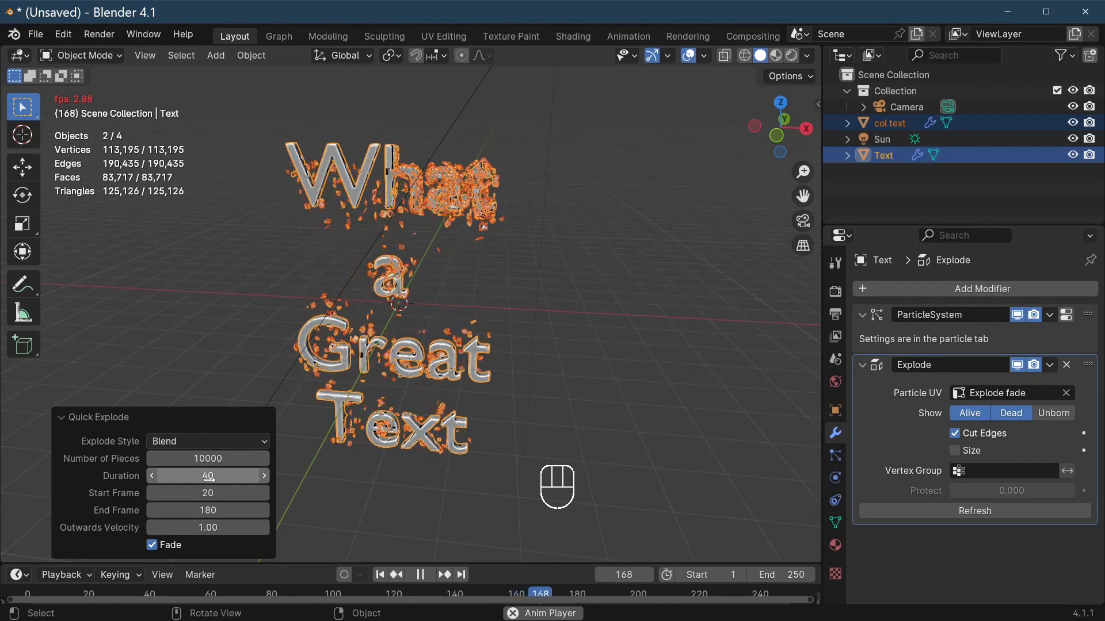
pyautogui.click(201, 527)
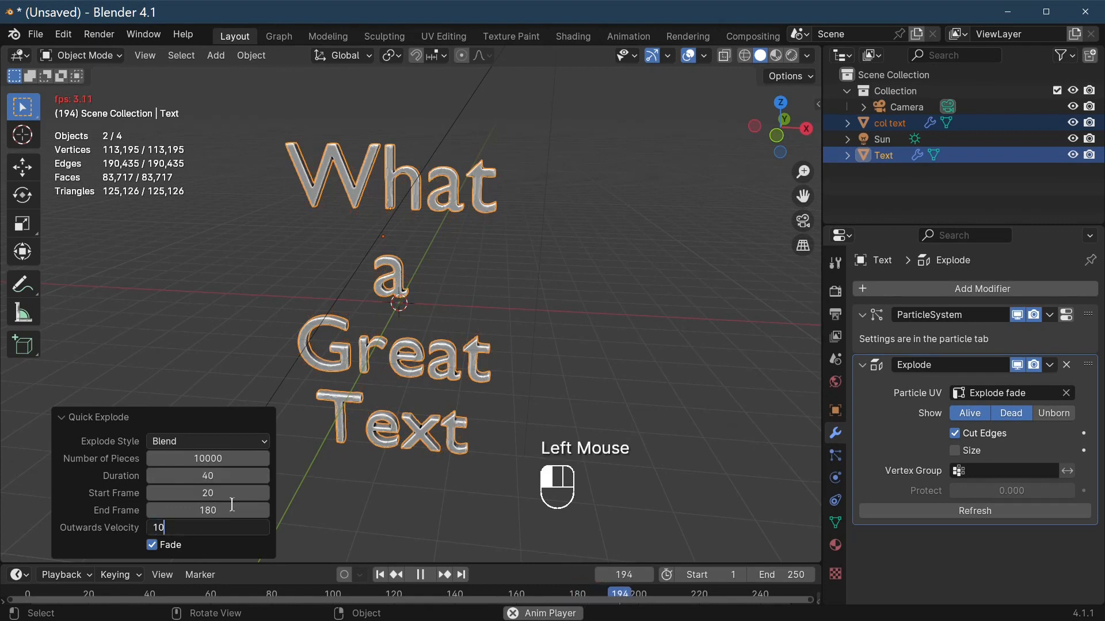
pyautogui.write('10')
pyautogui.press('Return')
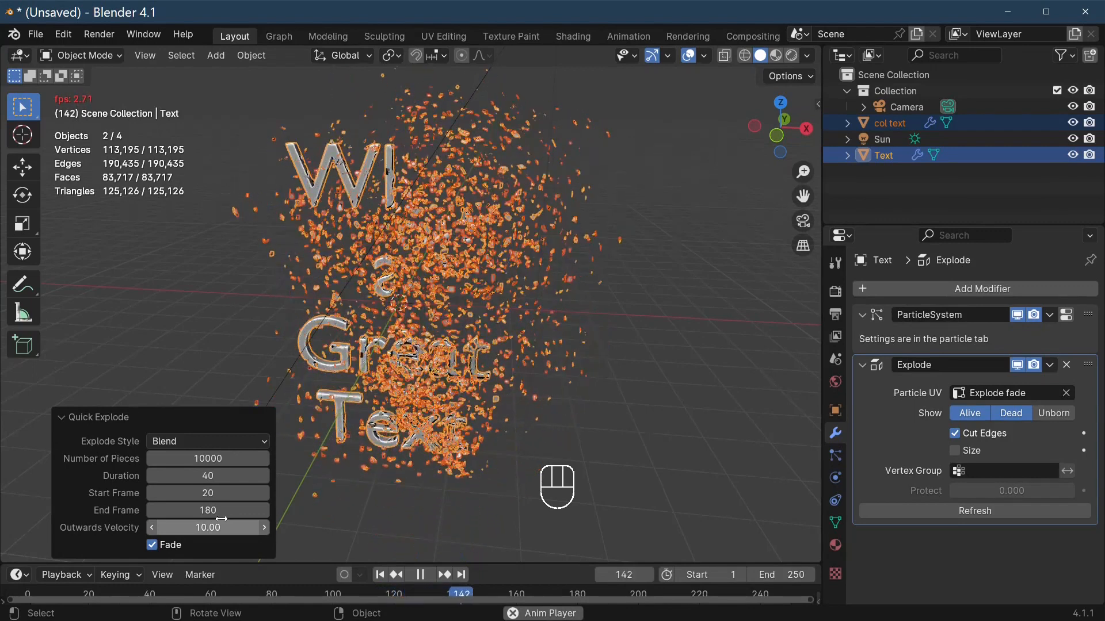
# - Set Quick Explode to 2000 pieces with an outwards velocity of 2
pyautogui.click(202, 458)
pyautogui.write('1000')
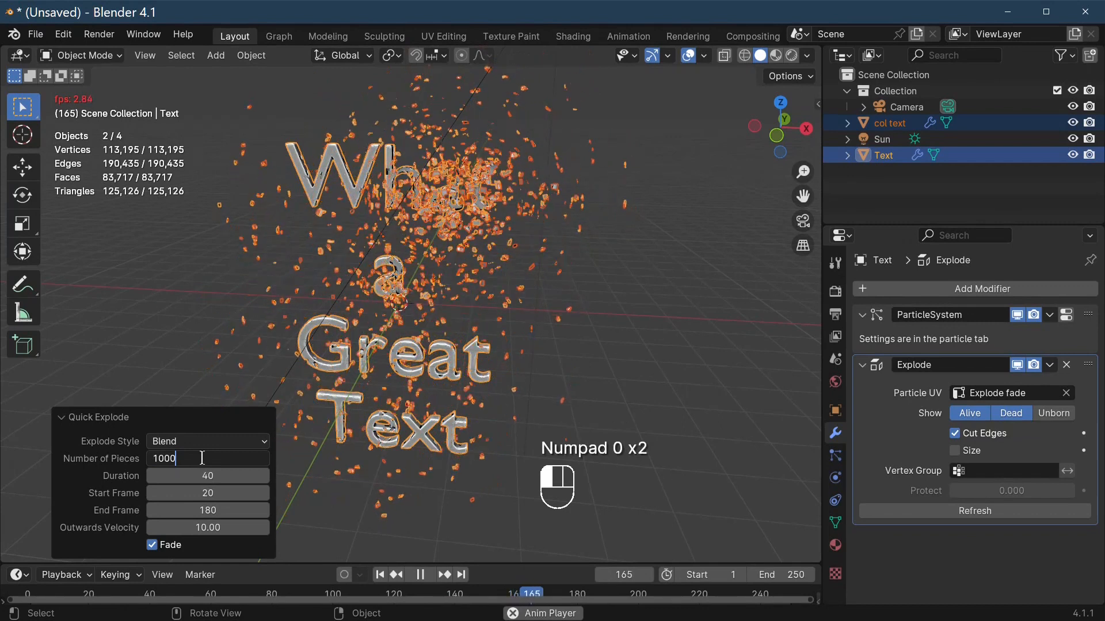
pyautogui.press('BackSpace')
pyautogui.press('BackSpace')
pyautogui.press('BackSpace')
pyautogui.press('BackSpace')
pyautogui.write('2000')
pyautogui.press('Return')
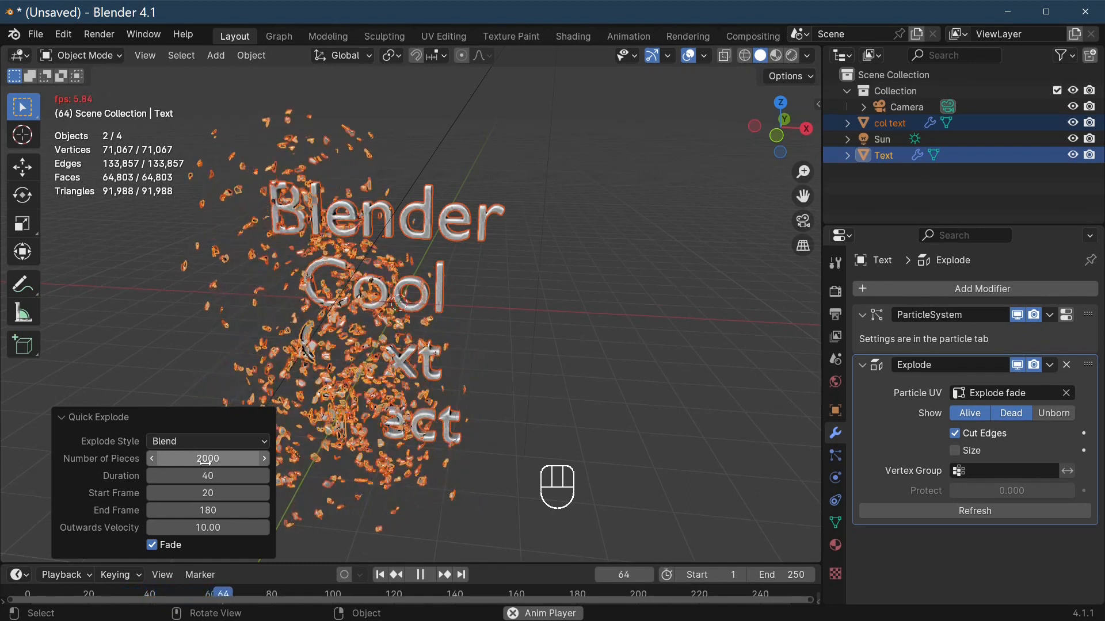
pyautogui.click(211, 524)
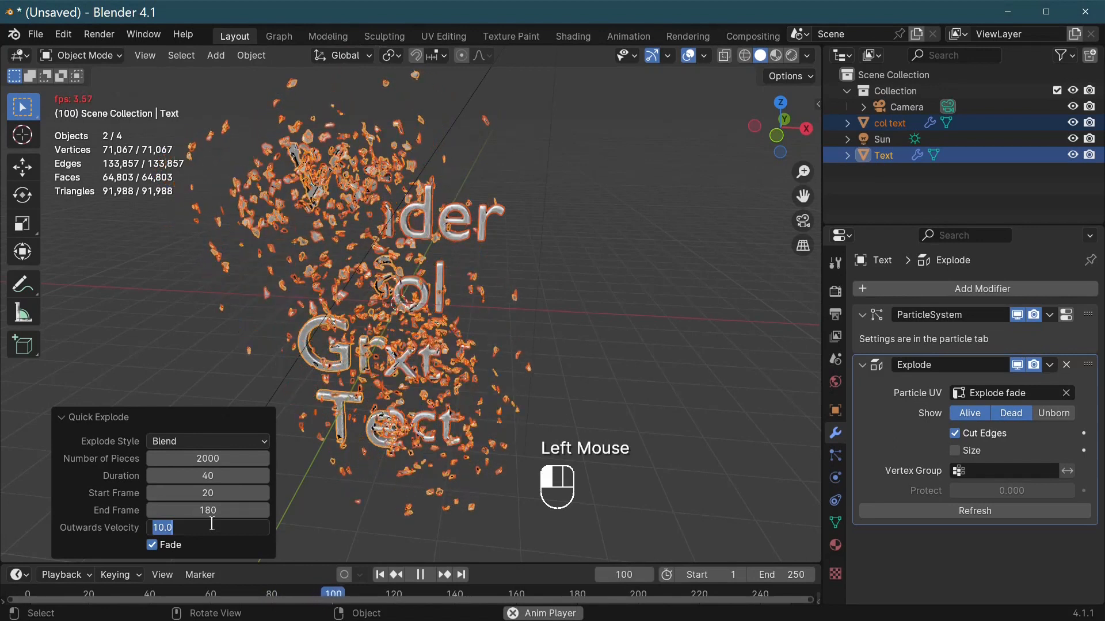
pyautogui.write('2')
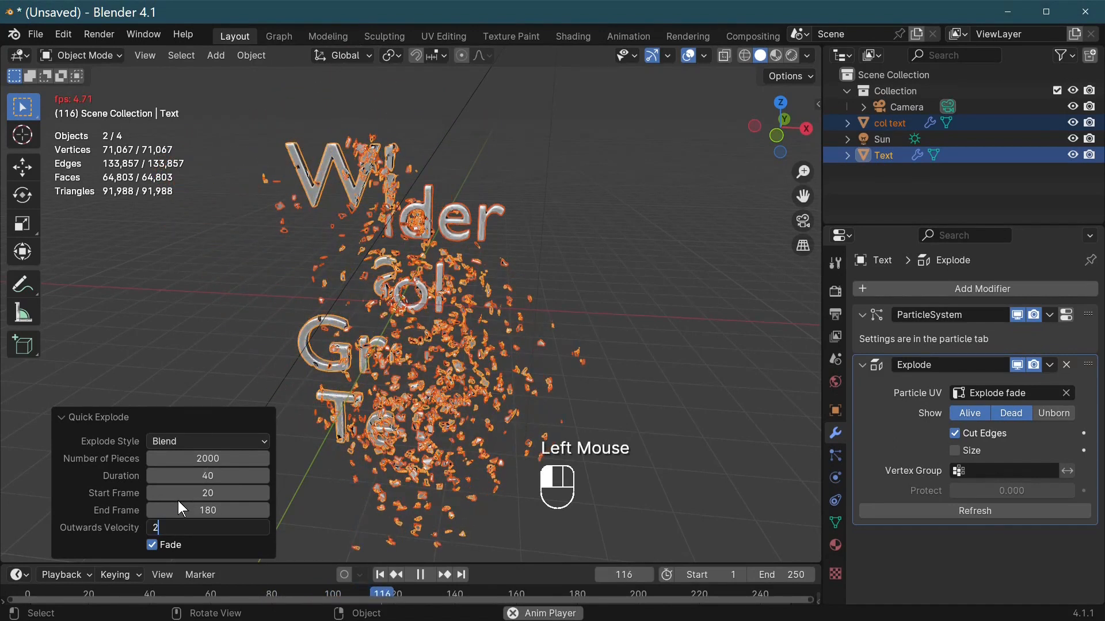
pyautogui.press('Return')
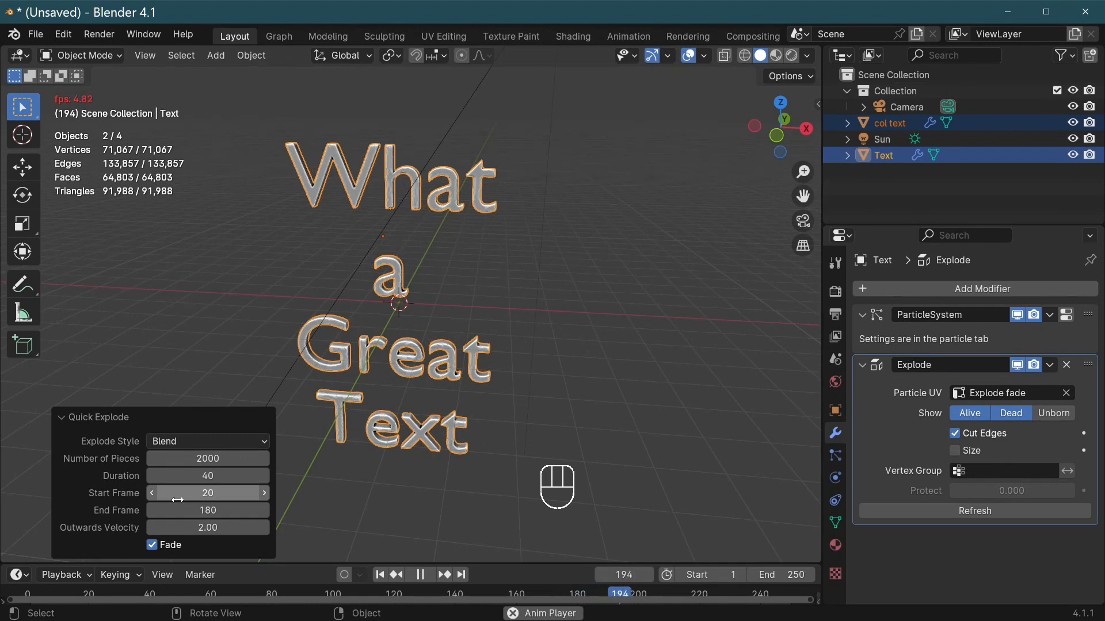
# - Rename the Text object as GREAT in the scene collection
pyautogui.click(900, 154)
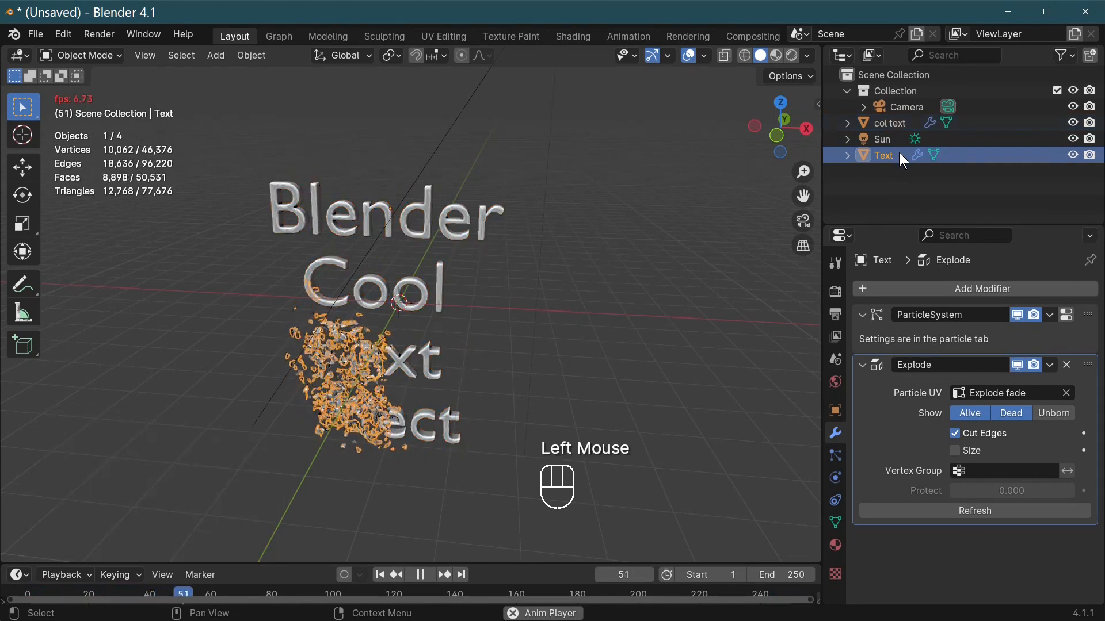
pyautogui.click(899, 153)
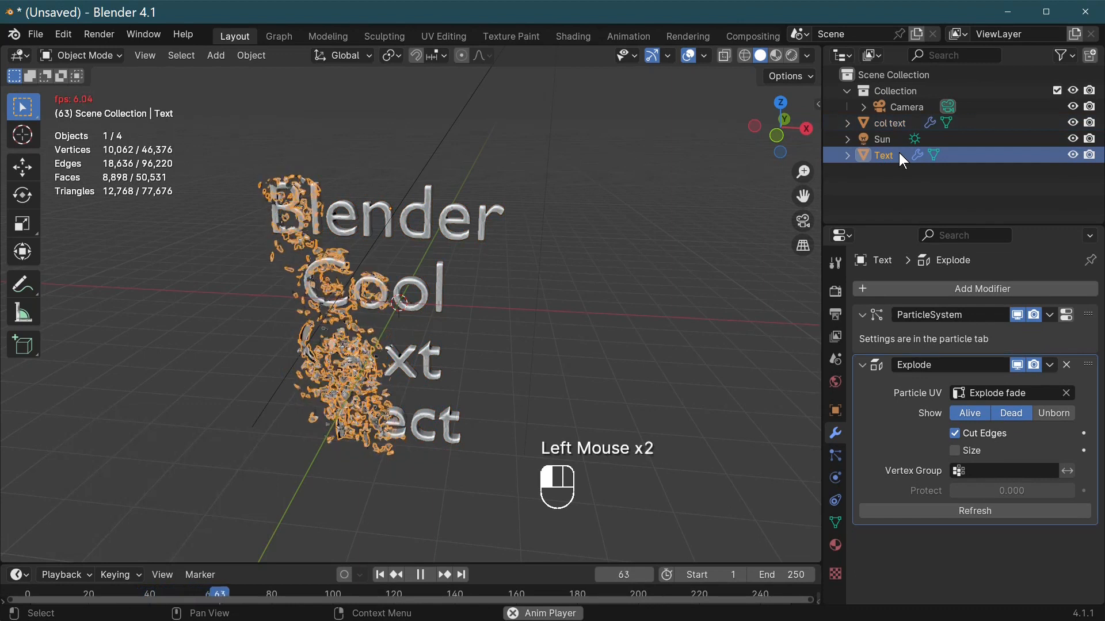
pyautogui.click(899, 153)
pyautogui.write('GREAT')
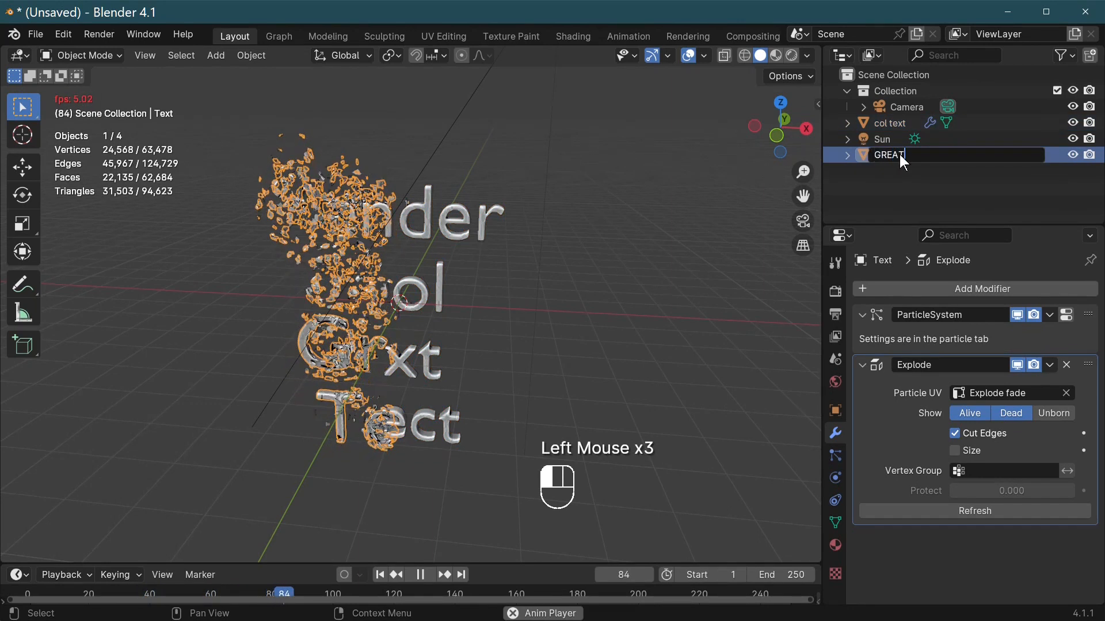
pyautogui.press('Return')
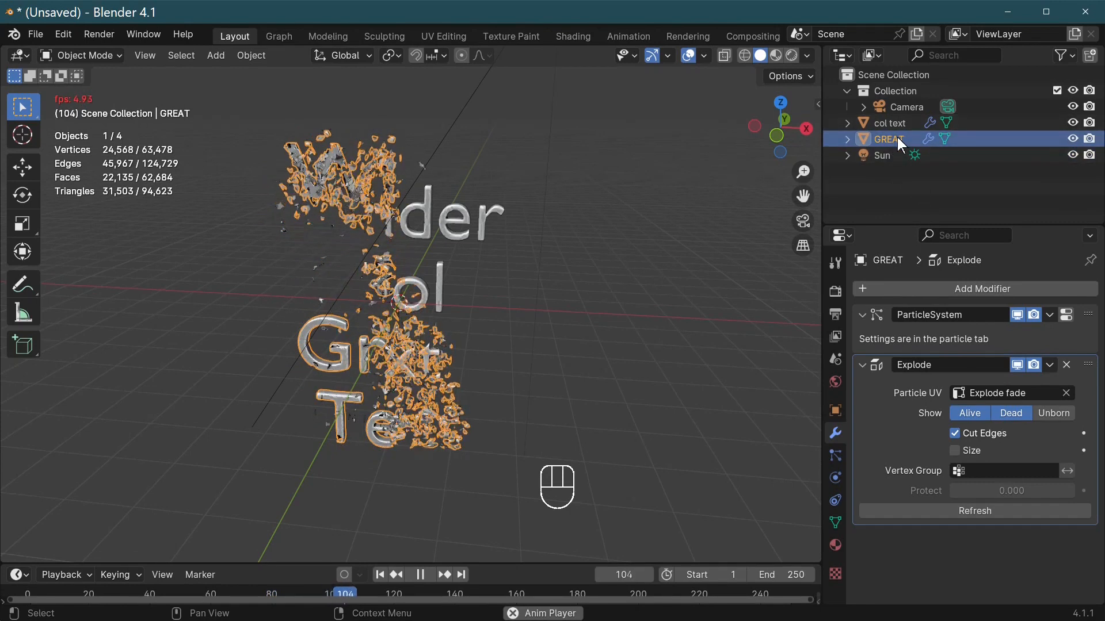
# - Try deleting the GREAT object to preview the animation without it, and undo the deletion
pyautogui.click(898, 138)
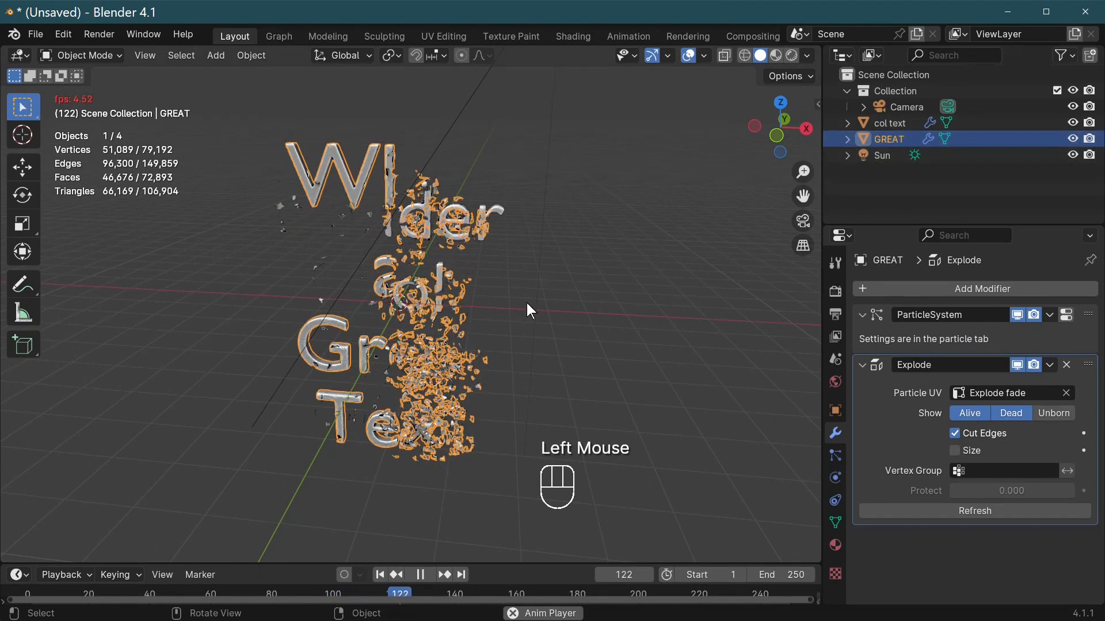
pyautogui.press('x')
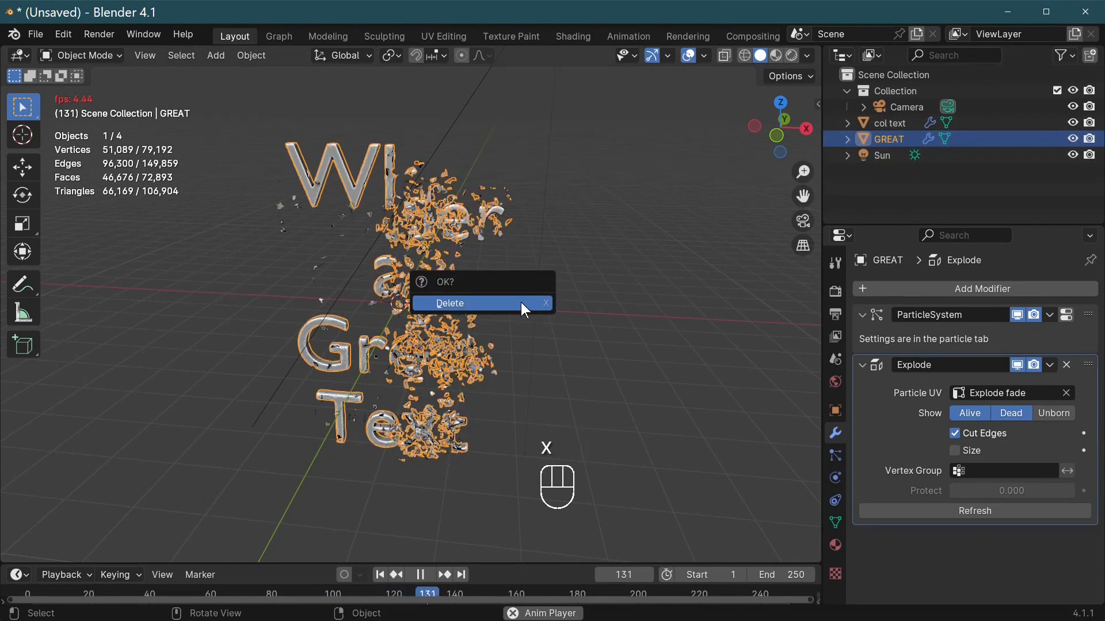
pyautogui.click(520, 303)
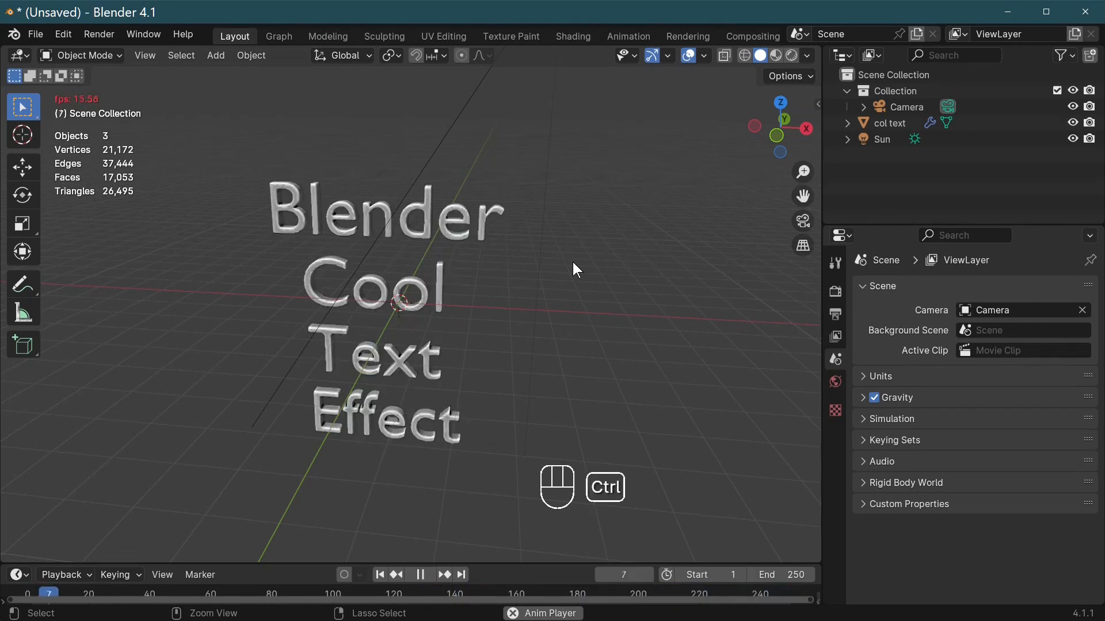
pyautogui.hotkey('ctrl', 'z')
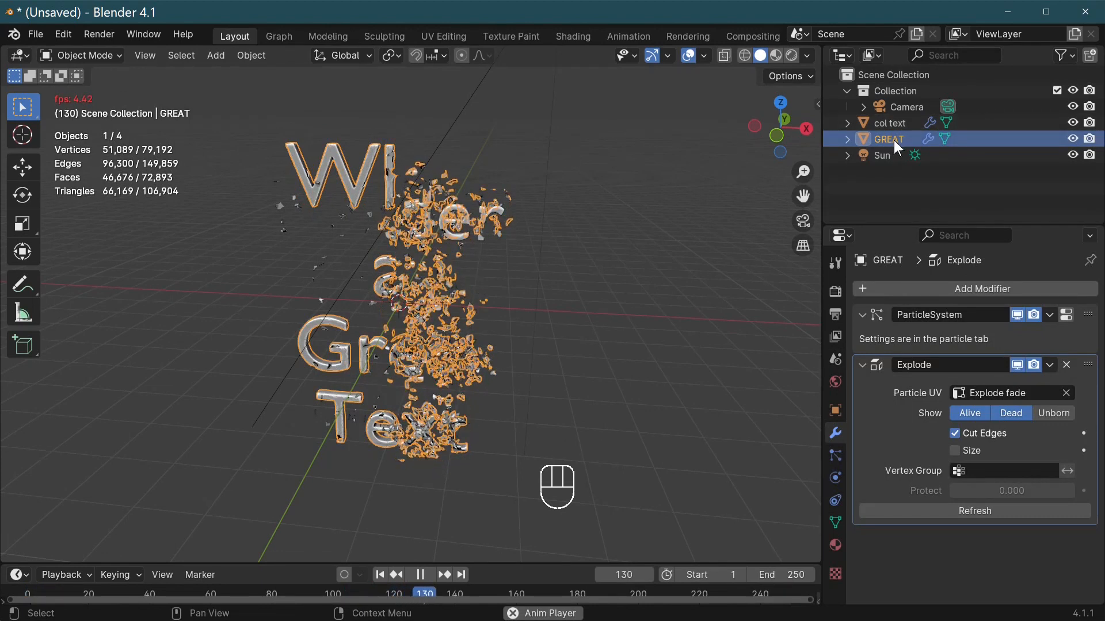
# - Try deleting the col text object to preview the animation without it, and undo the deletion
pyautogui.click(895, 122)
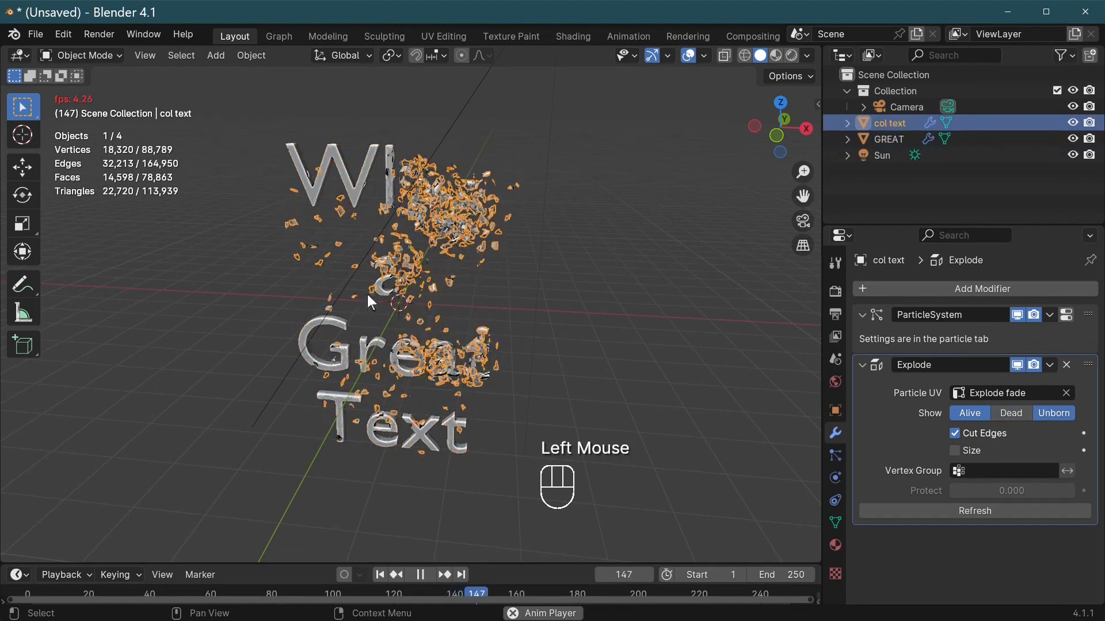
pyautogui.press('x')
pyautogui.click(516, 293)
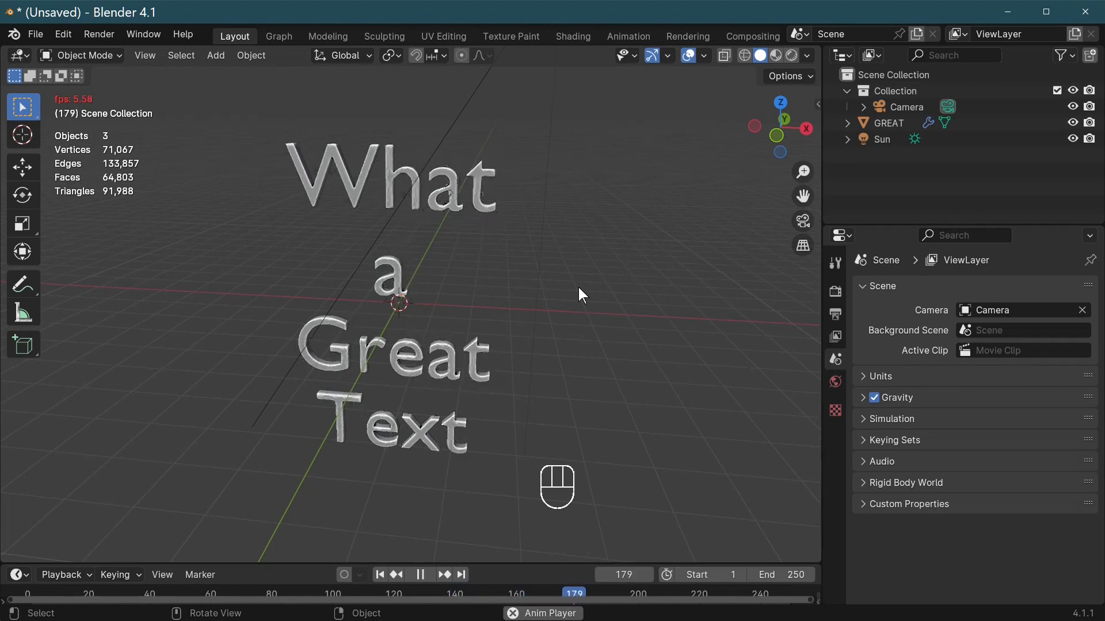
pyautogui.hotkey('ctrl', 'z')
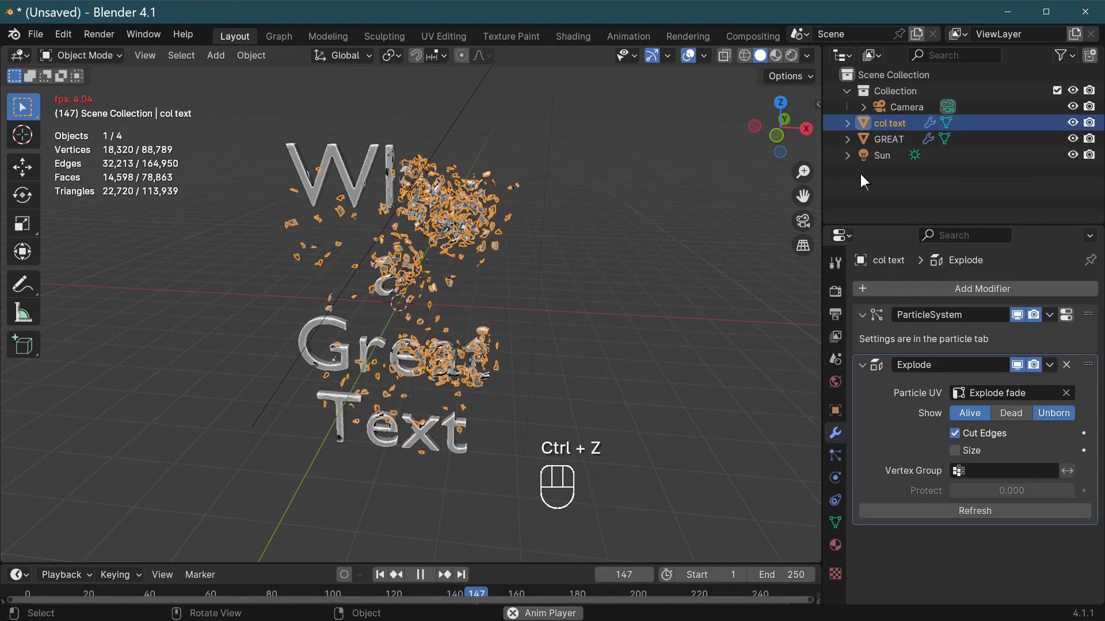
# - Set the particle emission number to 100 for both the col text and GREAT objects
pyautogui.click(379, 196)
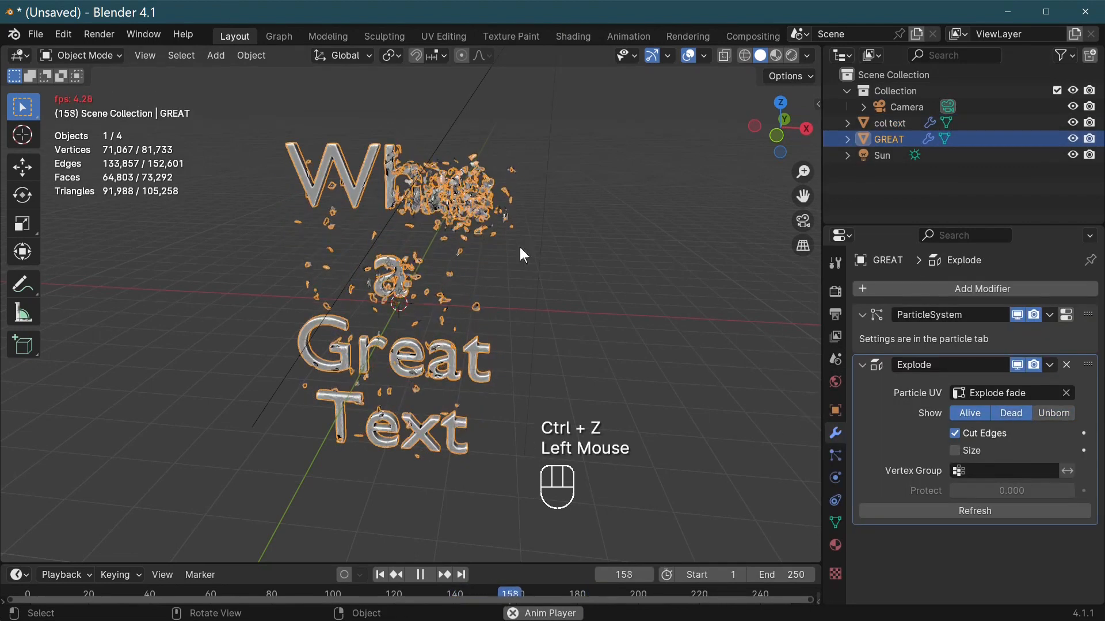
pyautogui.click(836, 458)
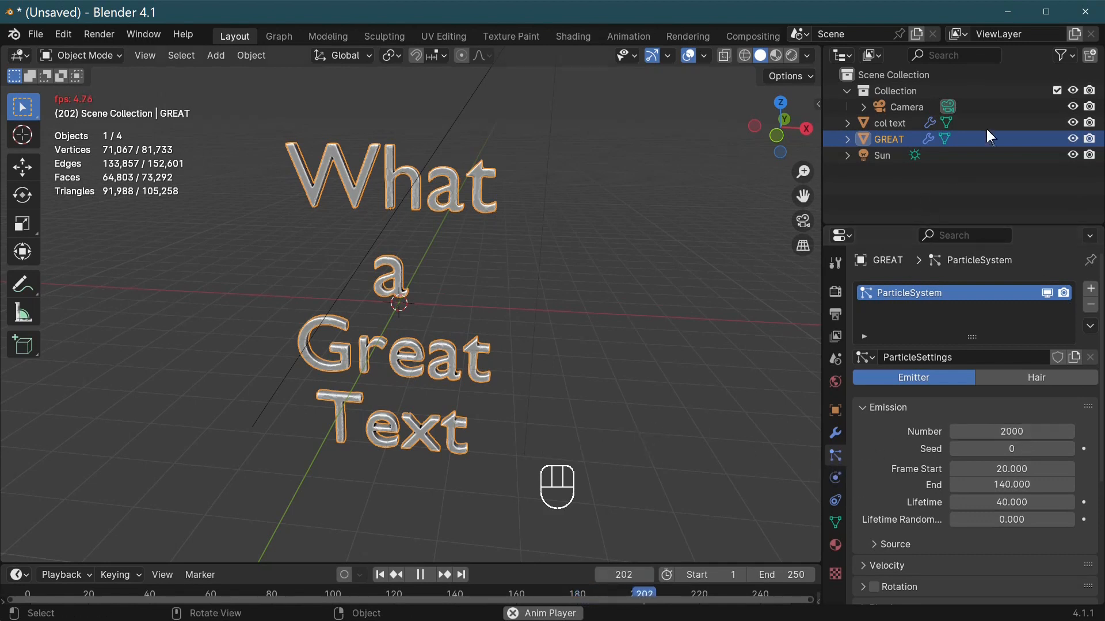
pyautogui.click(895, 122)
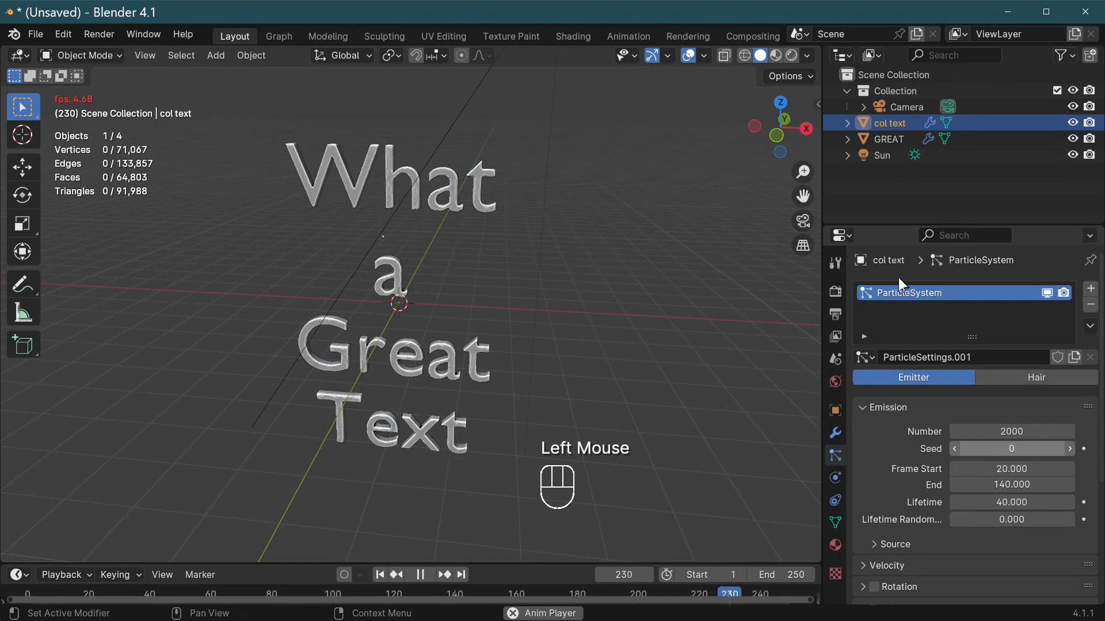
pyautogui.click(887, 140)
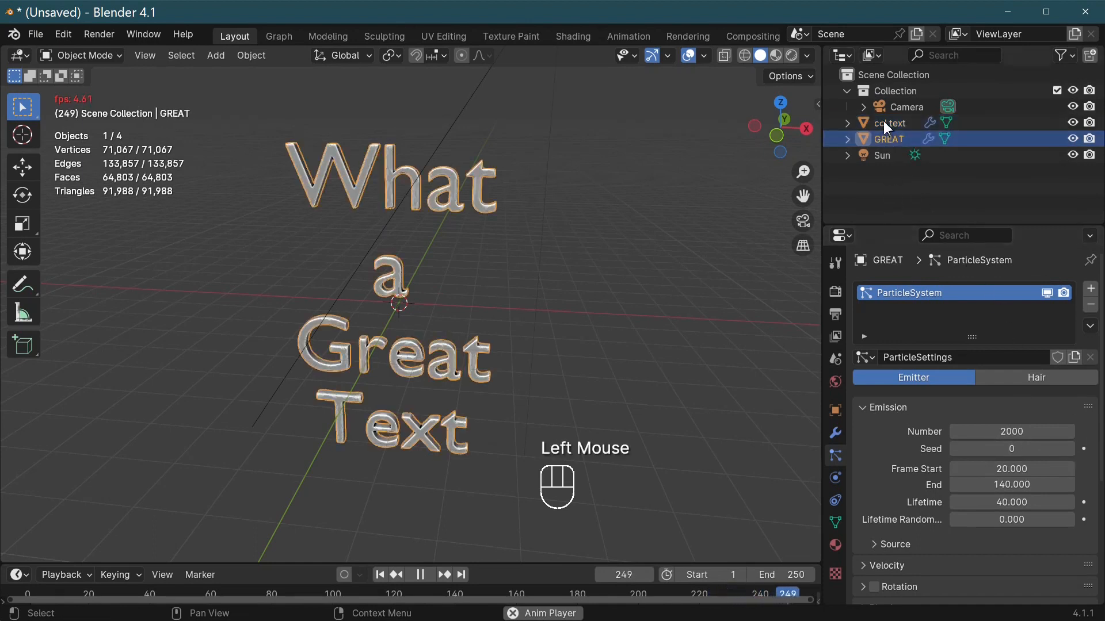
pyautogui.click(874, 123)
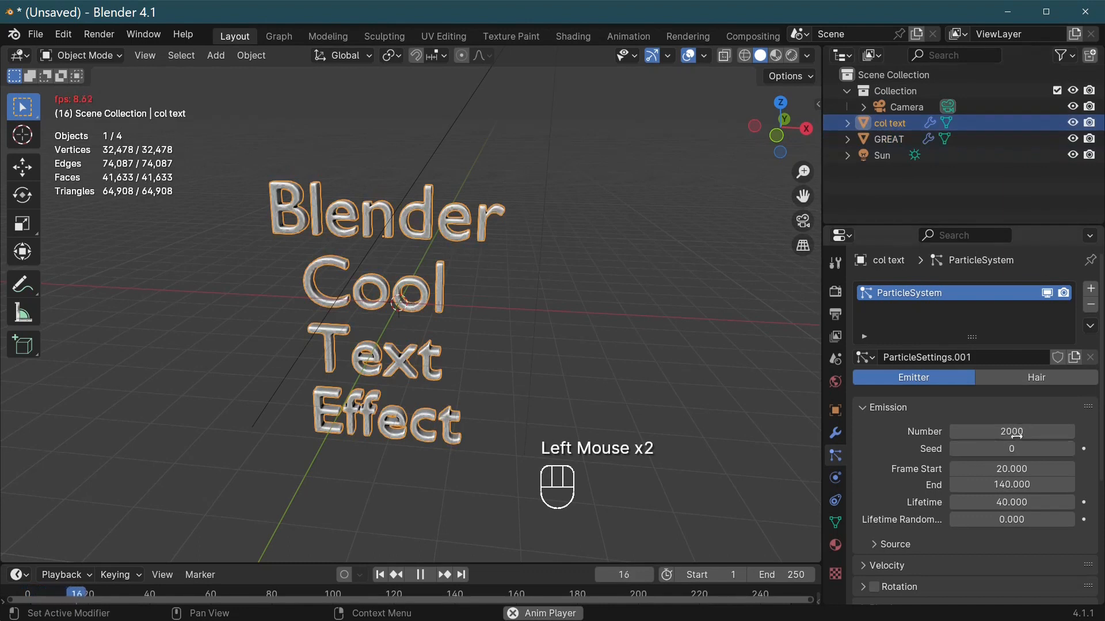
pyautogui.write('100')
pyautogui.press('Return')
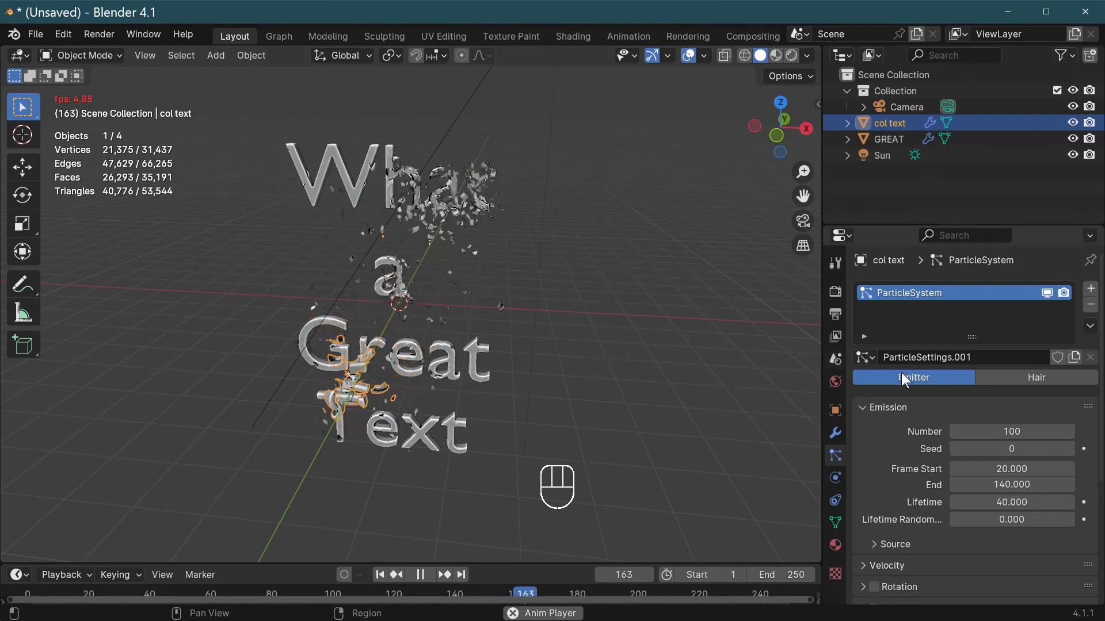
pyautogui.click(399, 279)
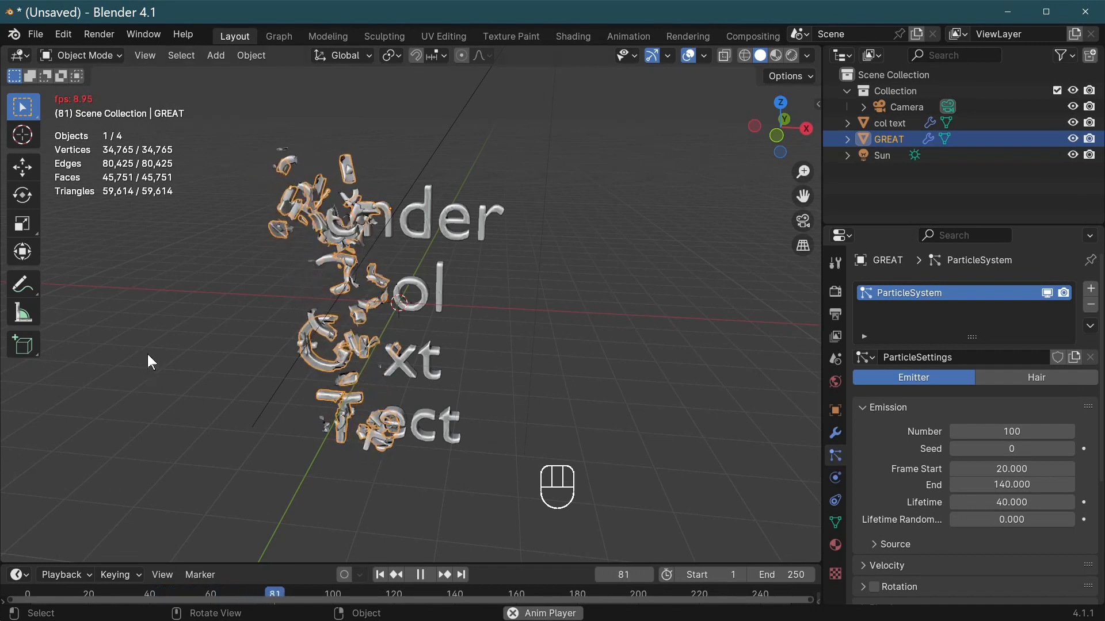
# - Set the Normal velocity of the GREAT object's particle system to 10
pyautogui.scroll(-3, 1007, 477)
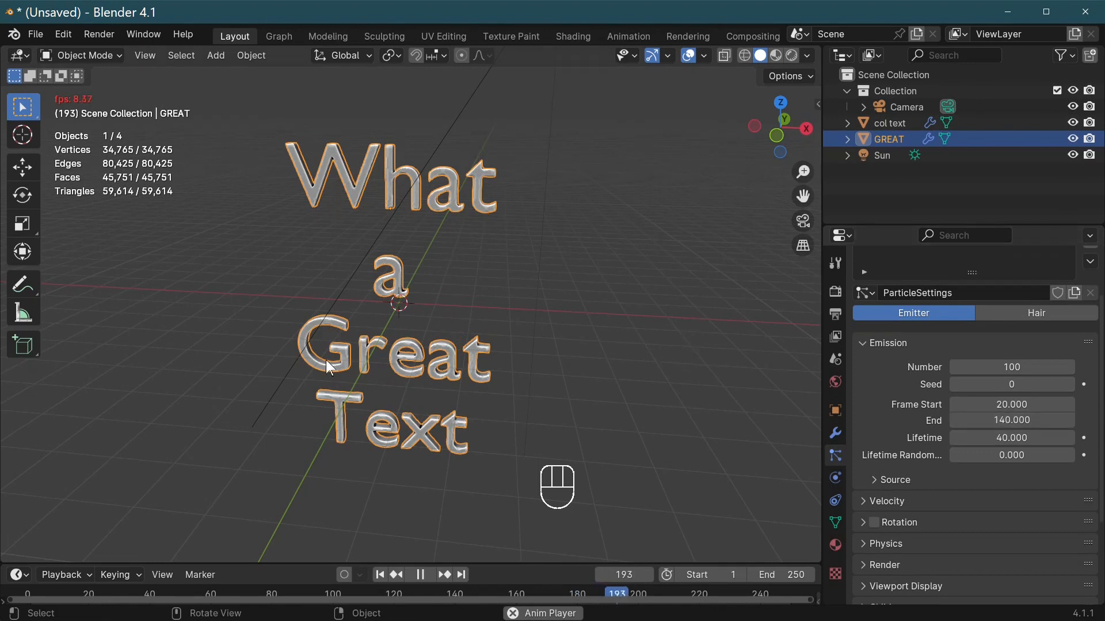
pyautogui.click(895, 122)
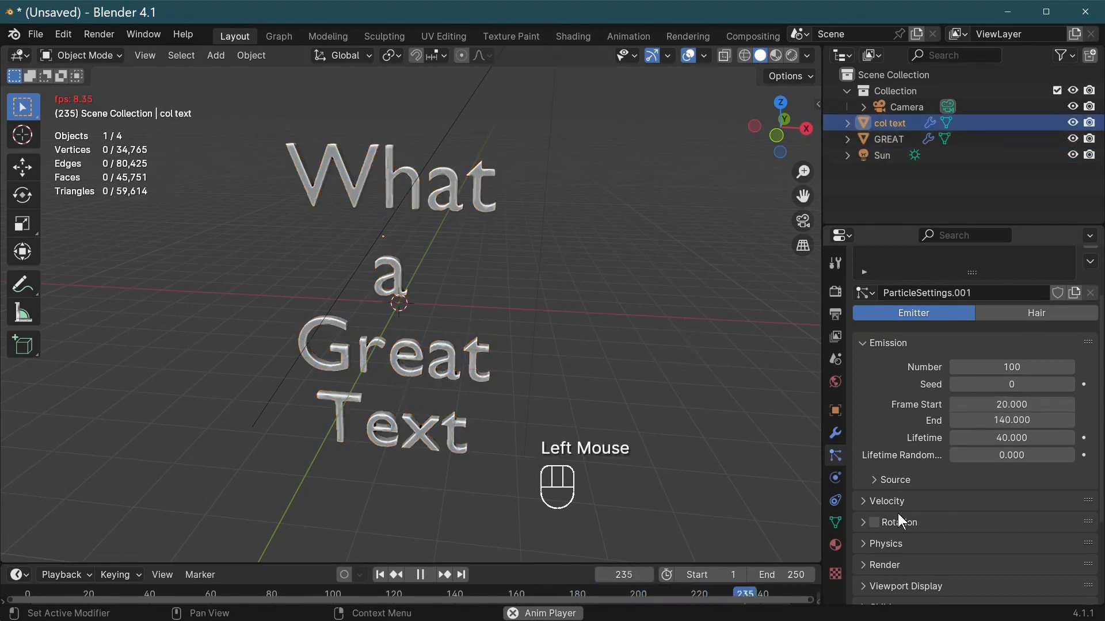
pyautogui.click(867, 503)
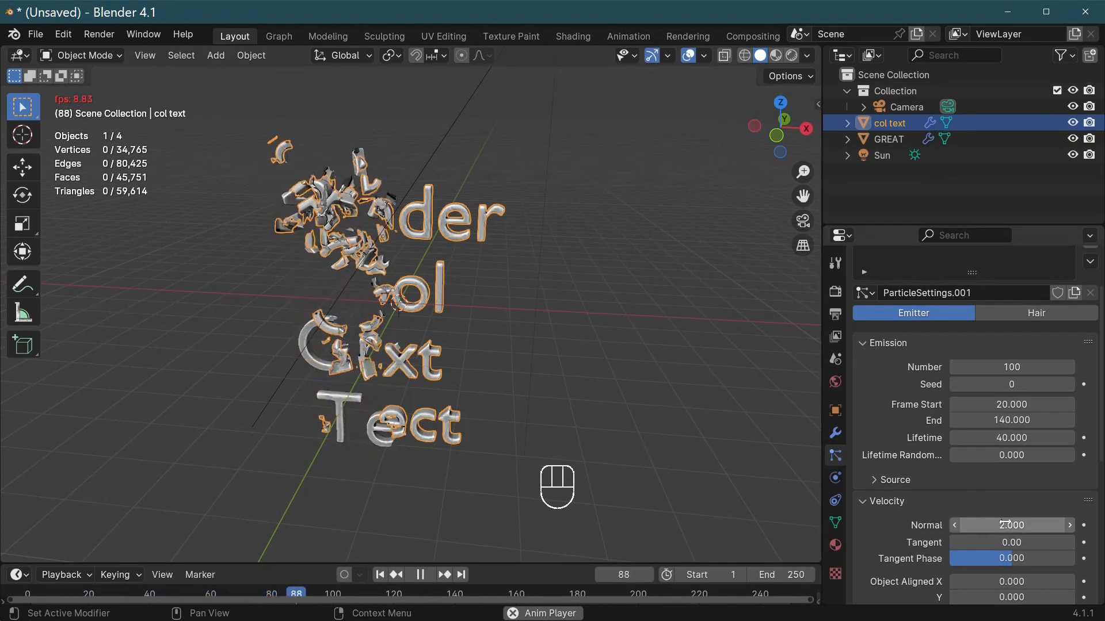
pyautogui.click(886, 140)
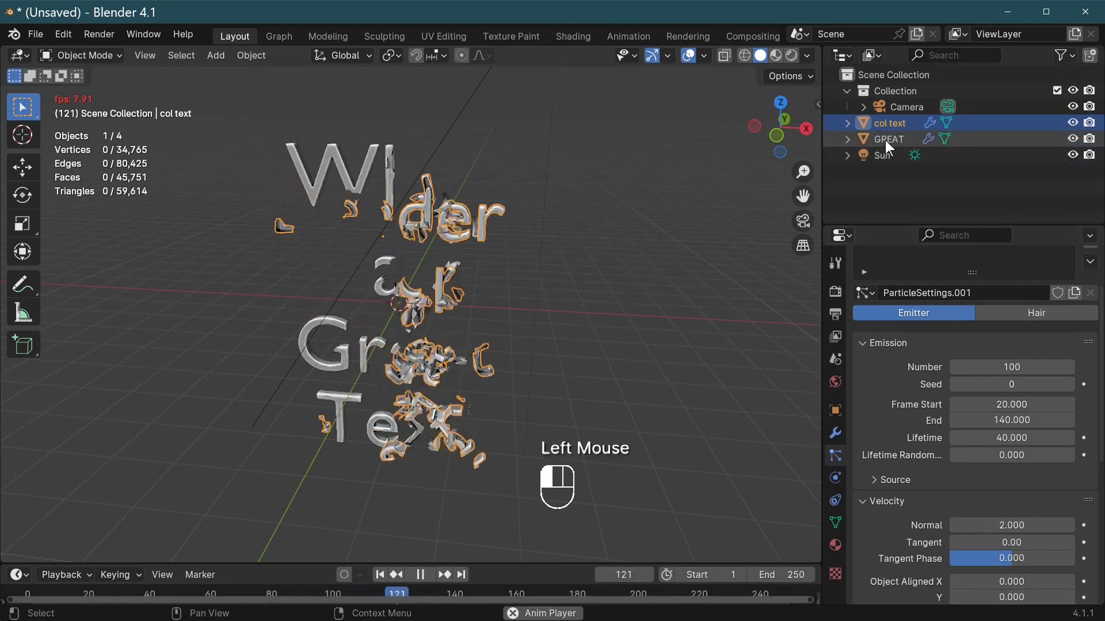
pyautogui.doubleClick(1003, 526)
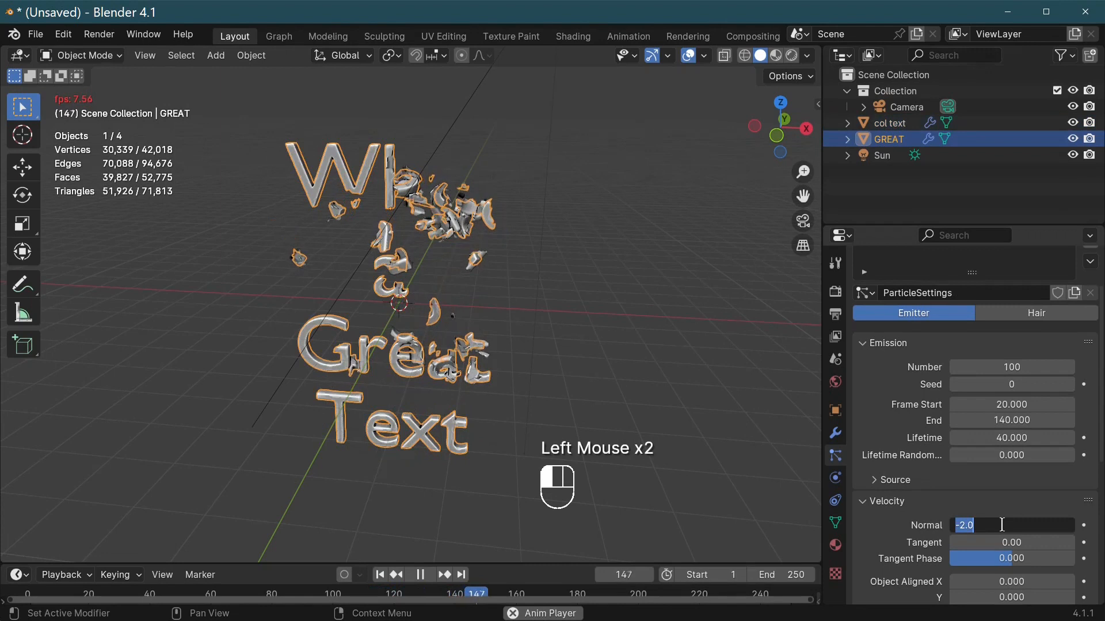
pyautogui.write('10')
pyautogui.press('Return')
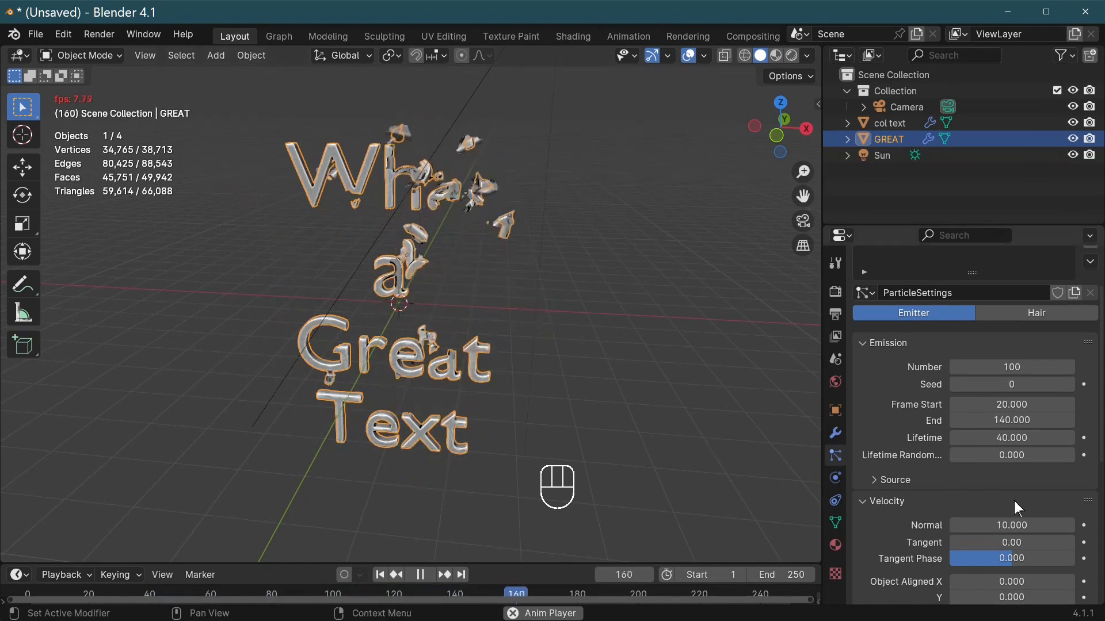
# - Set the Randomize velocity of the GREAT object's particle system to 17.420
pyautogui.scroll(-2, 1008, 555)
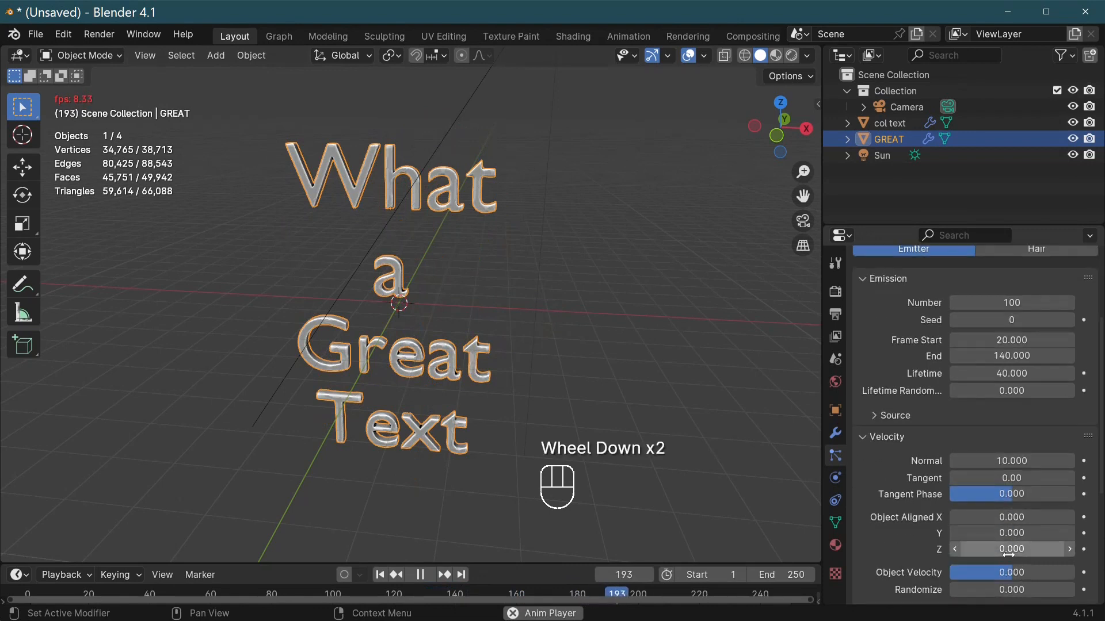
pyautogui.scroll(-1, 990, 576)
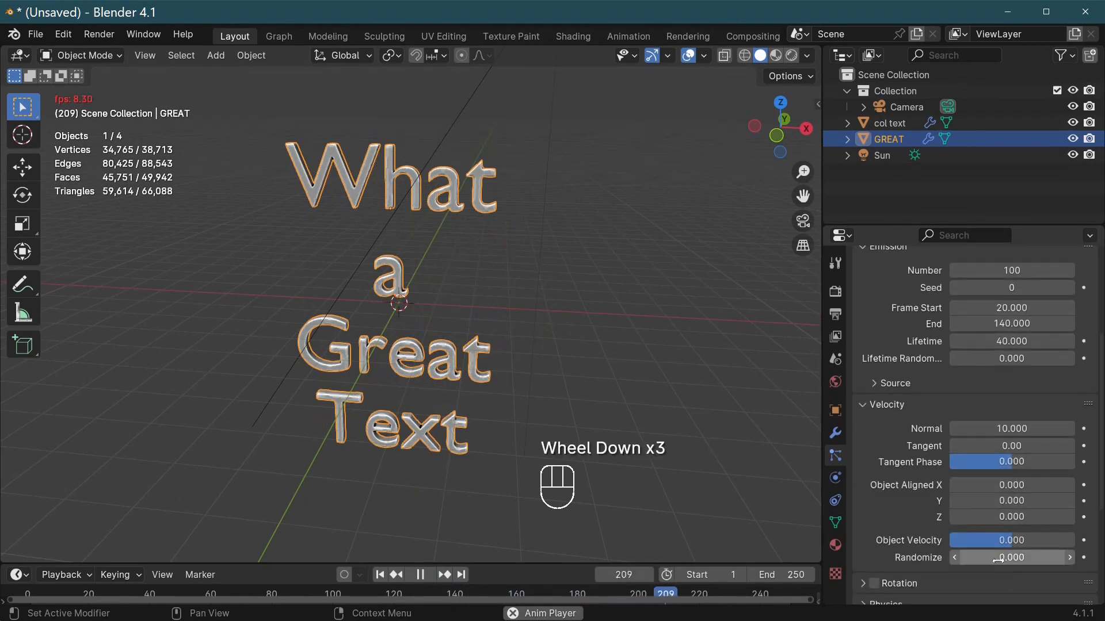
pyautogui.click(998, 559)
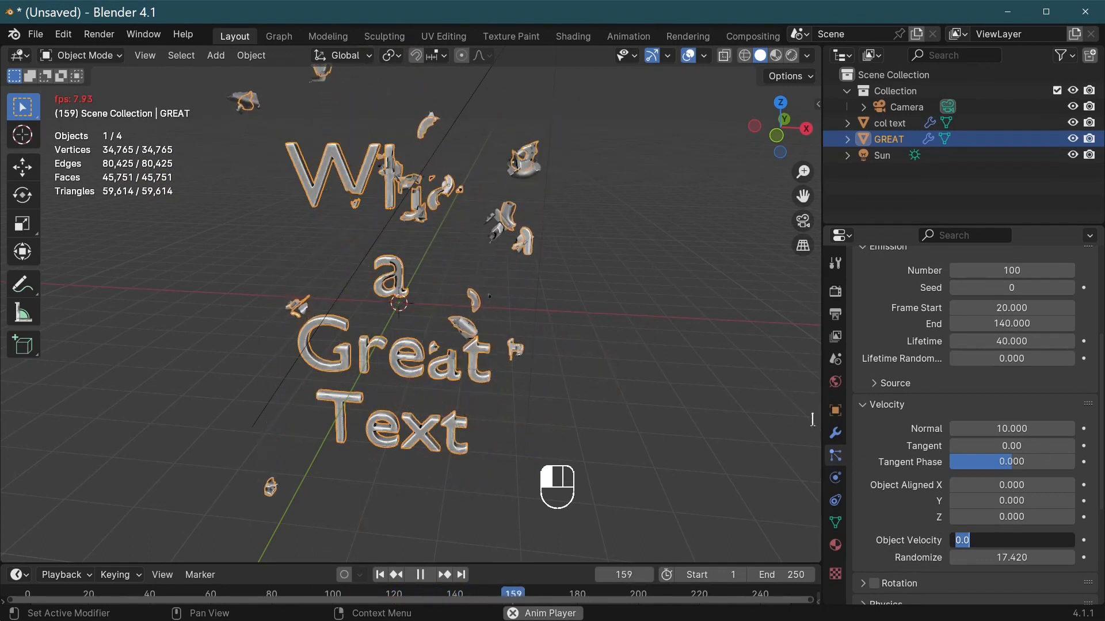
# - Select the col text object and look through the remaining settings of its particle system
pyautogui.click(888, 126)
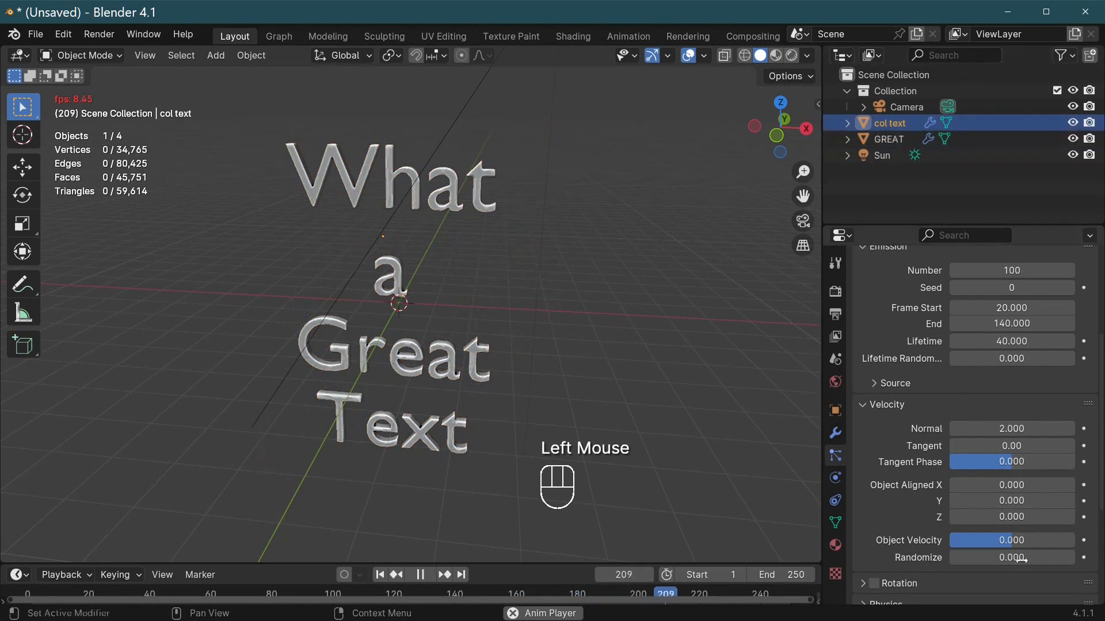
pyautogui.scroll(-3, 999, 481)
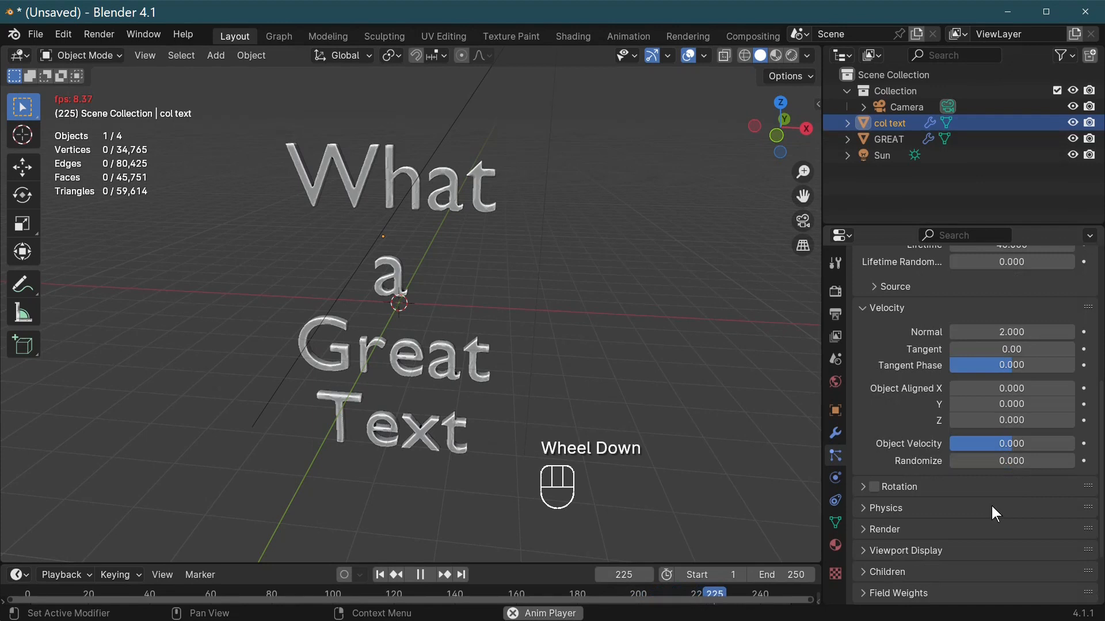